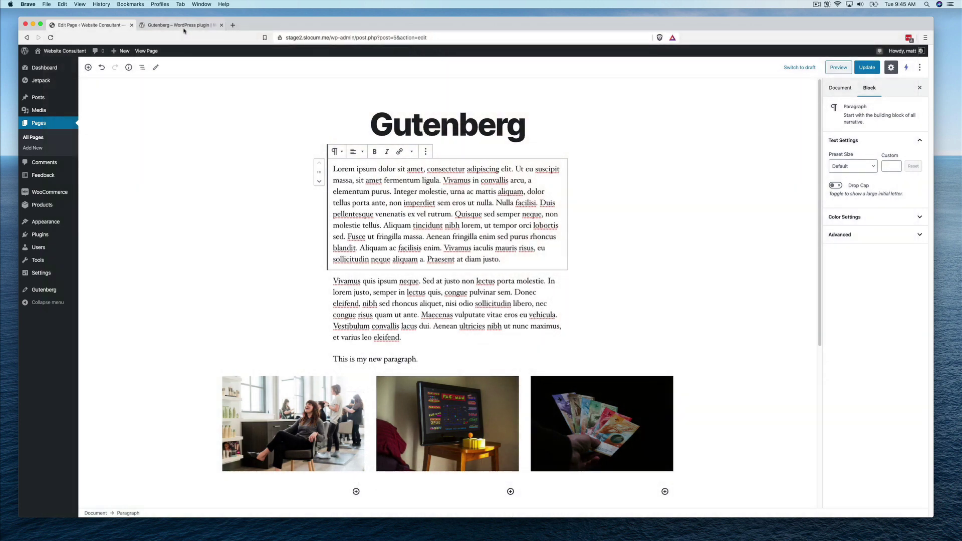
Step: Switch back to the 'Edit Page ‹ Website Consultant' browser tab with the block editor
{"action": "left_click", "coordinate": [185, 28]}
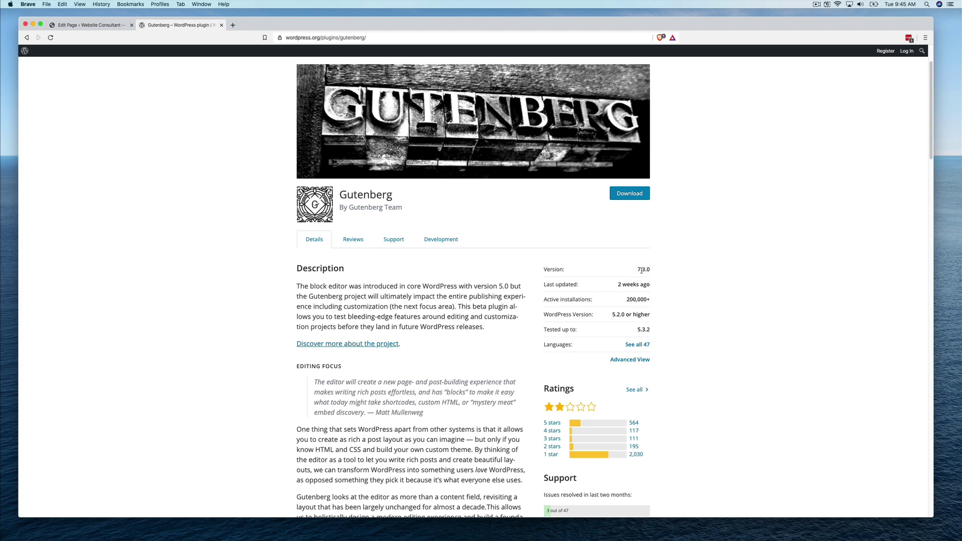
{"action": "left_click", "coordinate": [76, 24]}
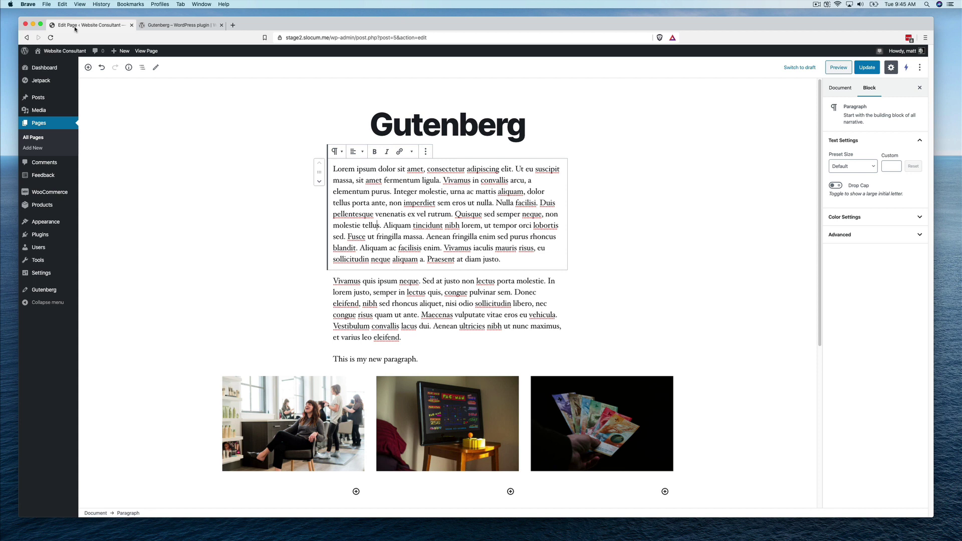
{"action": "left_click", "coordinate": [386, 292]}
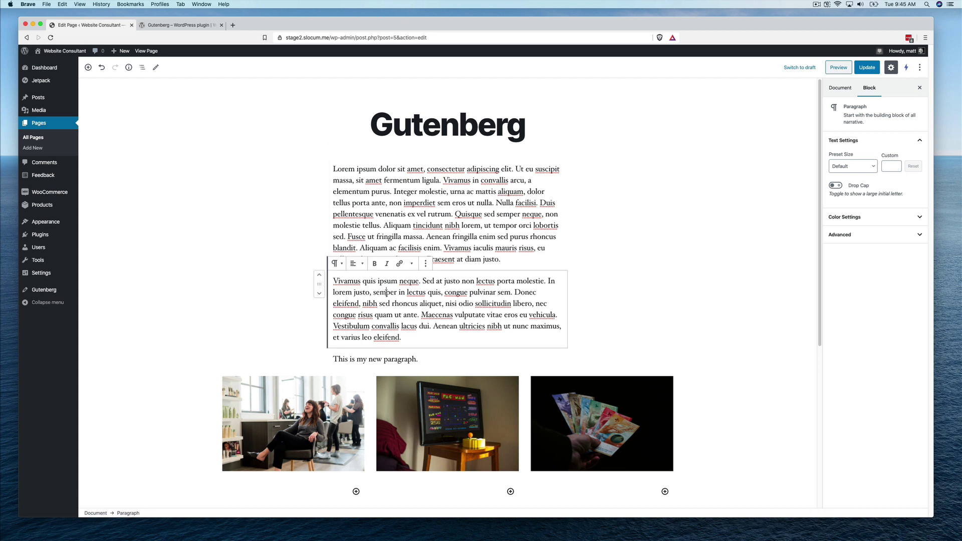
{"action": "left_click", "coordinate": [402, 228]}
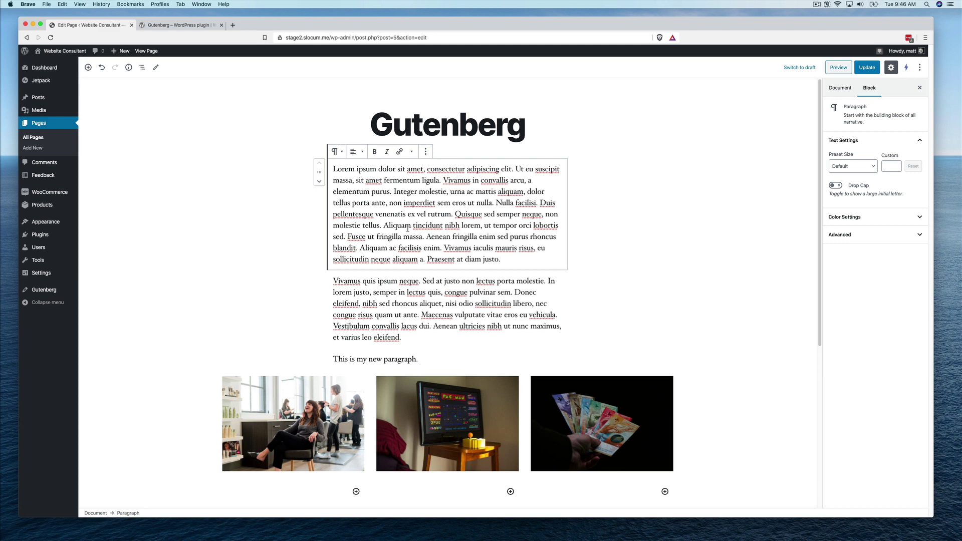
{"action": "left_click", "coordinate": [641, 172]}
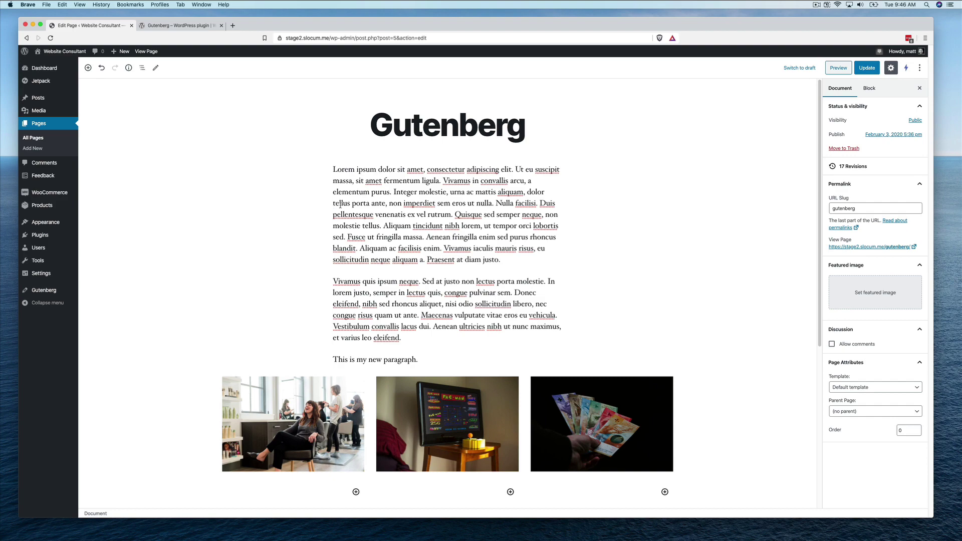
{"action": "left_click", "coordinate": [432, 192]}
{"action": "left_click", "coordinate": [391, 300]}
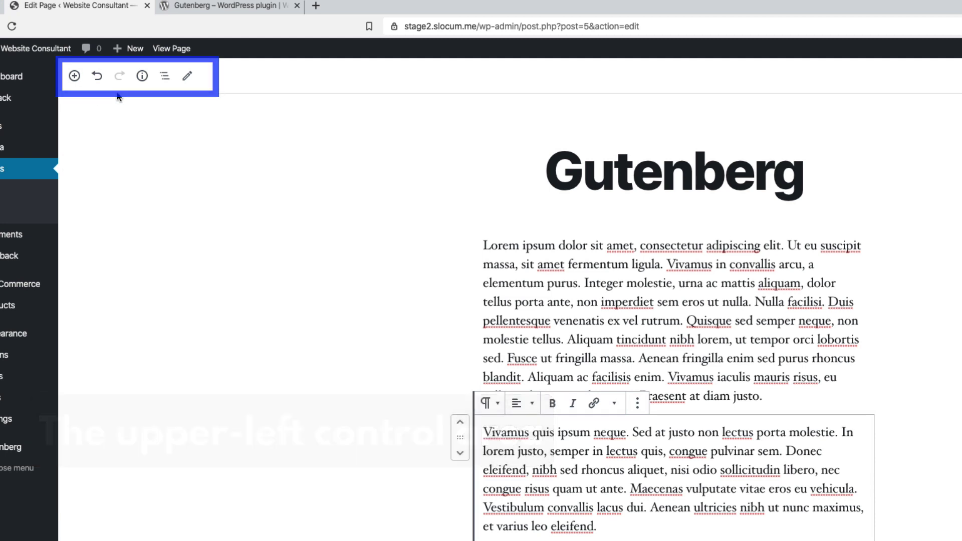
{"action": "left_click", "coordinate": [74, 82]}
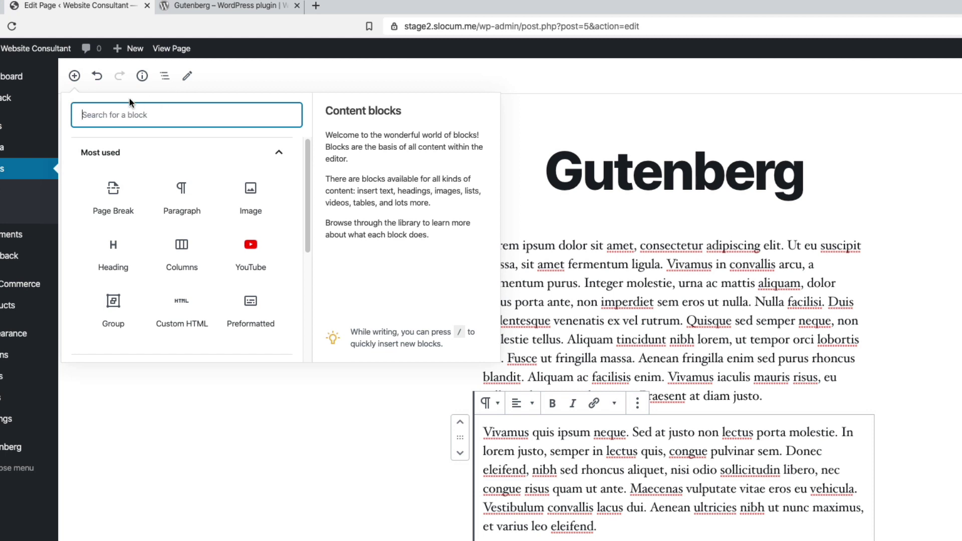
{"action": "scroll", "coordinate": [149, 193], "scroll_direction": "down", "scroll_amount": 3}
{"action": "scroll", "coordinate": [149, 194], "scroll_direction": "up", "scroll_amount": 3}
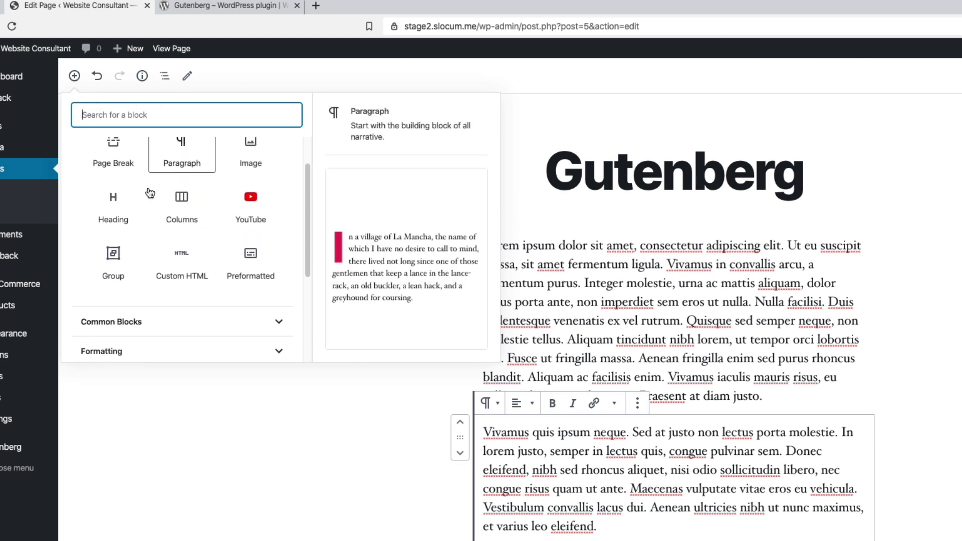
{"action": "left_click", "coordinate": [74, 75]}
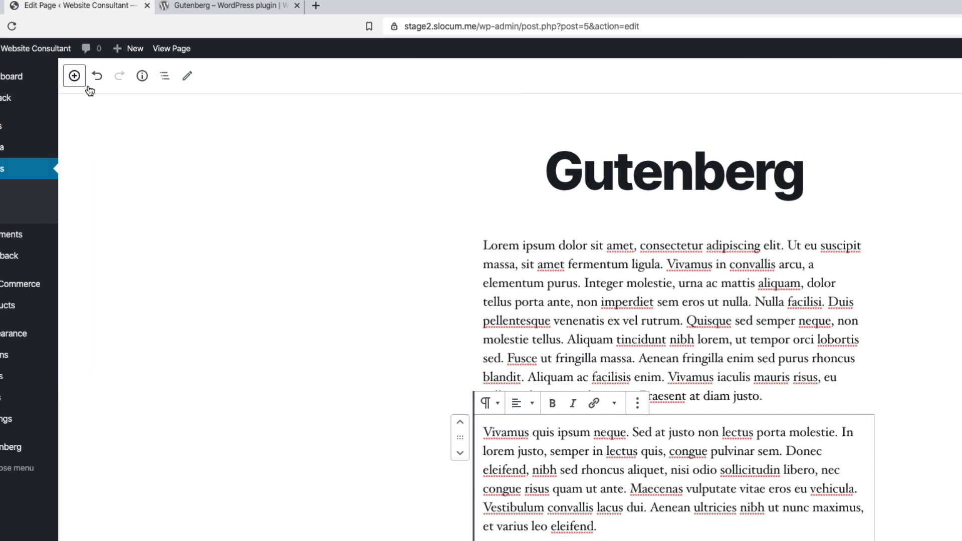
{"action": "left_click", "coordinate": [645, 293]}
{"action": "scroll", "coordinate": [645, 293], "scroll_direction": "down", "scroll_amount": 2}
{"action": "left_click", "coordinate": [658, 345]}
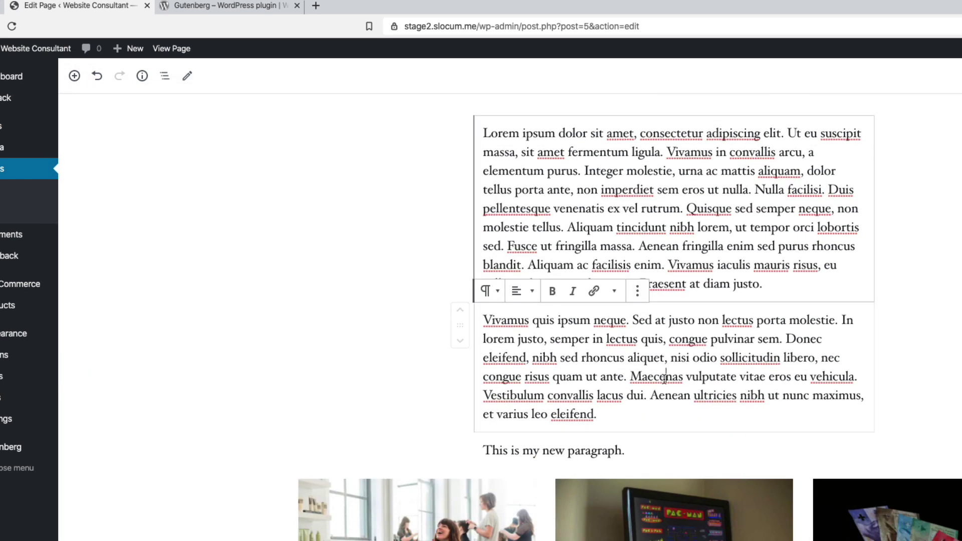
{"action": "left_click", "coordinate": [674, 466]}
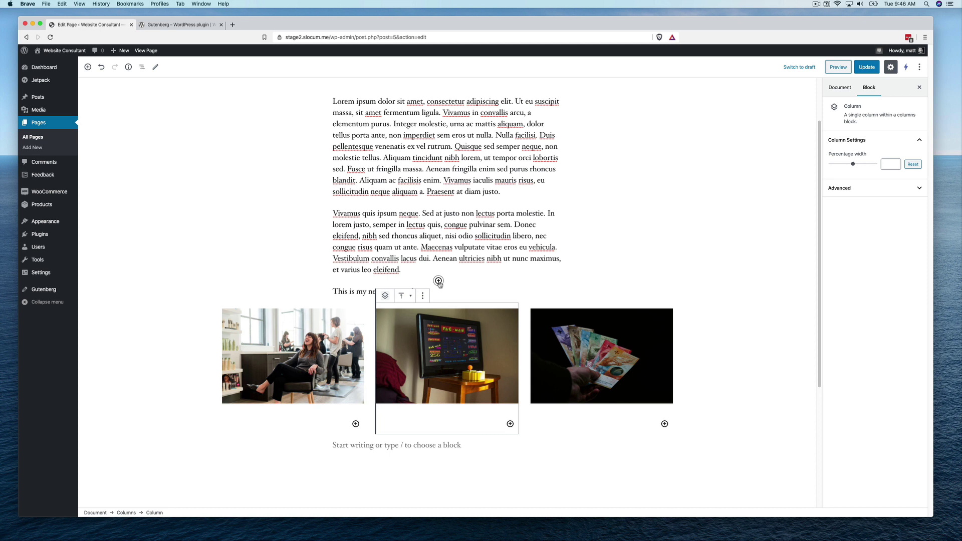
{"action": "left_click", "coordinate": [438, 203]}
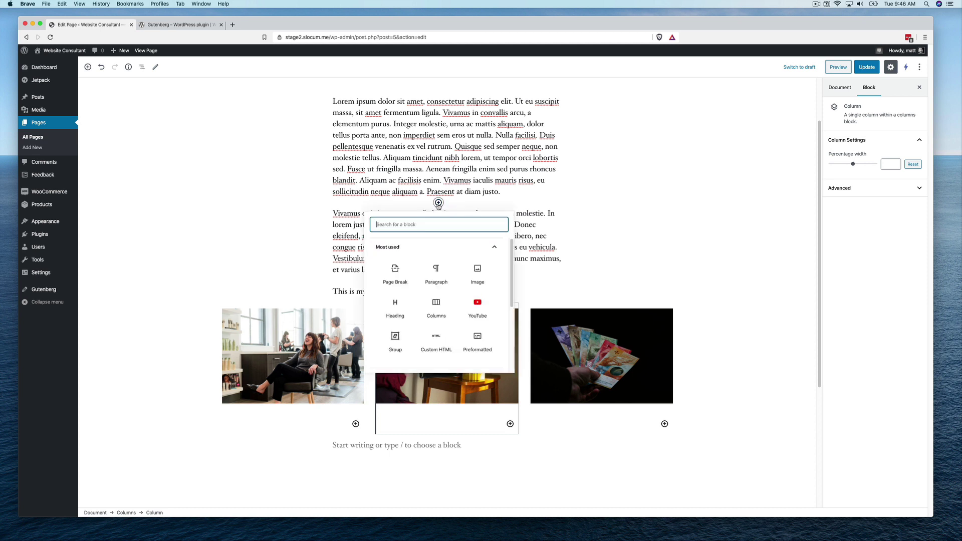
{"action": "left_click", "coordinate": [441, 194]}
{"action": "scroll", "coordinate": [473, 251], "scroll_direction": "down", "scroll_amount": 2}
{"action": "scroll", "coordinate": [472, 251], "scroll_direction": "down", "scroll_amount": 1}
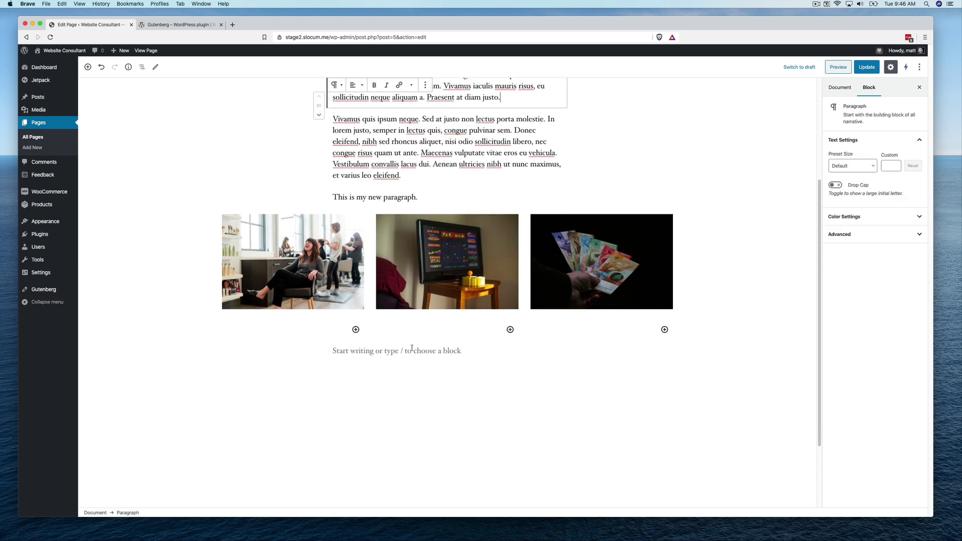
{"action": "left_click", "coordinate": [434, 334]}
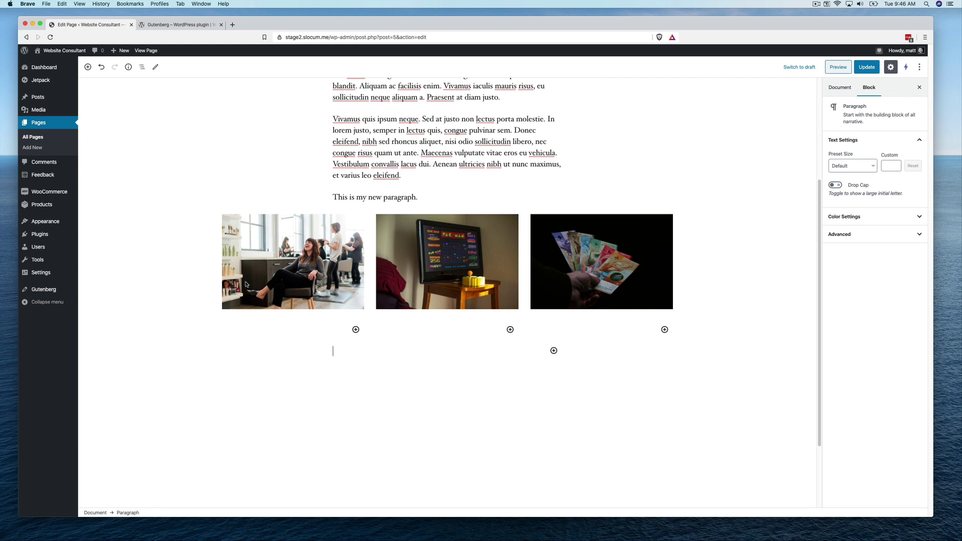
{"action": "left_click", "coordinate": [554, 350]}
{"action": "left_click", "coordinate": [554, 378]}
{"action": "left_click", "coordinate": [553, 351]}
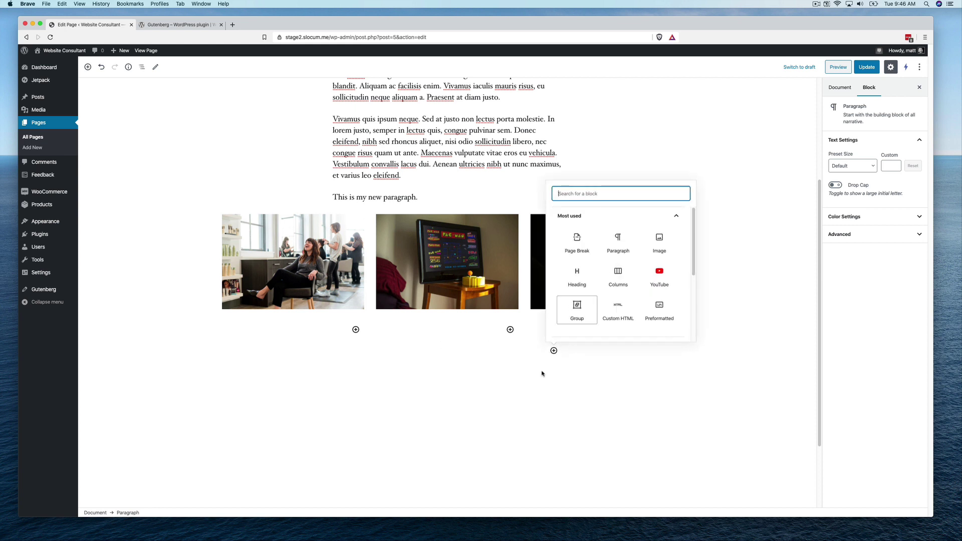
{"action": "left_click", "coordinate": [542, 372]}
{"action": "left_click", "coordinate": [88, 66]}
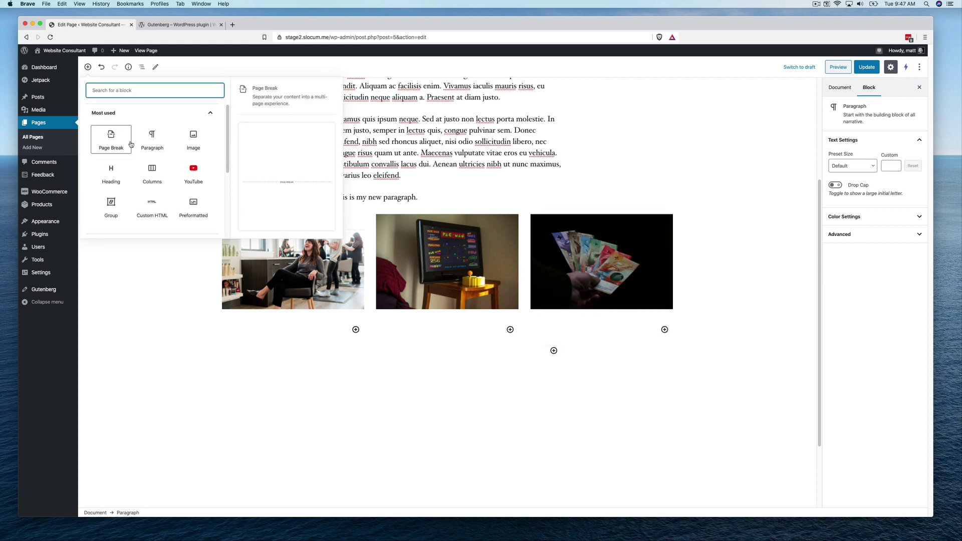
{"action": "left_click", "coordinate": [189, 140]}
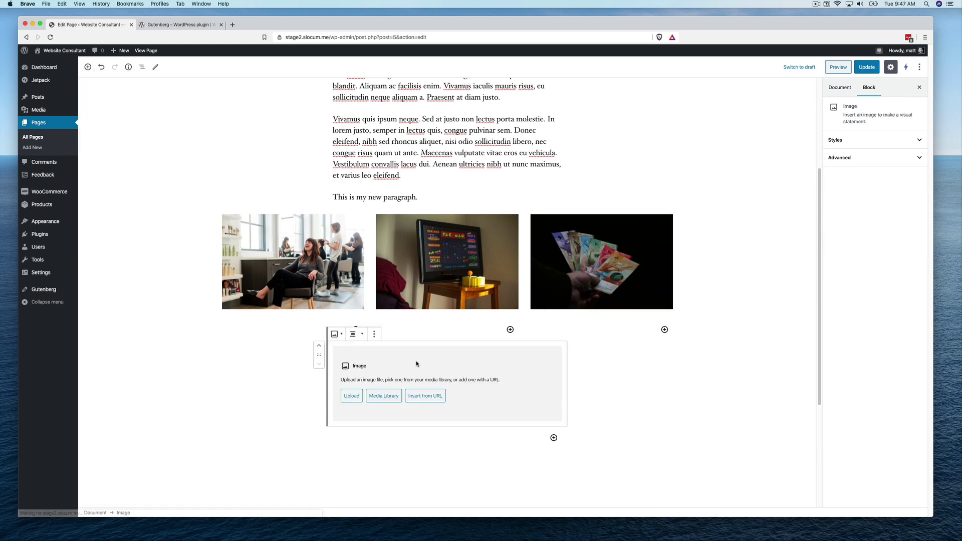
{"action": "left_click", "coordinate": [374, 334]}
{"action": "left_click", "coordinate": [401, 455]}
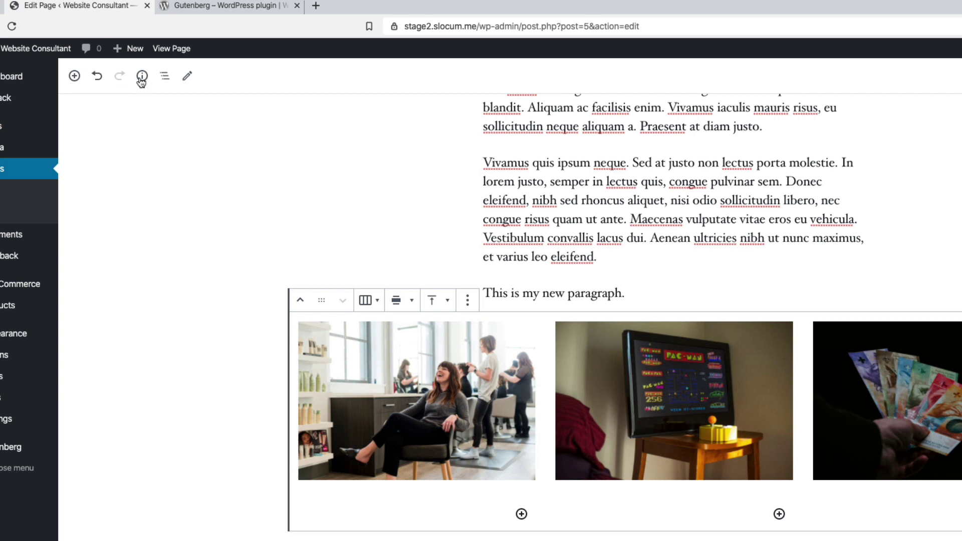
{"action": "left_click", "coordinate": [97, 76]}
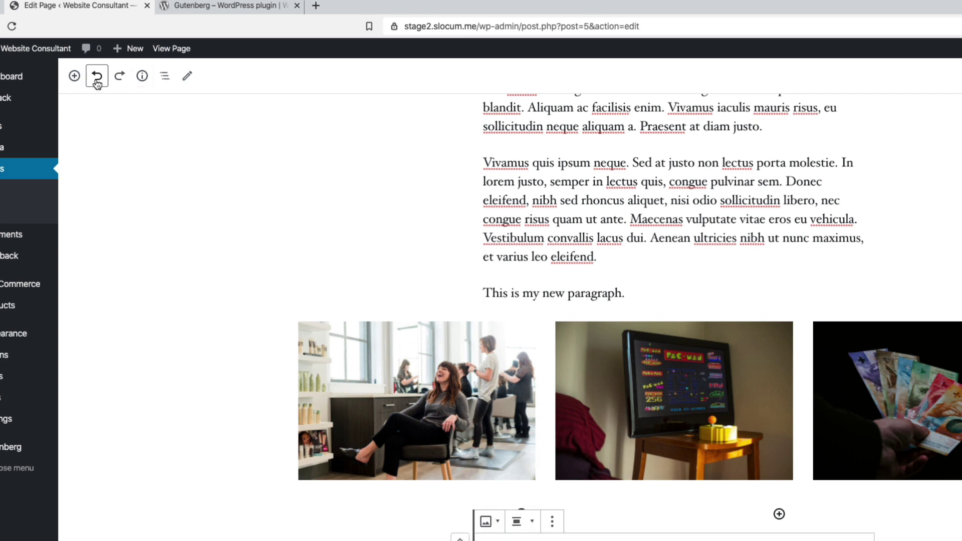
{"action": "left_click", "coordinate": [116, 81]}
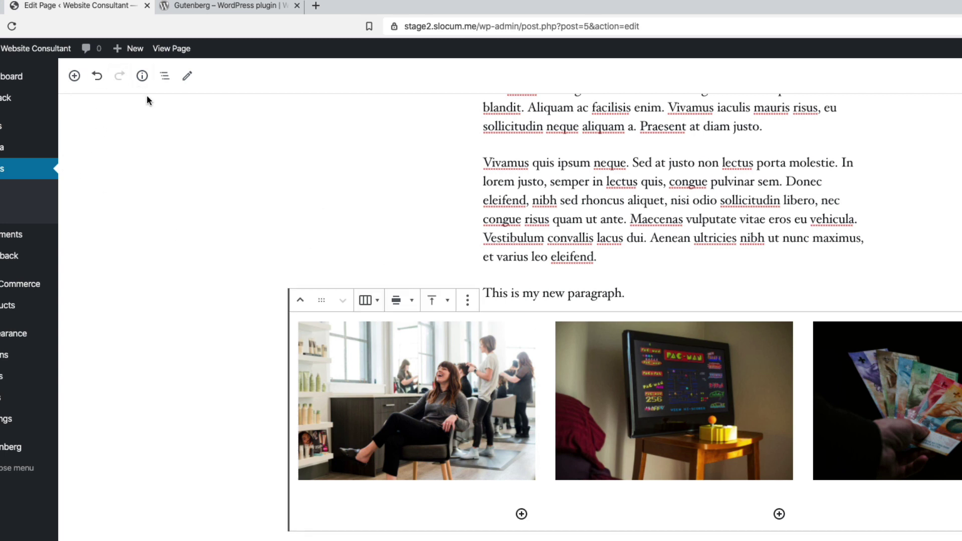
Step: Open the Info popover showing 153 words, 0 headings, 3 paragraphs and 10 blocks
{"action": "left_click", "coordinate": [141, 83]}
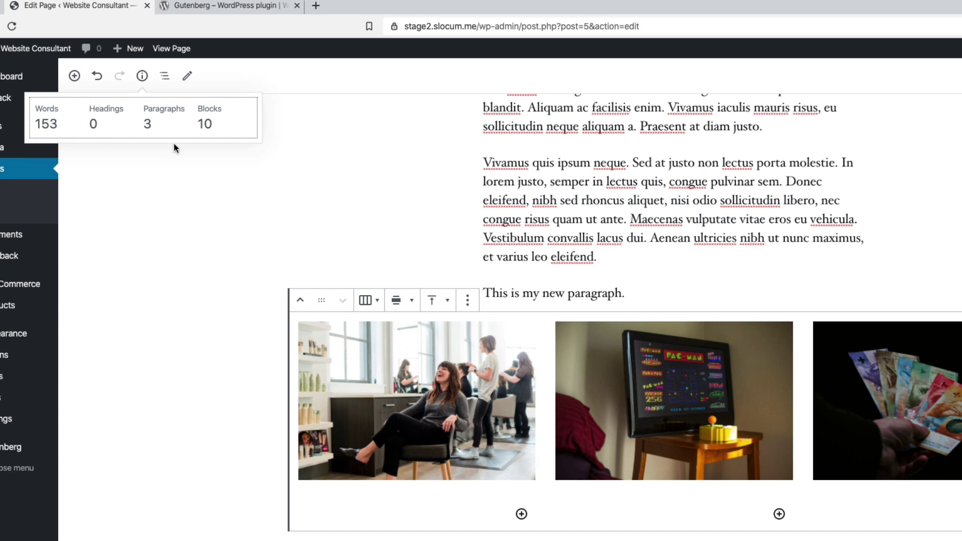
{"action": "scroll", "coordinate": [629, 261], "scroll_direction": "up", "scroll_amount": 4}
{"action": "scroll", "coordinate": [629, 262], "scroll_direction": "up", "scroll_amount": 2}
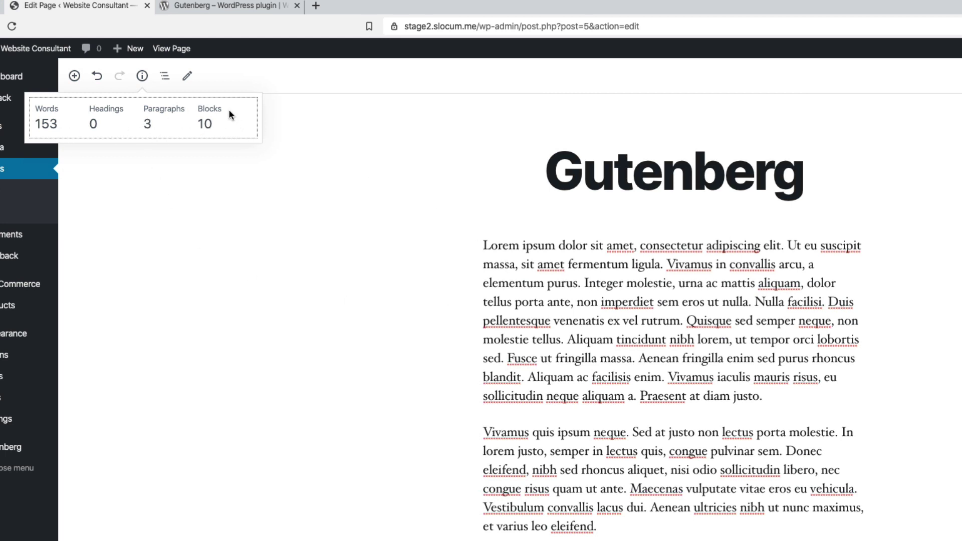
Step: Open block navigation, then select each paragraph and each of the three images in turn
{"action": "left_click", "coordinate": [166, 86]}
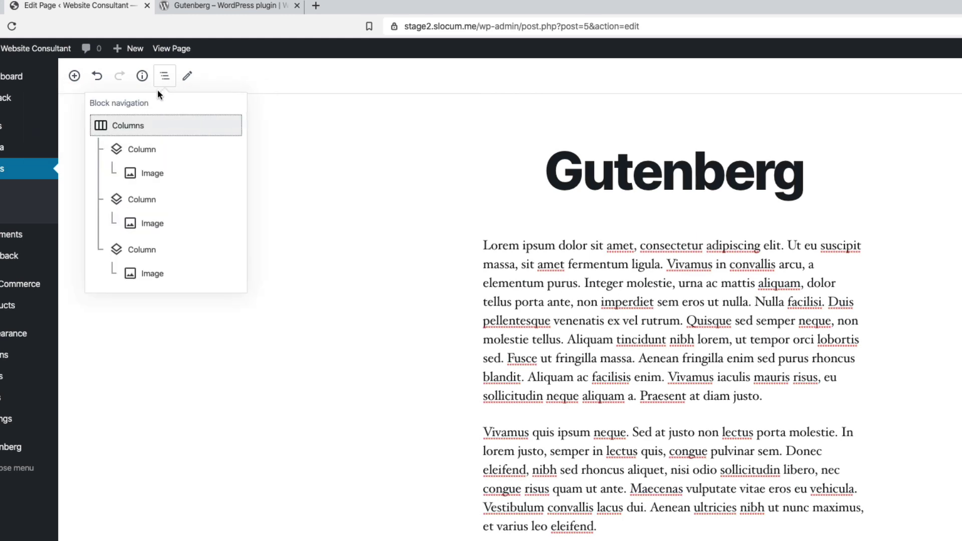
{"action": "left_click", "coordinate": [620, 340]}
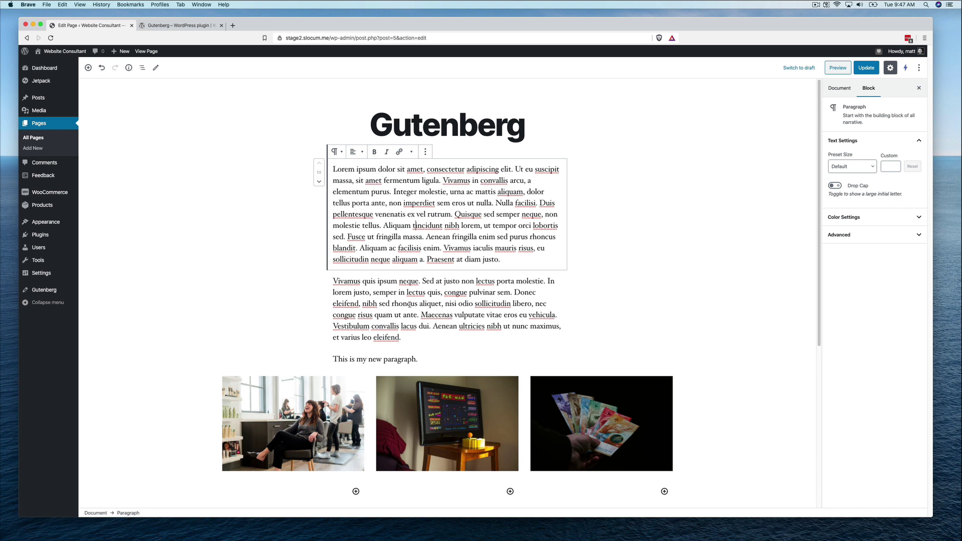
{"action": "left_click", "coordinate": [656, 525]}
{"action": "left_click", "coordinate": [597, 540]}
{"action": "left_click", "coordinate": [383, 410]}
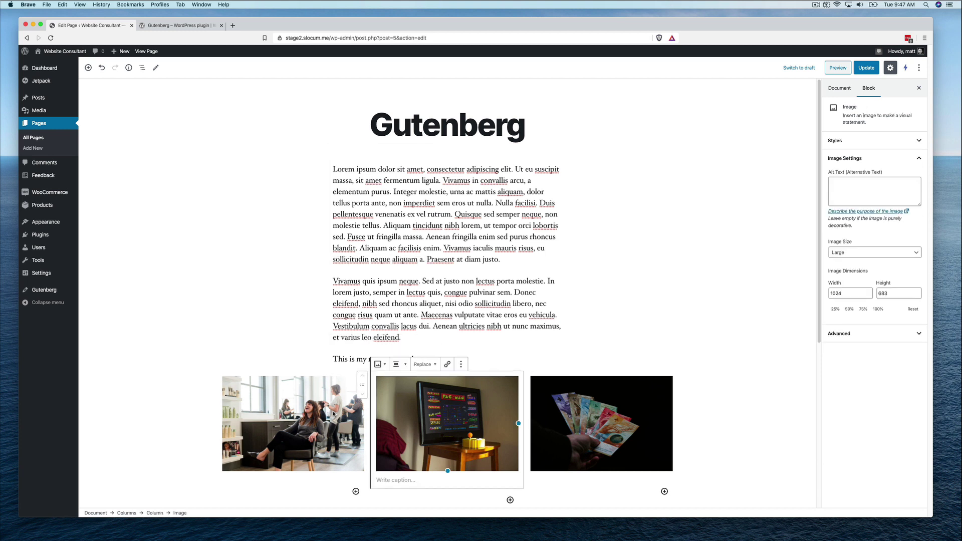
{"action": "left_click", "coordinate": [577, 411]}
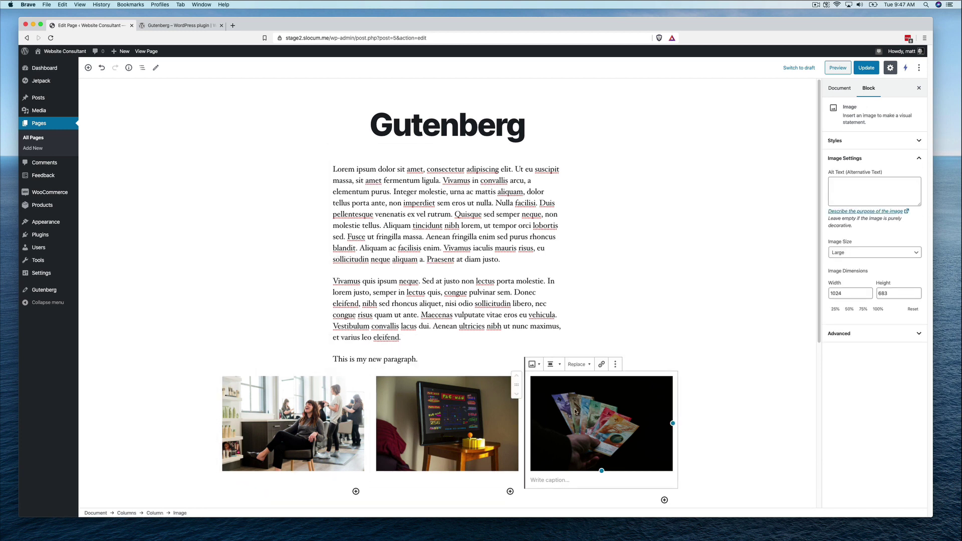
{"action": "left_click", "coordinate": [523, 415]}
{"action": "left_click", "coordinate": [471, 421]}
{"action": "left_click", "coordinate": [356, 413]}
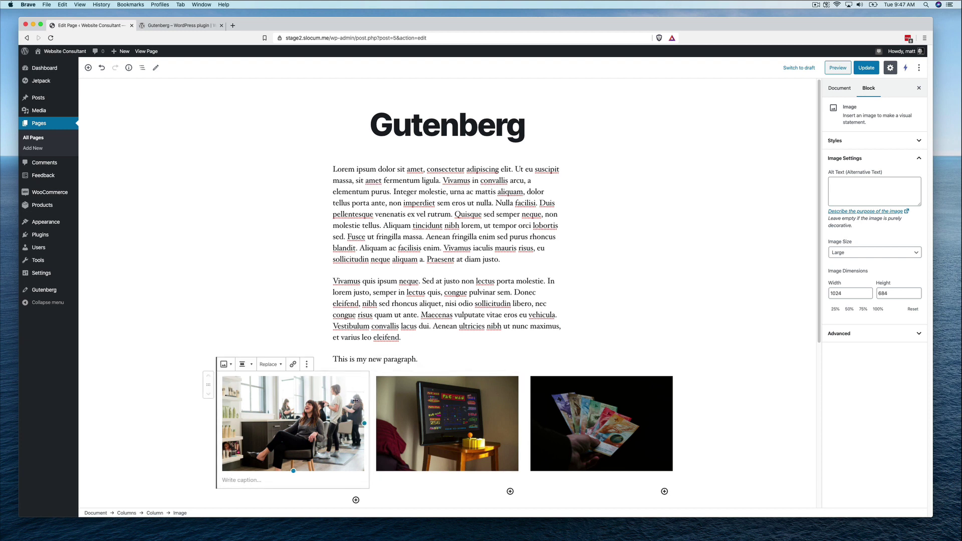
{"action": "left_click", "coordinate": [361, 359]}
{"action": "left_click", "coordinate": [361, 381]}
{"action": "left_click", "coordinate": [380, 395]}
{"action": "left_click", "coordinate": [328, 399]}
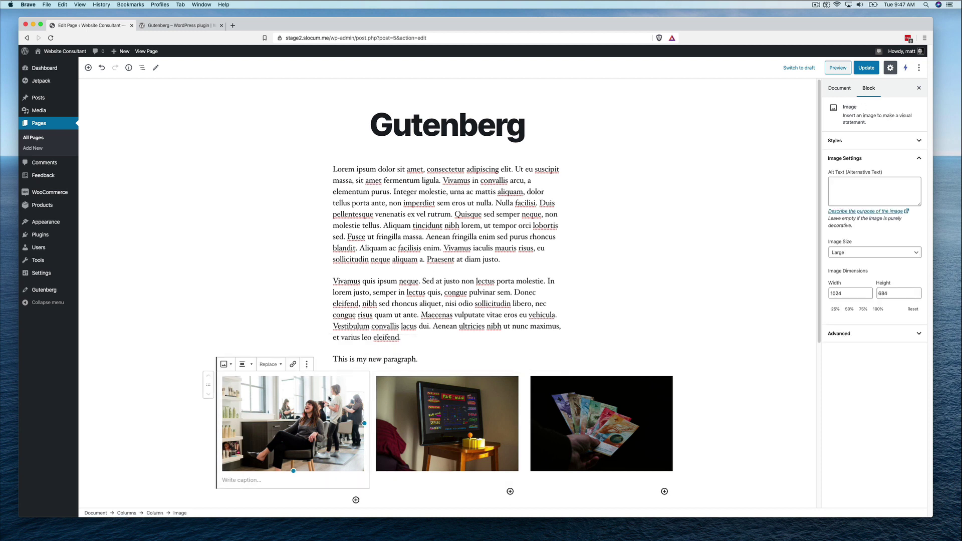
Step: Toggle the block outline and click through the left, middle and right images
{"action": "left_click", "coordinate": [143, 68]}
{"action": "left_click", "coordinate": [343, 418]}
{"action": "left_click", "coordinate": [403, 415]}
{"action": "left_click", "coordinate": [534, 418]}
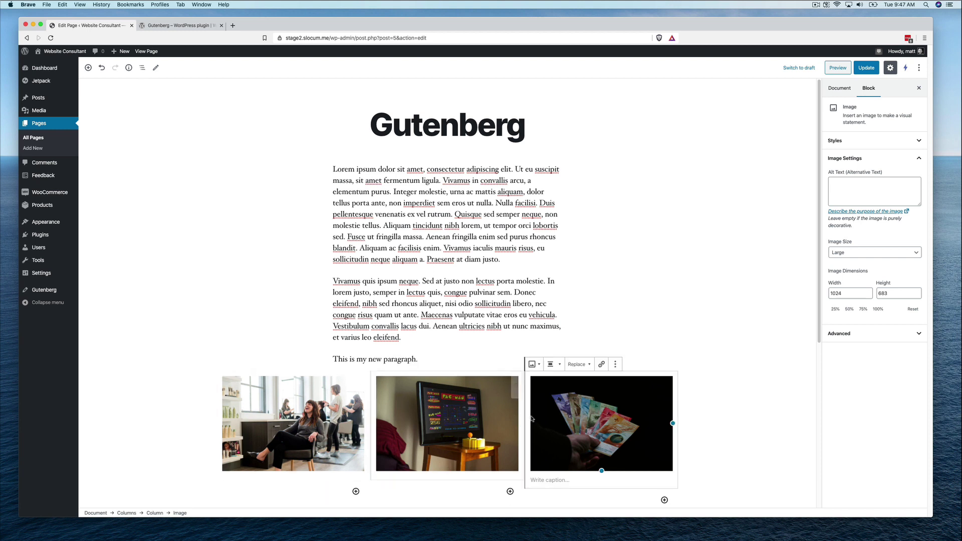
{"action": "left_click", "coordinate": [472, 418]}
{"action": "left_click", "coordinate": [348, 409]}
{"action": "left_click", "coordinate": [449, 410]}
{"action": "left_click", "coordinate": [535, 413]}
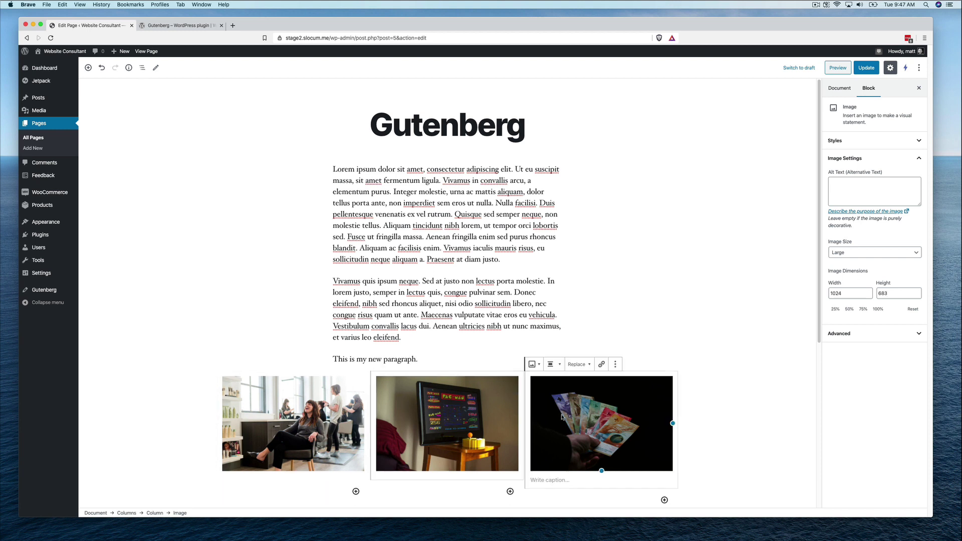
{"action": "left_click", "coordinate": [352, 395]}
{"action": "left_click", "coordinate": [264, 351]}
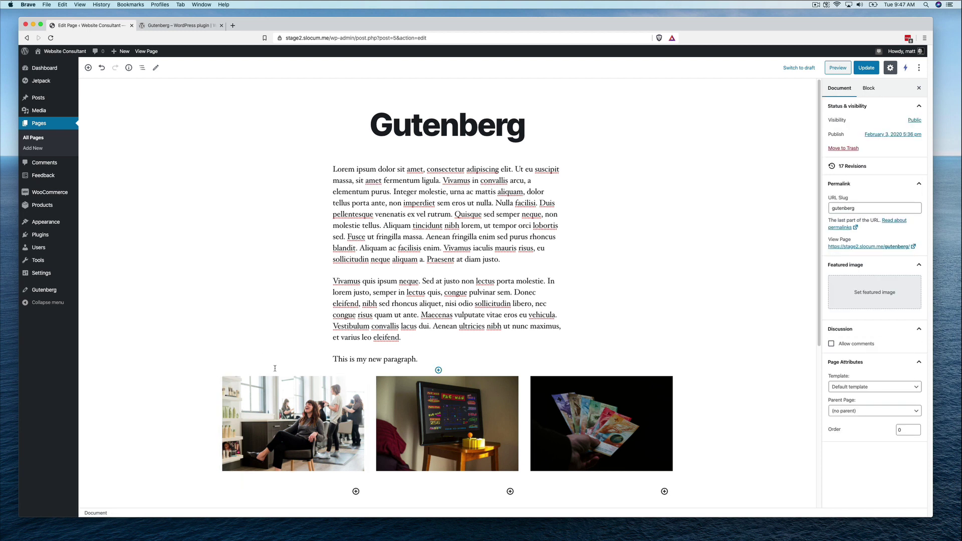
{"action": "left_click", "coordinate": [270, 395]}
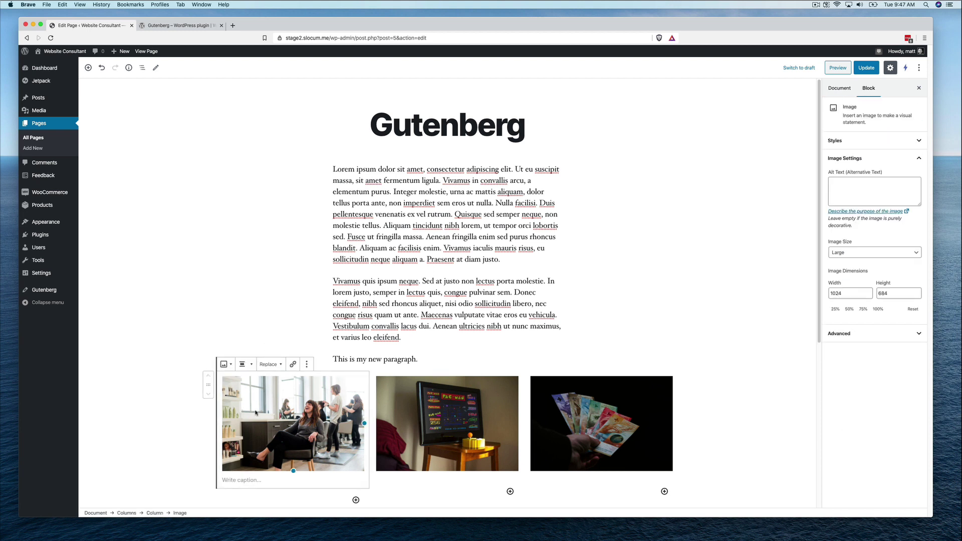
Step: Select the whole three-image Columns block from block navigation, then reopen the outline
{"action": "left_click", "coordinate": [142, 68]}
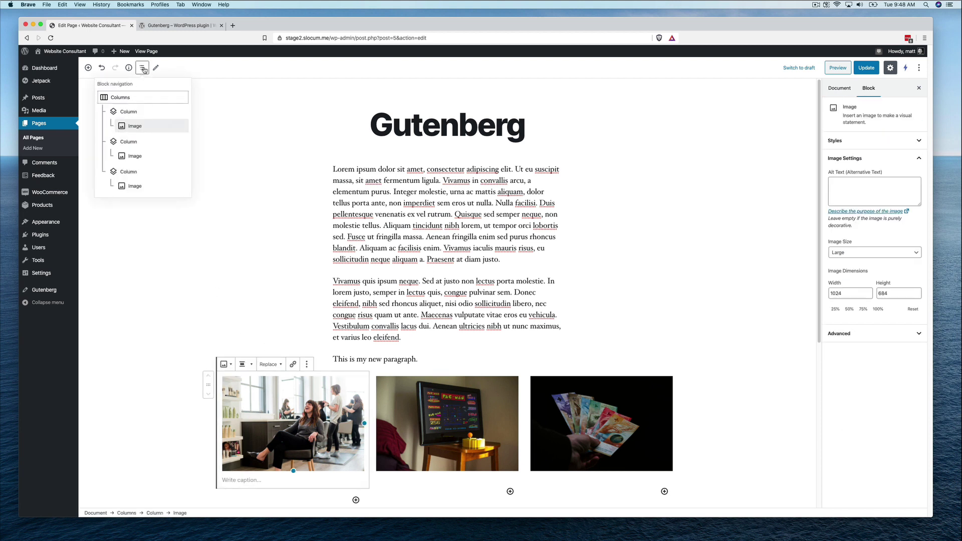
{"action": "left_click", "coordinate": [125, 98]}
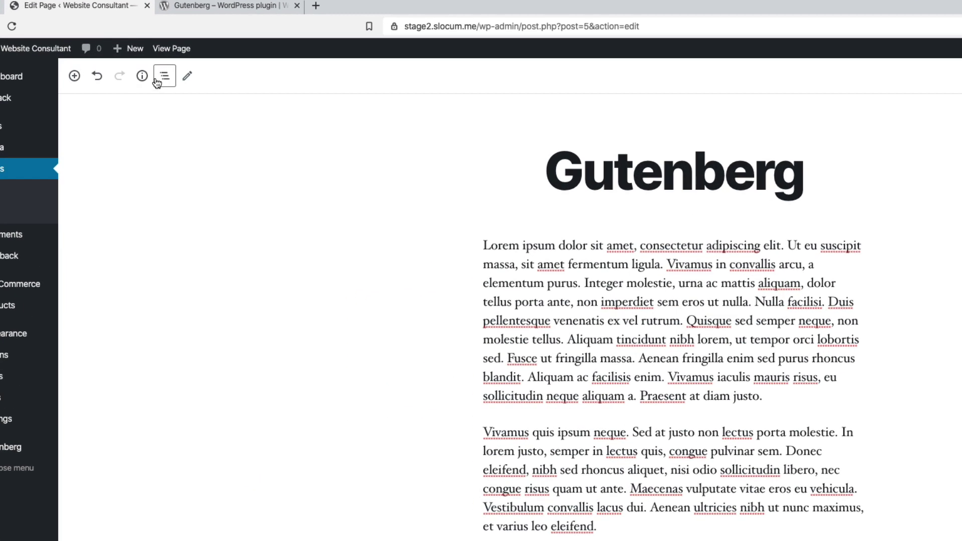
{"action": "left_click", "coordinate": [142, 67]}
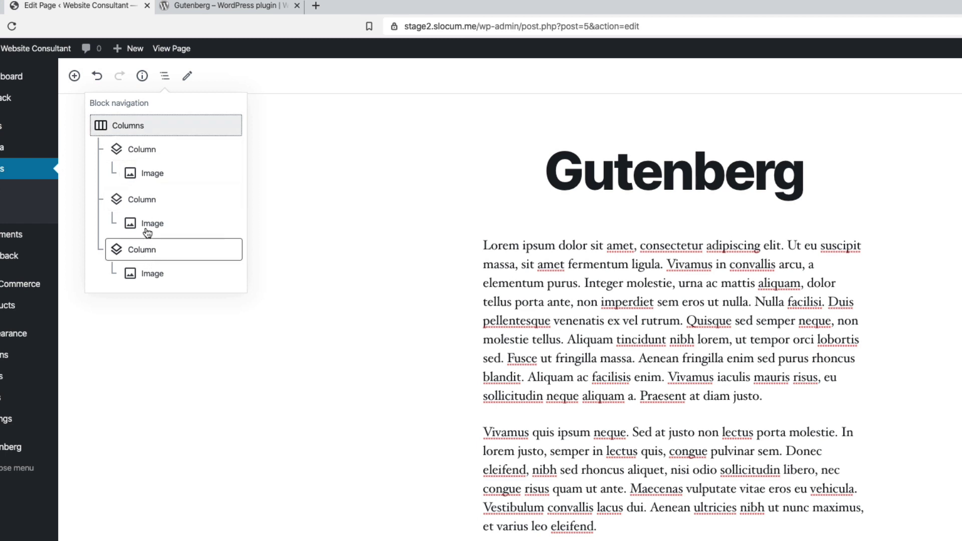
Step: Switch between Select and Edit modes from the Tools menu, ending in editing mode
{"action": "left_click", "coordinate": [187, 76]}
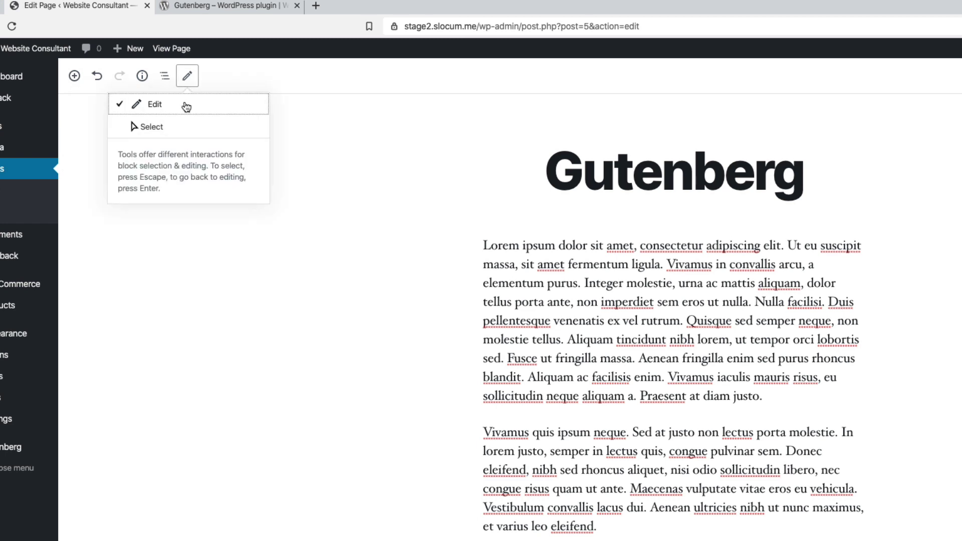
{"action": "left_click", "coordinate": [181, 127]}
{"action": "left_click", "coordinate": [189, 78]}
{"action": "left_click", "coordinate": [187, 82]}
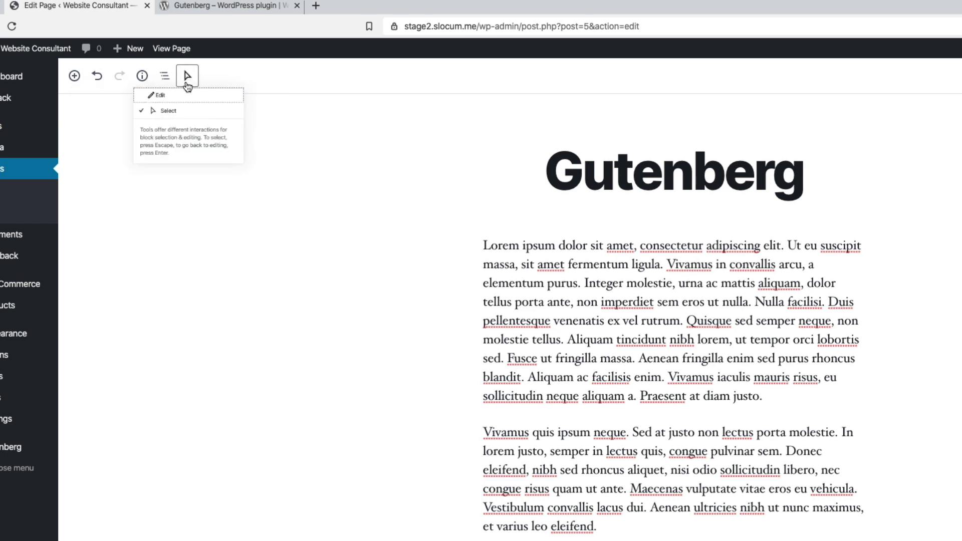
{"action": "left_click", "coordinate": [187, 106]}
{"action": "left_click", "coordinate": [190, 125]}
{"action": "left_click", "coordinate": [190, 109]}
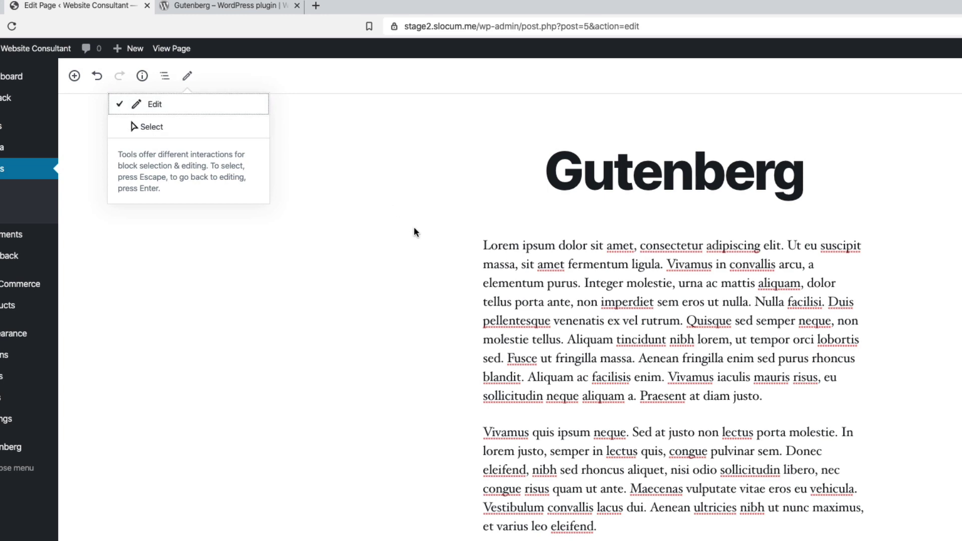
Step: Toggle the first Lorem paragraph between editing and block selection with Escape
{"action": "left_click", "coordinate": [601, 340]}
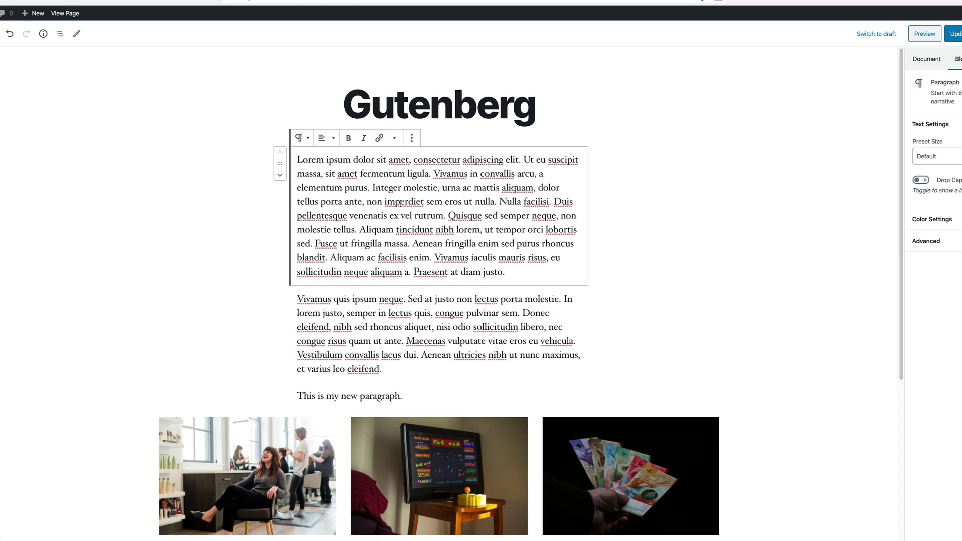
{"action": "key", "text": "Escape"}
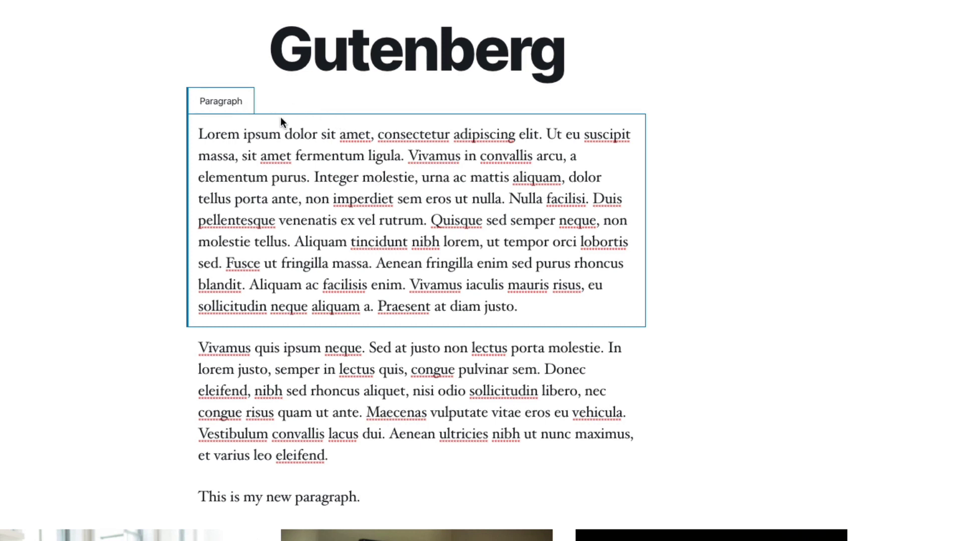
{"action": "left_click", "coordinate": [244, 139]}
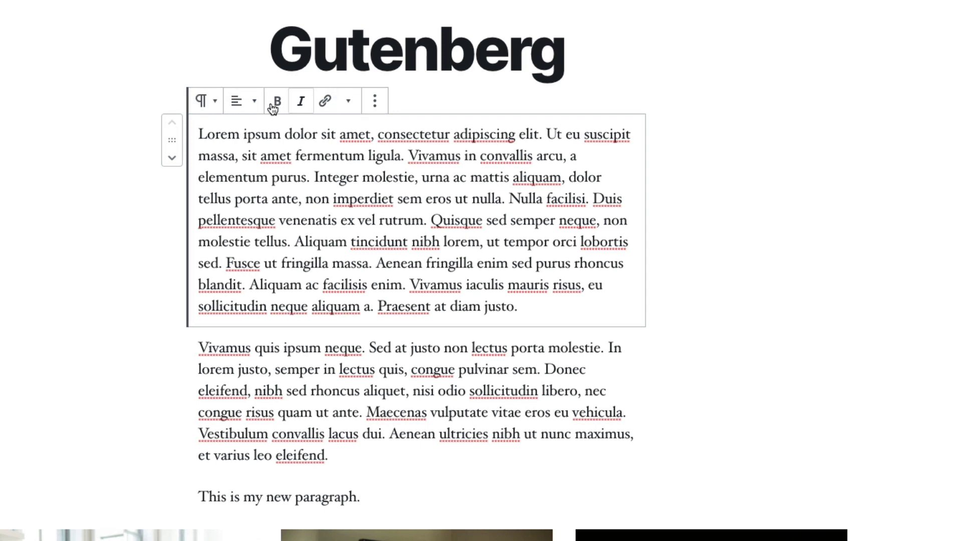
{"action": "key", "text": "Escape"}
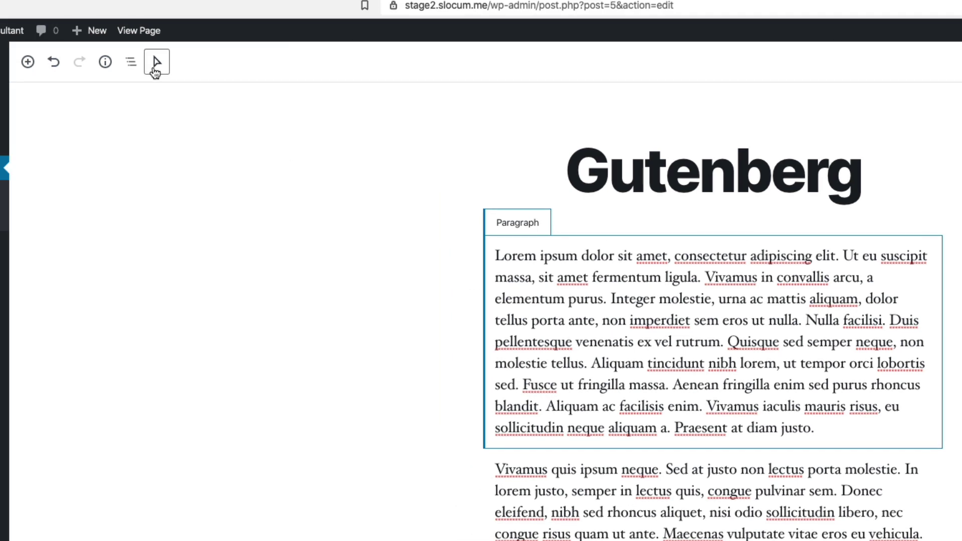
{"action": "left_click", "coordinate": [504, 261]}
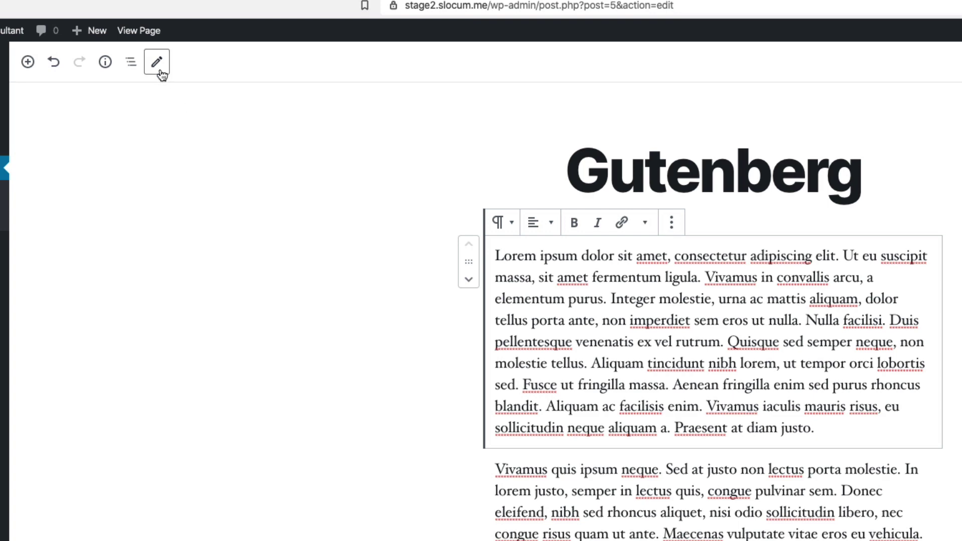
{"action": "key", "text": "Escape"}
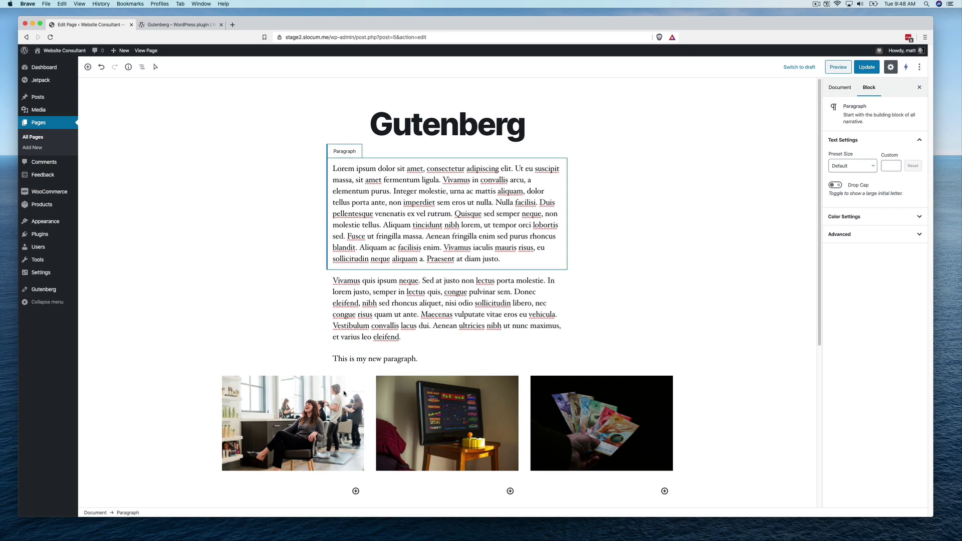
Step: Step through the Columns block, its three columns and the two paragraphs in selection mode
{"action": "left_click", "coordinate": [343, 393]}
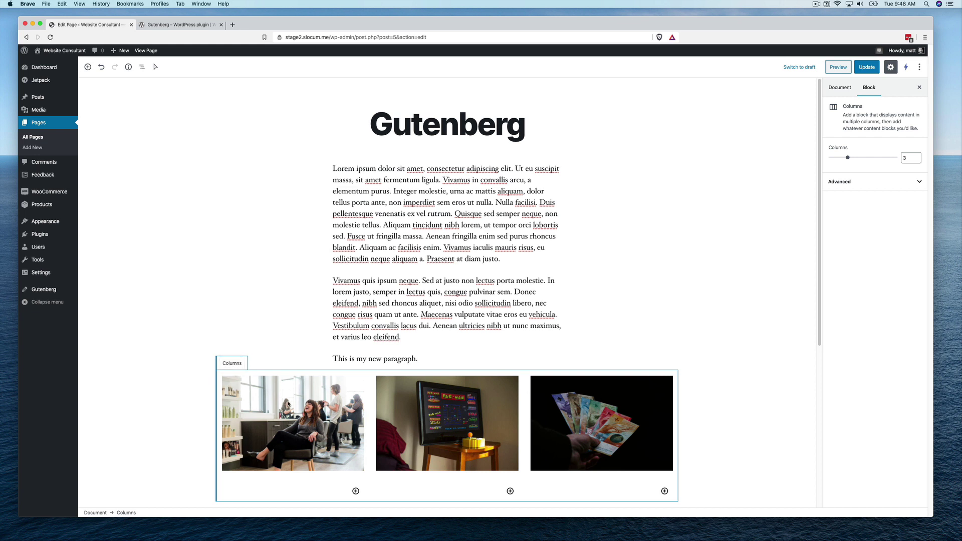
{"action": "left_click", "coordinate": [289, 405]}
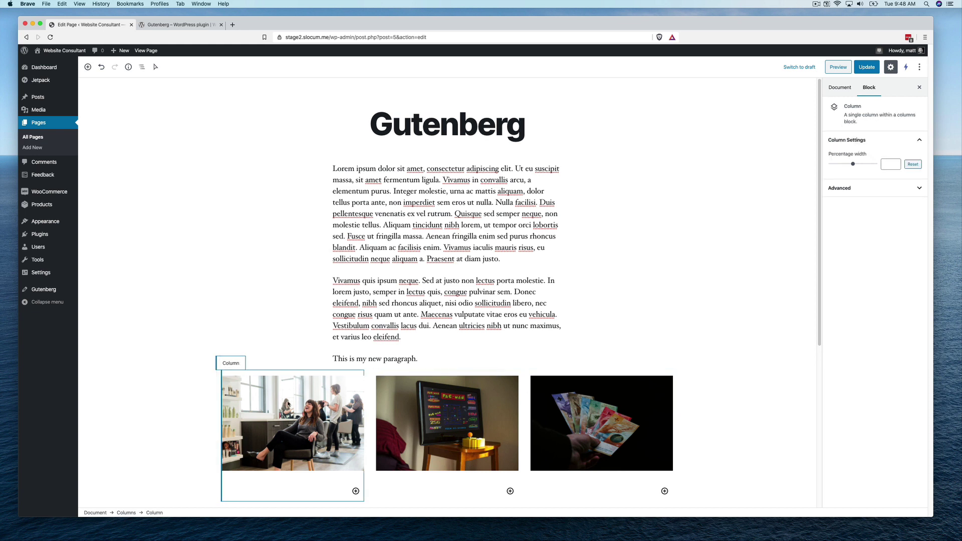
{"action": "left_click", "coordinate": [411, 400]}
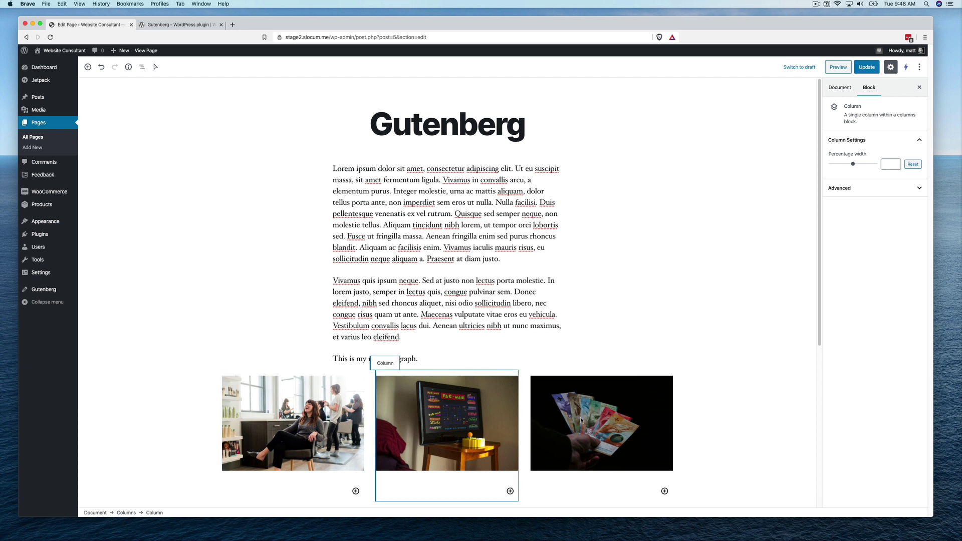
{"action": "left_click", "coordinate": [566, 416]}
{"action": "left_click", "coordinate": [472, 397]}
{"action": "left_click", "coordinate": [328, 393]}
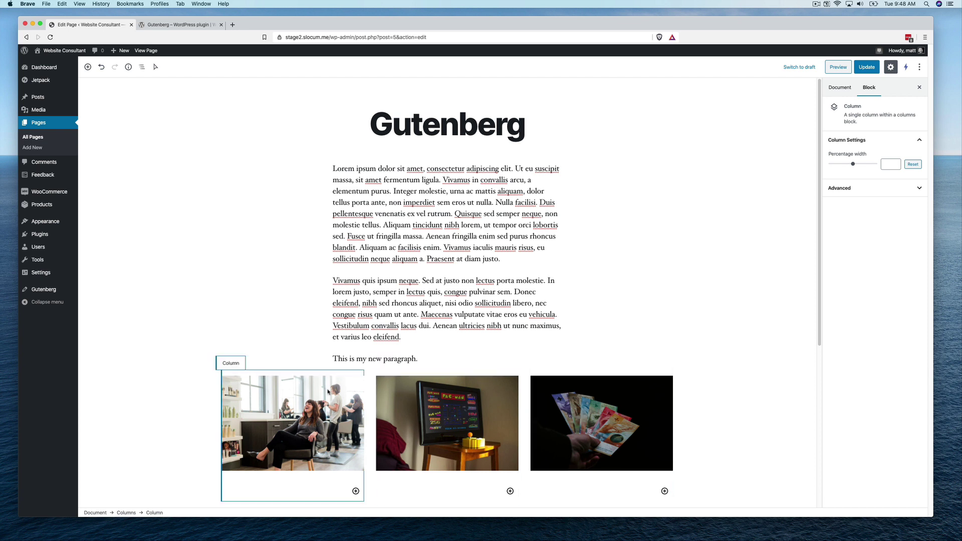
{"action": "left_click", "coordinate": [371, 301]}
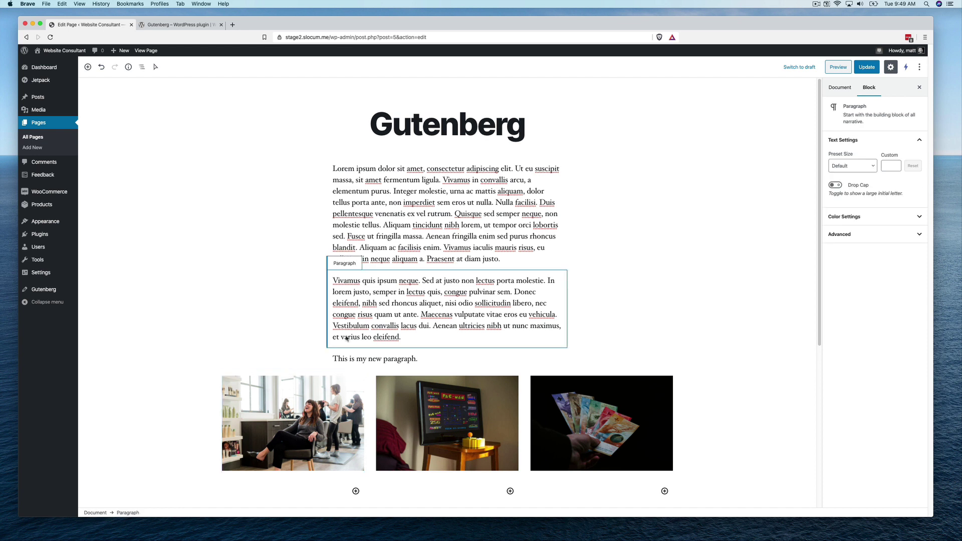
{"action": "left_click", "coordinate": [255, 405]}
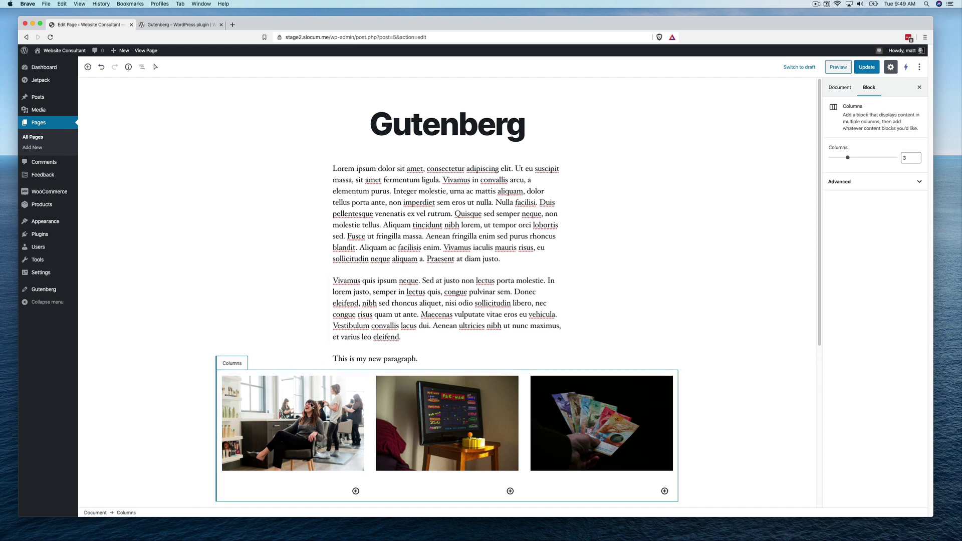
{"action": "left_click", "coordinate": [412, 402]}
{"action": "left_click", "coordinate": [560, 417]}
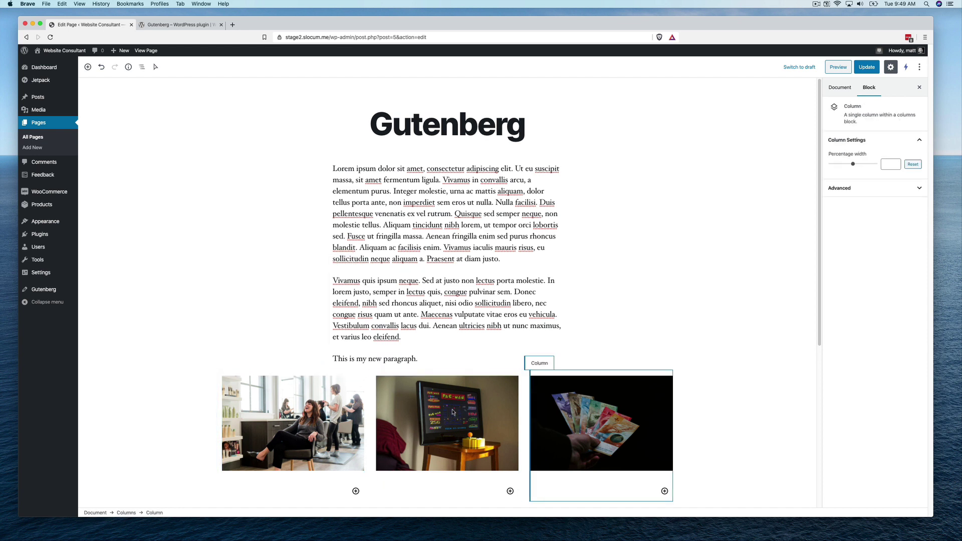
{"action": "left_click", "coordinate": [435, 314]}
{"action": "left_click", "coordinate": [431, 258]}
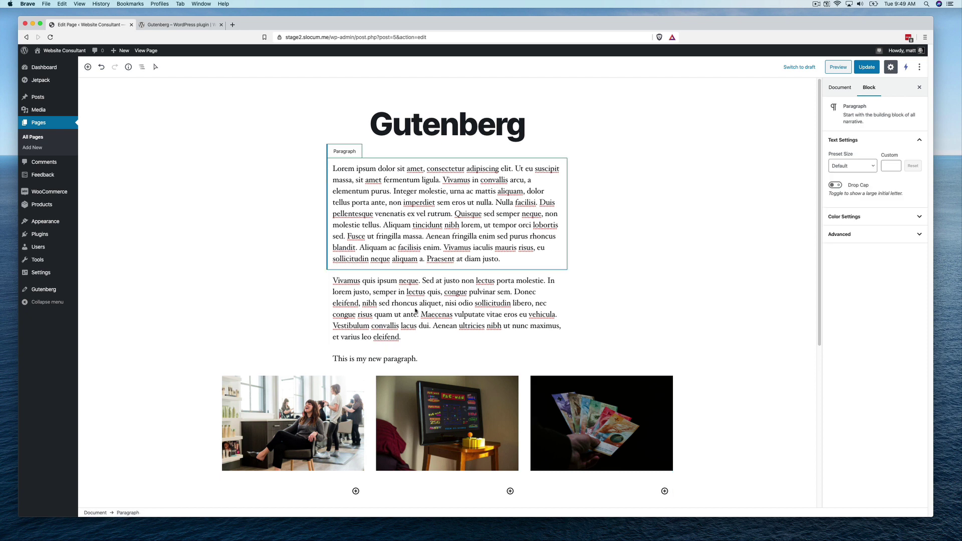
{"action": "left_click", "coordinate": [304, 404]}
{"action": "scroll", "coordinate": [303, 404], "scroll_direction": "down", "scroll_amount": 5}
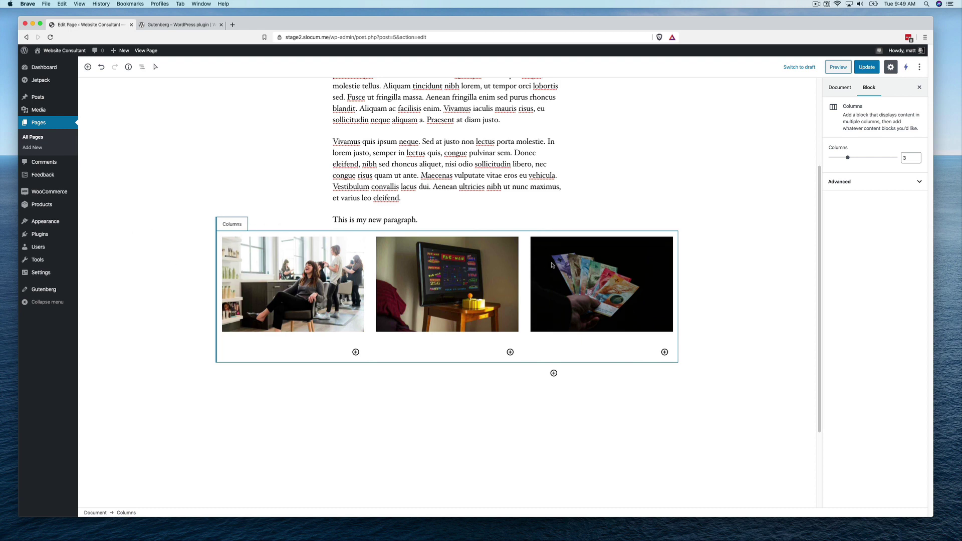
Step: Select each image column, then the image inside the third column
{"action": "left_click", "coordinate": [312, 281]}
{"action": "scroll", "coordinate": [409, 365], "scroll_direction": "down", "scroll_amount": 3}
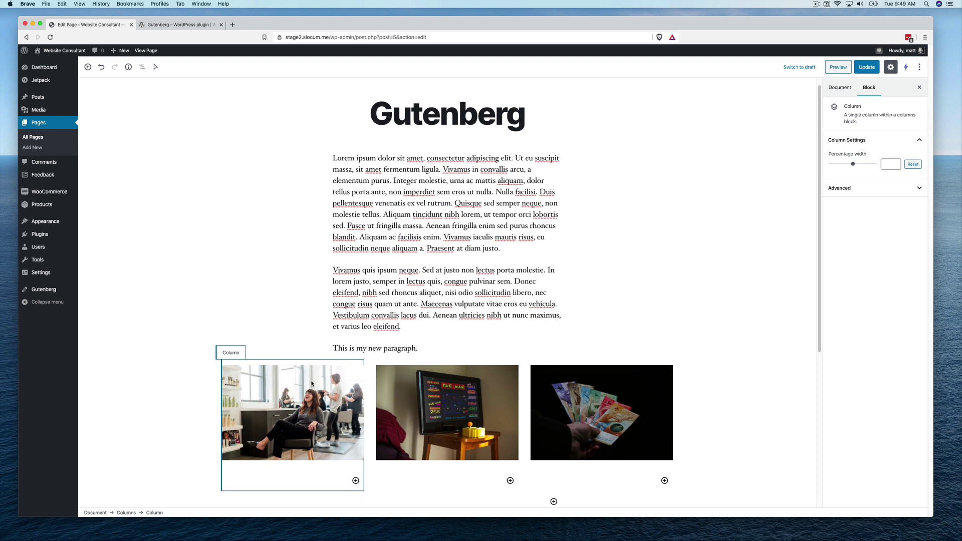
{"action": "left_click", "coordinate": [409, 365]}
{"action": "left_click", "coordinate": [560, 419]}
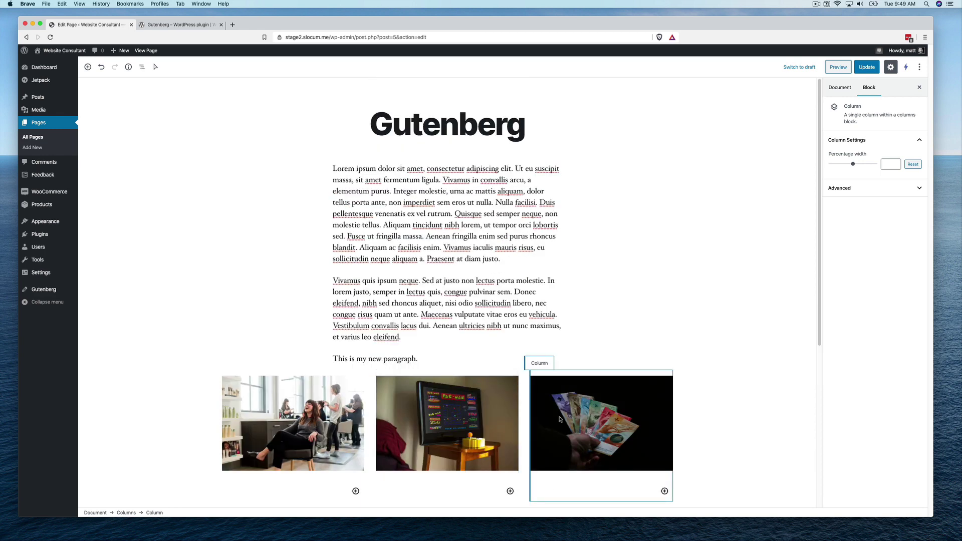
{"action": "left_click", "coordinate": [560, 419]}
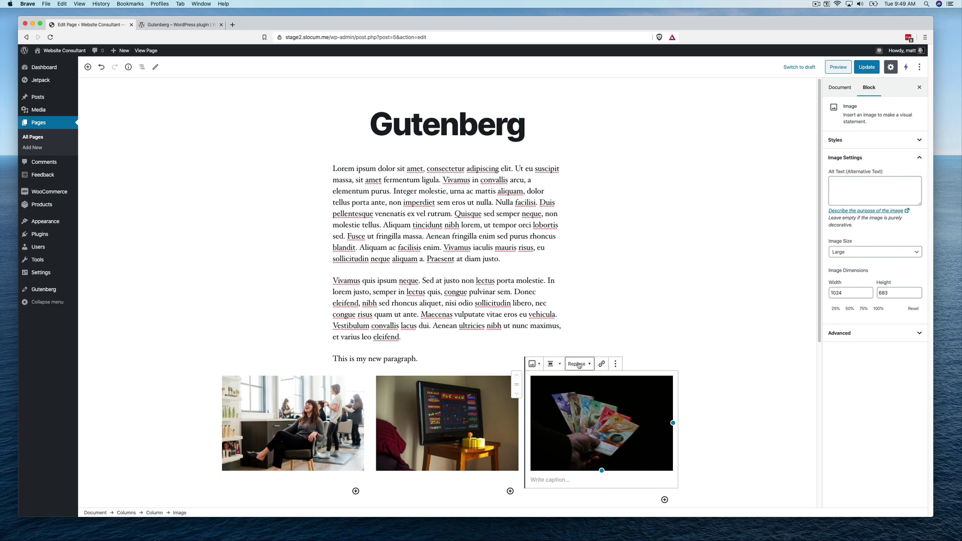
Step: Select the second paragraph and move the block selection up and down with arrow keys
{"action": "left_click", "coordinate": [429, 290]}
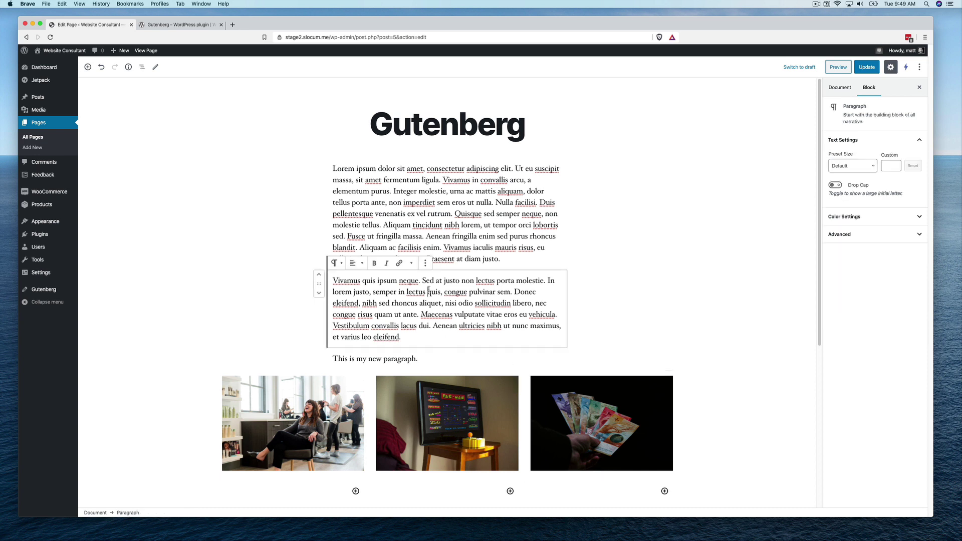
{"action": "key", "text": "Escape"}
{"action": "key", "text": "Up"}
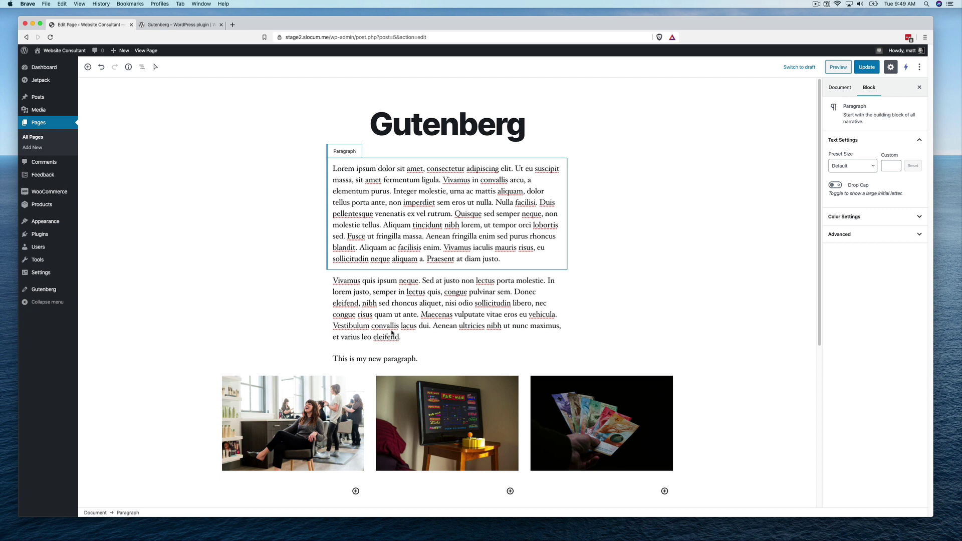
{"action": "key", "text": "Down"}
Step: Select the Columns block, its middle and right columns, the middle image, then both paragraphs
{"action": "left_click", "coordinate": [426, 415]}
{"action": "left_click", "coordinate": [427, 415]}
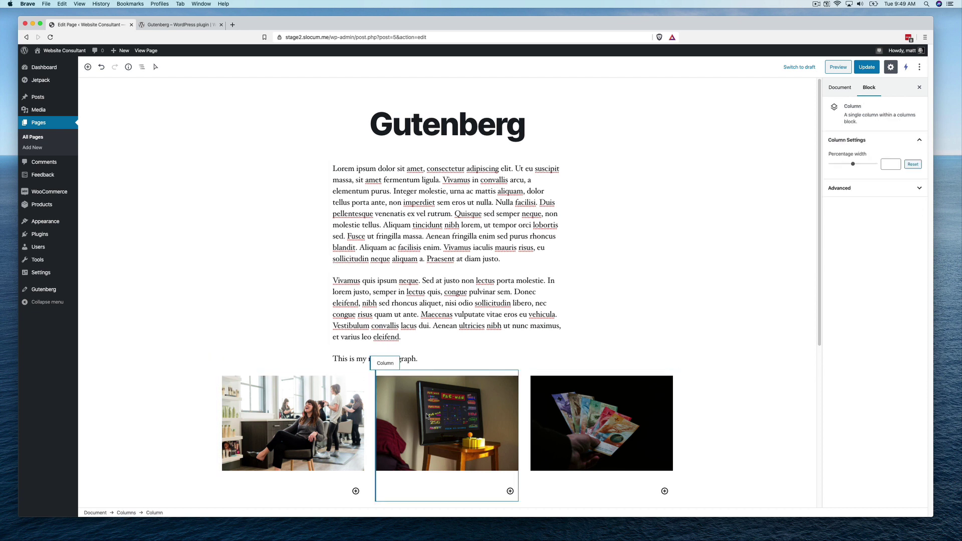
{"action": "left_click", "coordinate": [553, 428]}
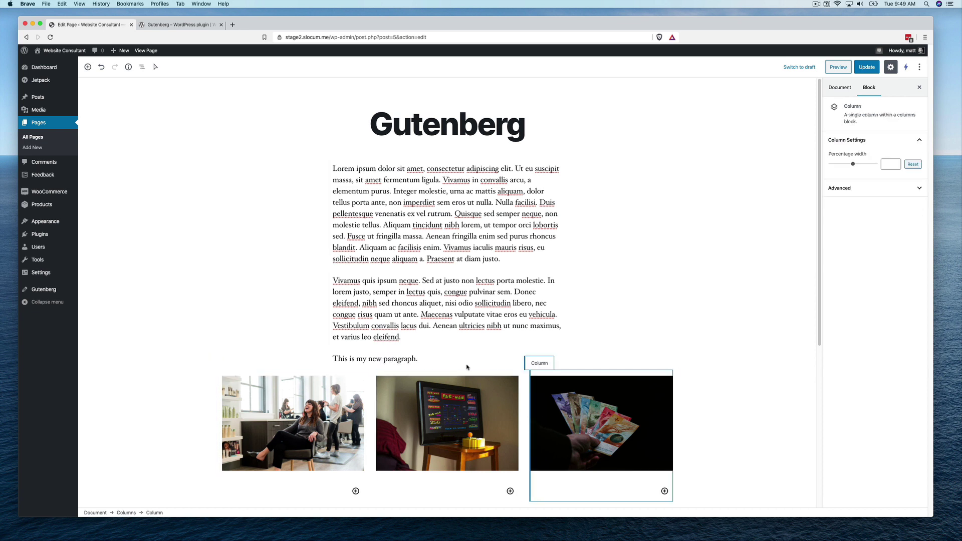
{"action": "left_click", "coordinate": [431, 401]}
{"action": "left_click", "coordinate": [430, 401]}
{"action": "left_click", "coordinate": [423, 332]}
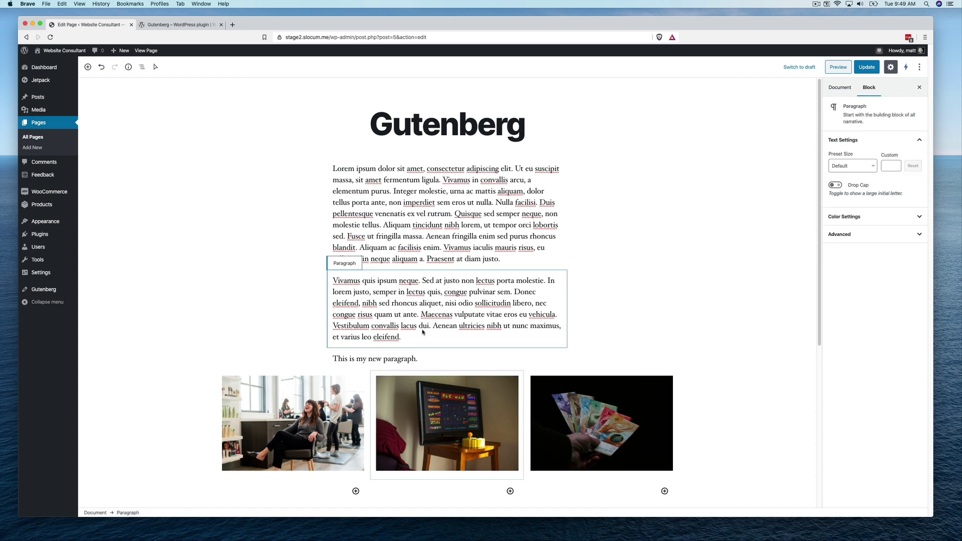
{"action": "left_click", "coordinate": [404, 196]}
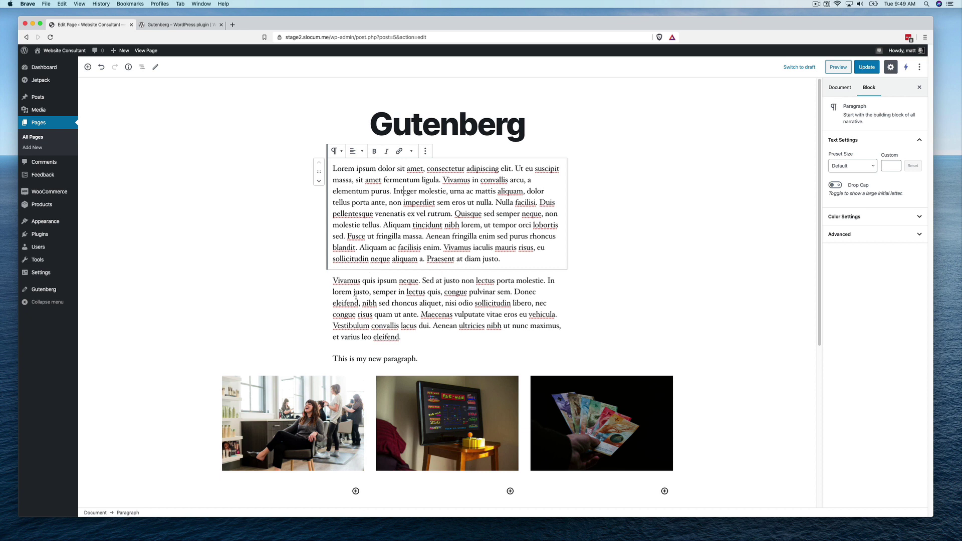
Step: Select each of the three images, then the Vivamus and opening Lorem paragraphs
{"action": "scroll", "coordinate": [355, 295], "scroll_direction": "down", "scroll_amount": 3}
{"action": "left_click", "coordinate": [333, 324]}
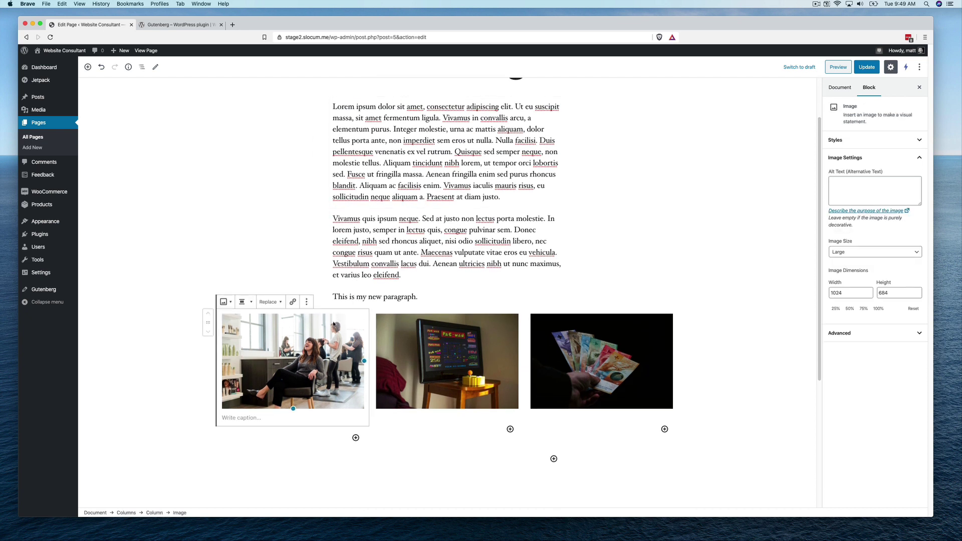
{"action": "left_click", "coordinate": [393, 324]}
{"action": "left_click", "coordinate": [527, 339]}
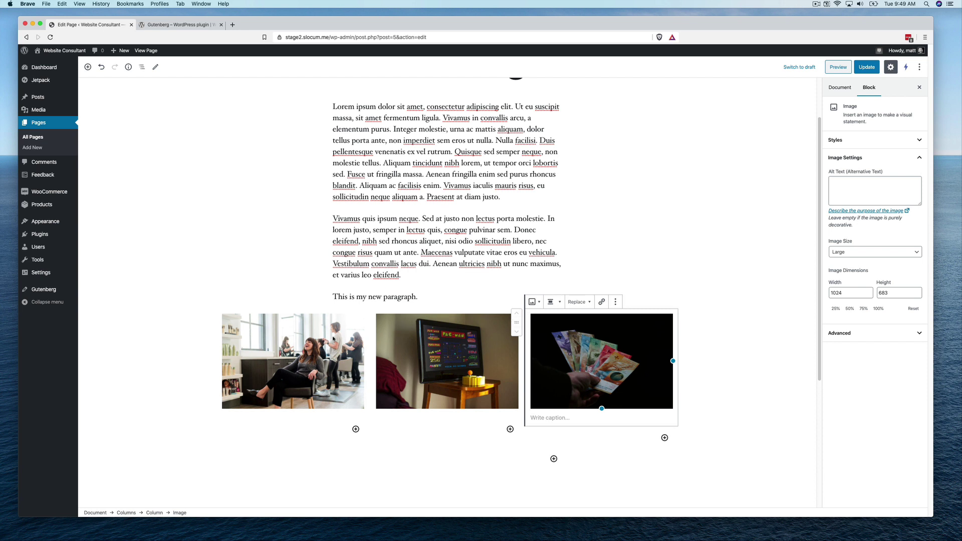
{"action": "left_click", "coordinate": [415, 349]}
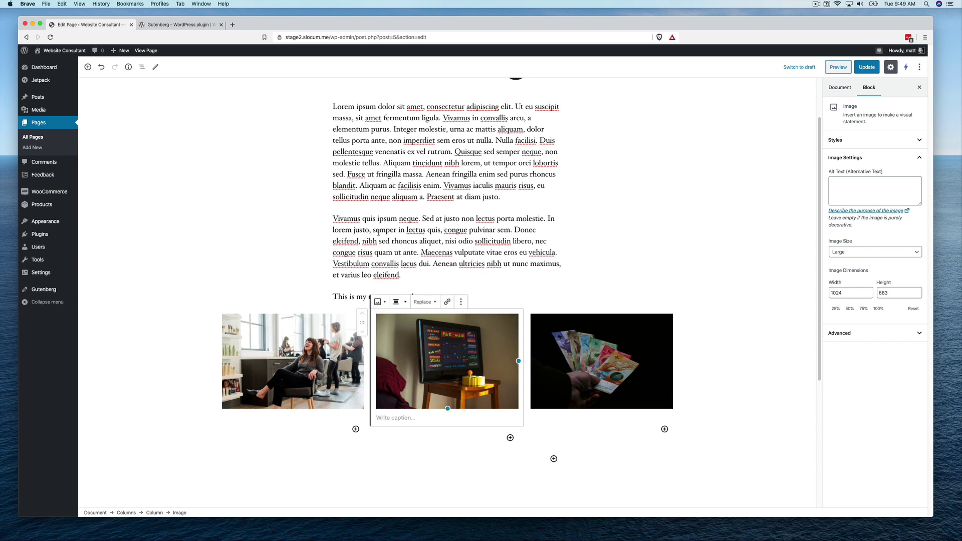
{"action": "left_click", "coordinate": [373, 251]}
{"action": "left_click", "coordinate": [377, 188]}
{"action": "scroll", "coordinate": [377, 187], "scroll_direction": "up", "scroll_amount": 2}
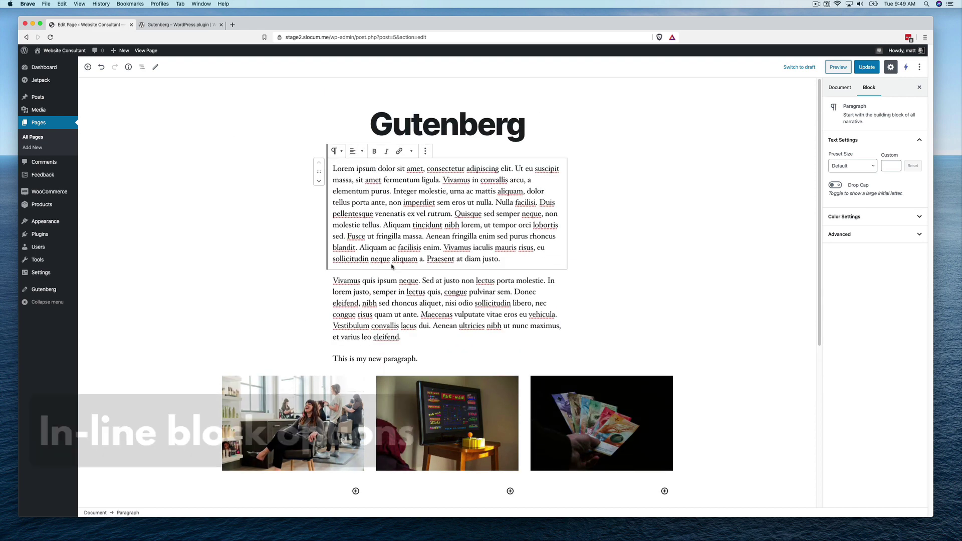
{"action": "left_click", "coordinate": [408, 303]}
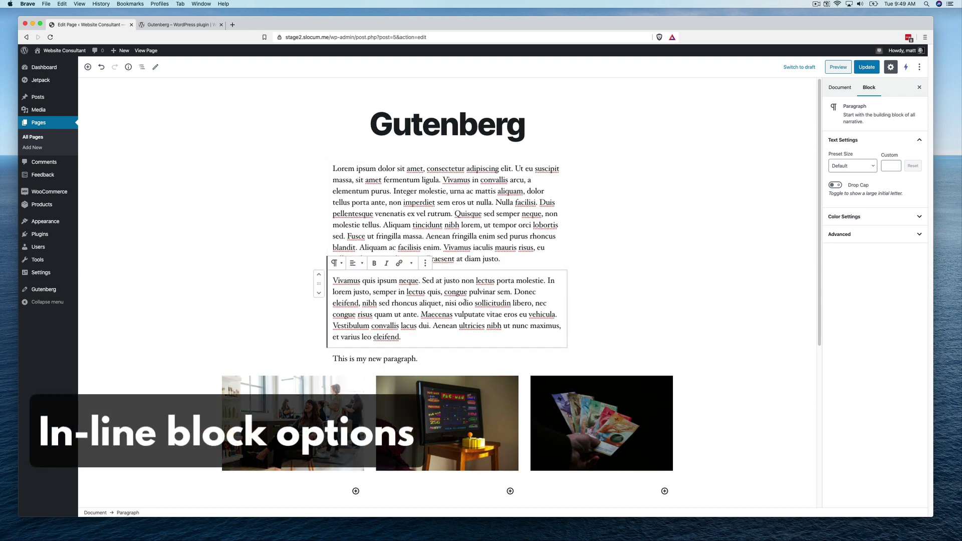
{"action": "left_click", "coordinate": [430, 225]}
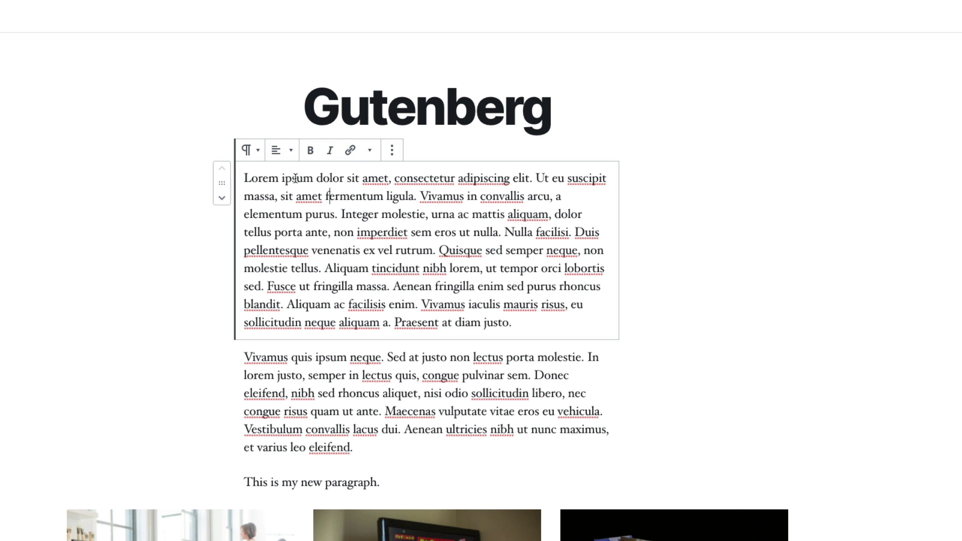
{"action": "left_click", "coordinate": [277, 151]}
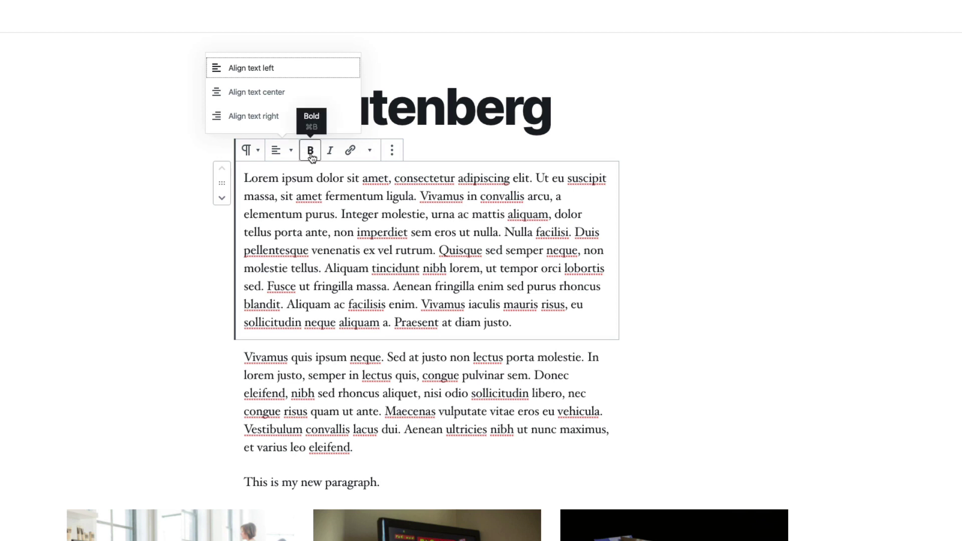
{"action": "left_click", "coordinate": [370, 151]}
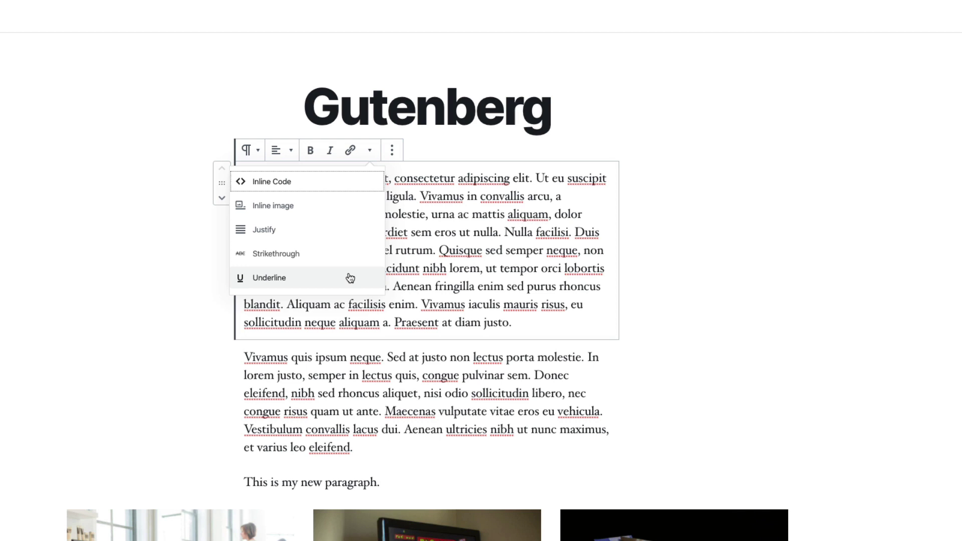
{"action": "left_click", "coordinate": [392, 152]}
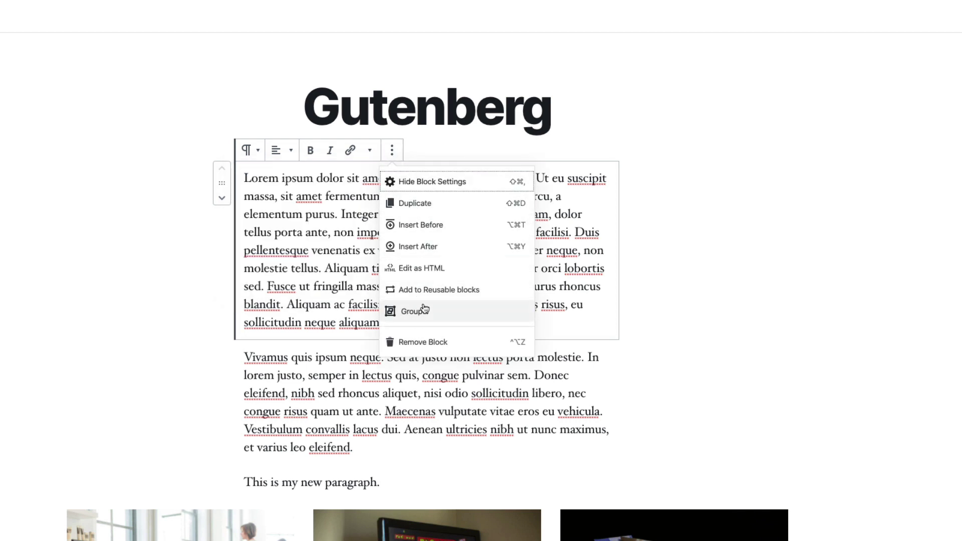
{"action": "left_click", "coordinate": [303, 231]}
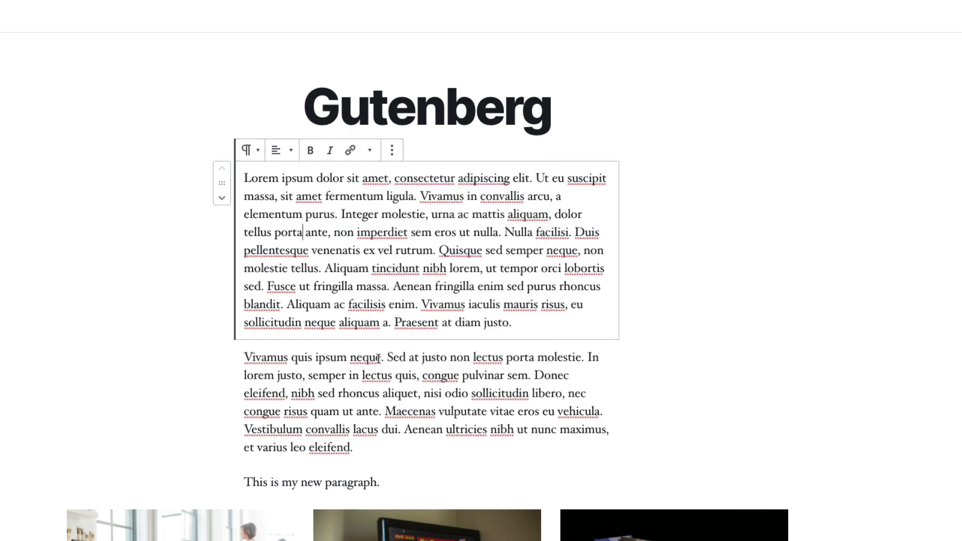
{"action": "left_click", "coordinate": [251, 151]}
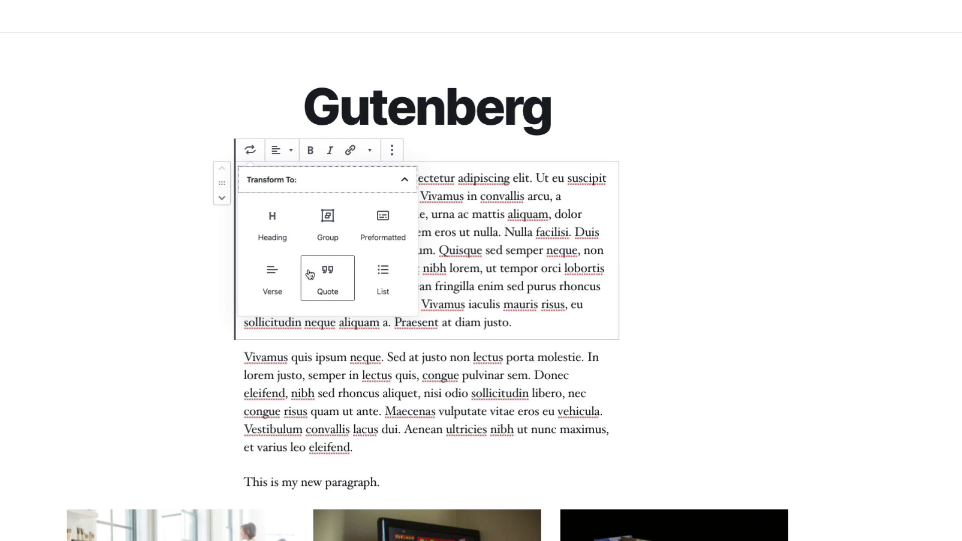
{"action": "left_click", "coordinate": [488, 237]}
{"action": "left_click", "coordinate": [252, 152]}
{"action": "left_click", "coordinate": [269, 222]}
{"action": "left_click", "coordinate": [249, 155]}
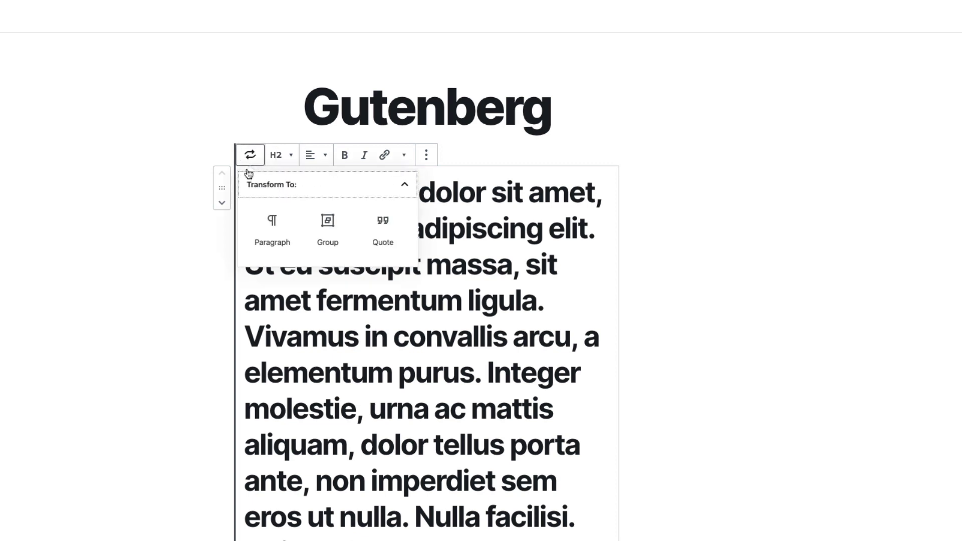
{"action": "left_click", "coordinate": [273, 225]}
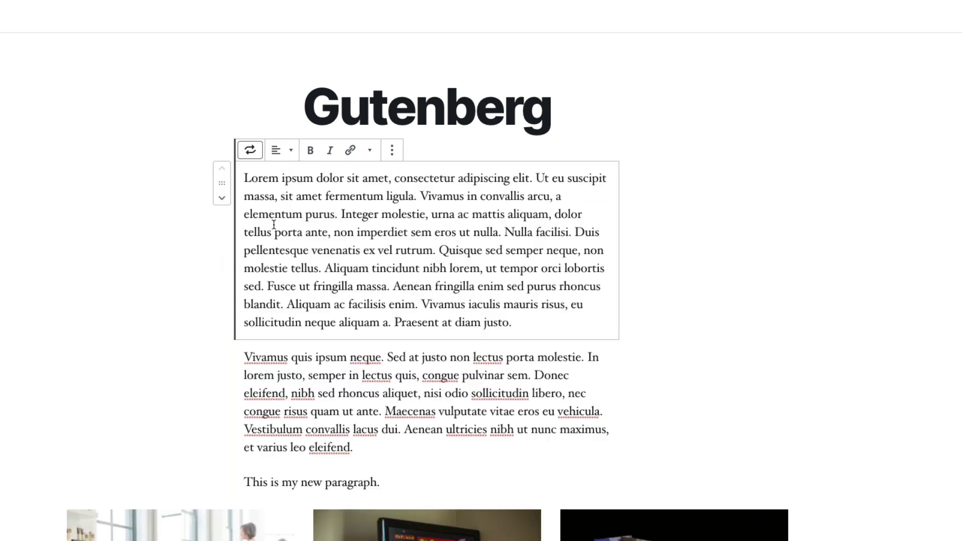
{"action": "left_click", "coordinate": [357, 375]}
{"action": "left_click", "coordinate": [369, 275]}
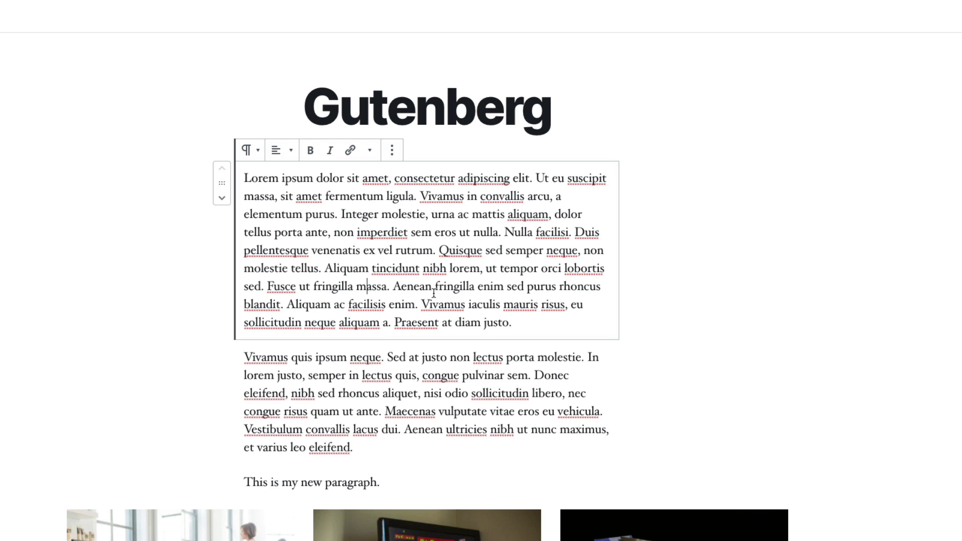
{"action": "scroll", "coordinate": [384, 237], "scroll_direction": "down", "scroll_amount": 2}
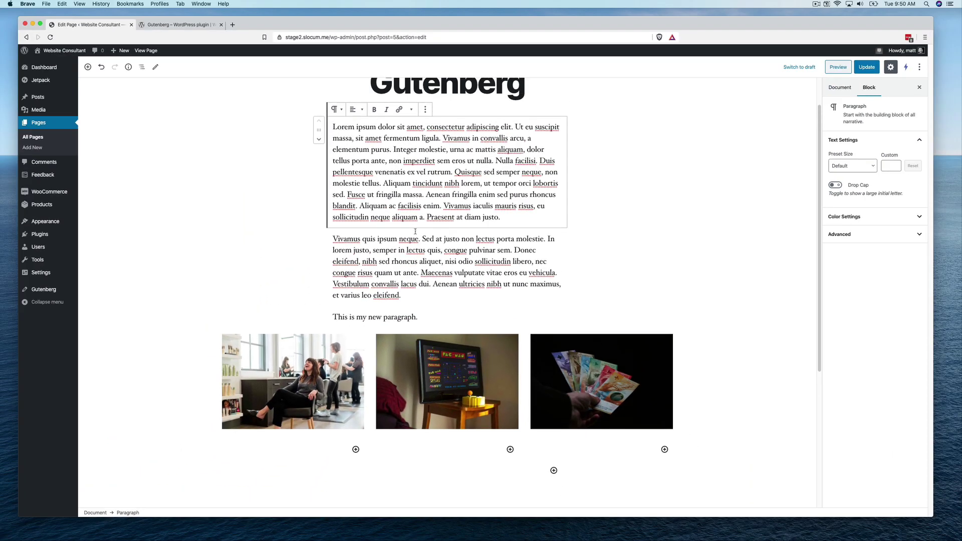
{"action": "scroll", "coordinate": [415, 231], "scroll_direction": "up", "scroll_amount": 1}
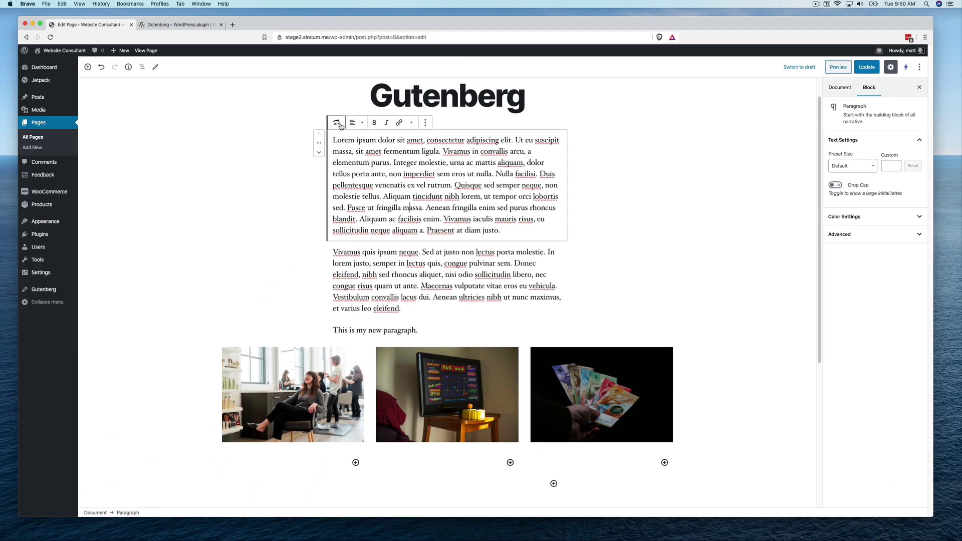
{"action": "left_click", "coordinate": [425, 374]}
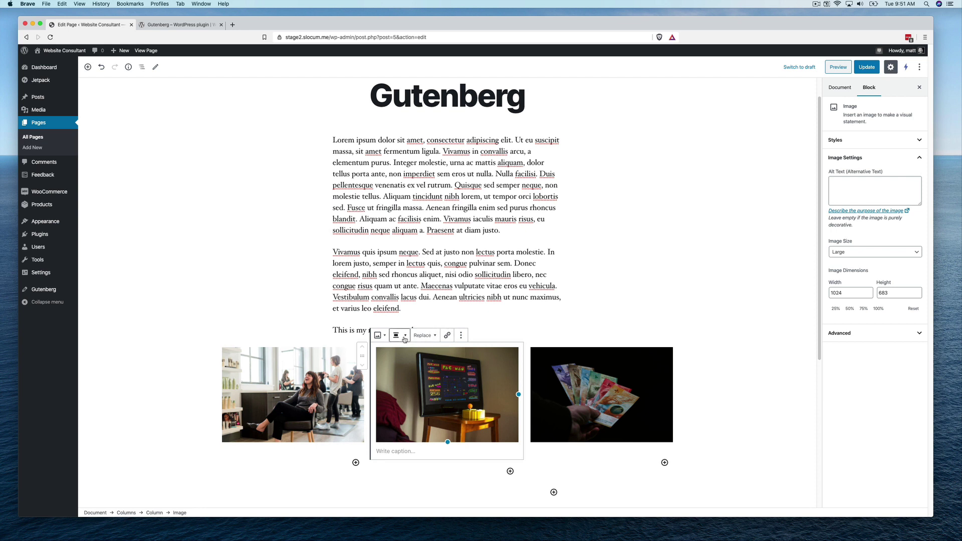
{"action": "left_click", "coordinate": [427, 340]}
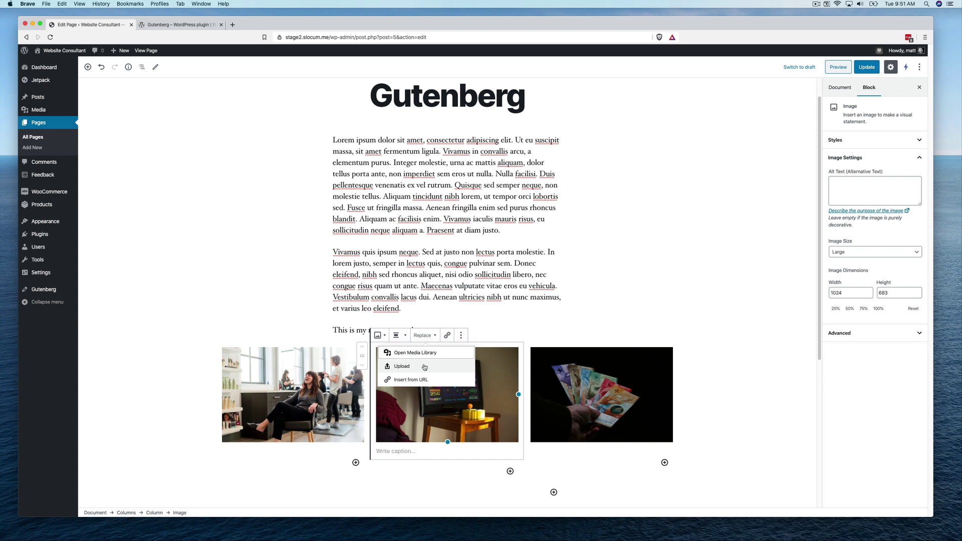
{"action": "left_click", "coordinate": [426, 381]}
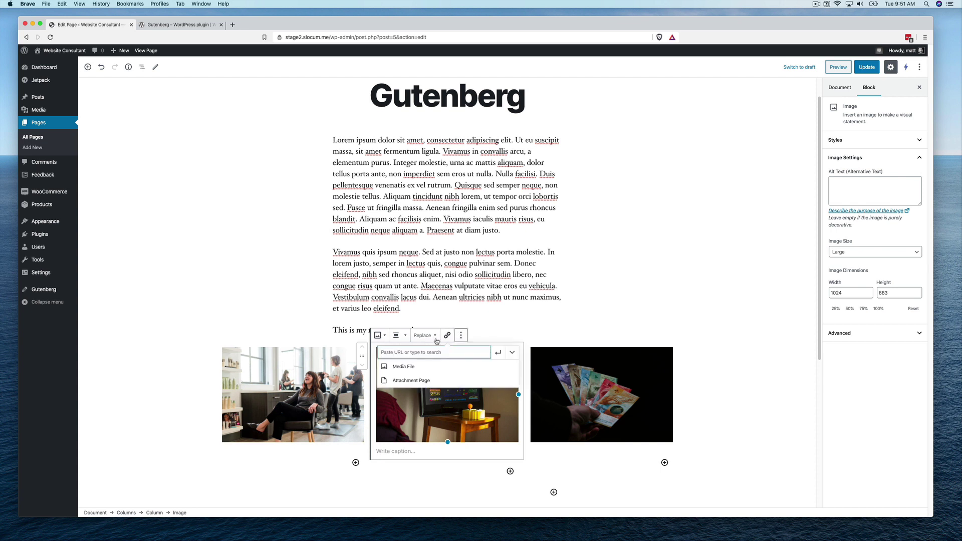
{"action": "left_click", "coordinate": [445, 415]}
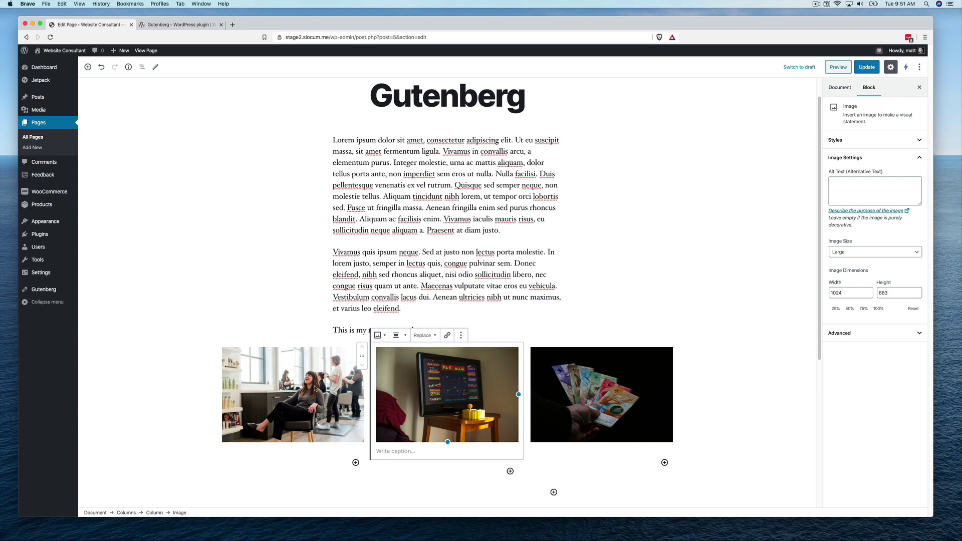
{"action": "left_click", "coordinate": [309, 386]}
{"action": "left_click", "coordinate": [405, 385]}
{"action": "left_click", "coordinate": [541, 402]}
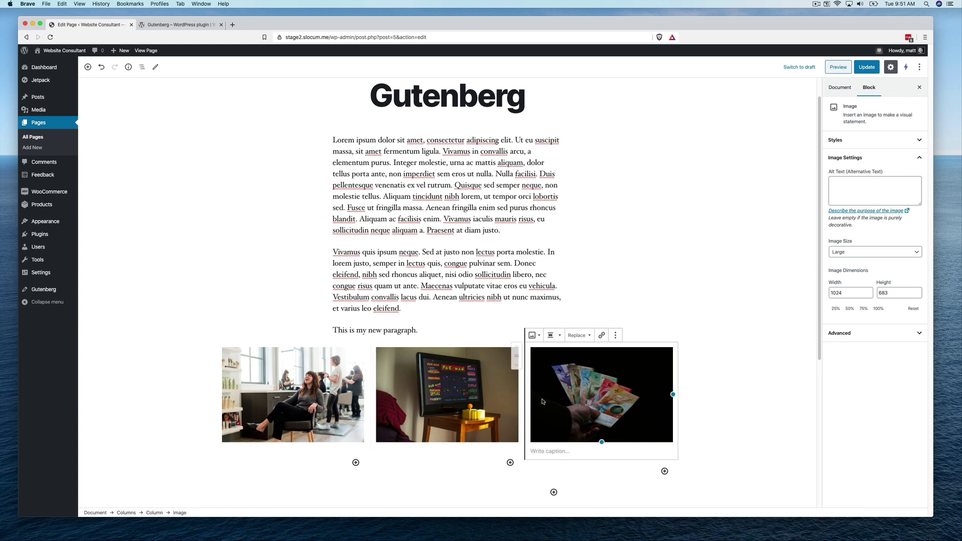
{"action": "left_click", "coordinate": [410, 381]}
{"action": "left_click", "coordinate": [320, 361]}
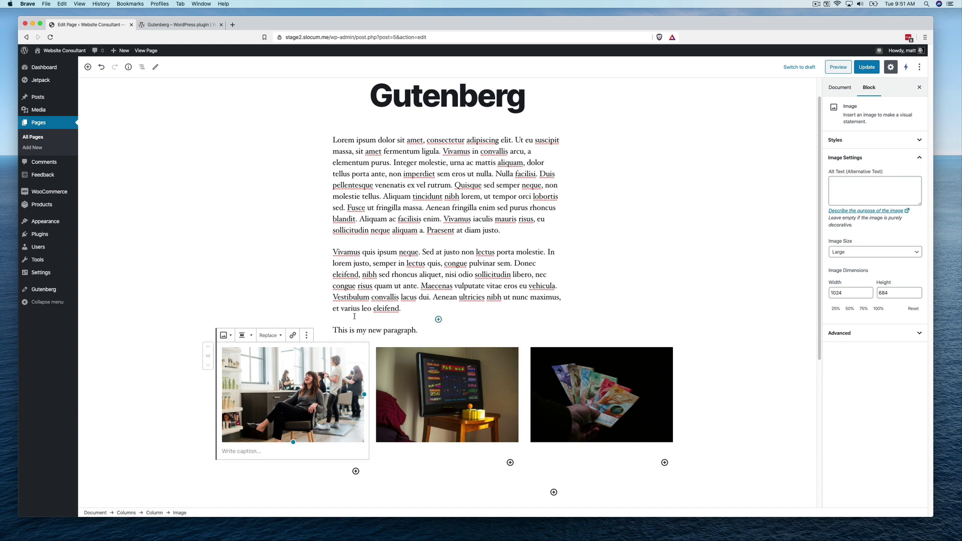
{"action": "left_click", "coordinate": [353, 308]}
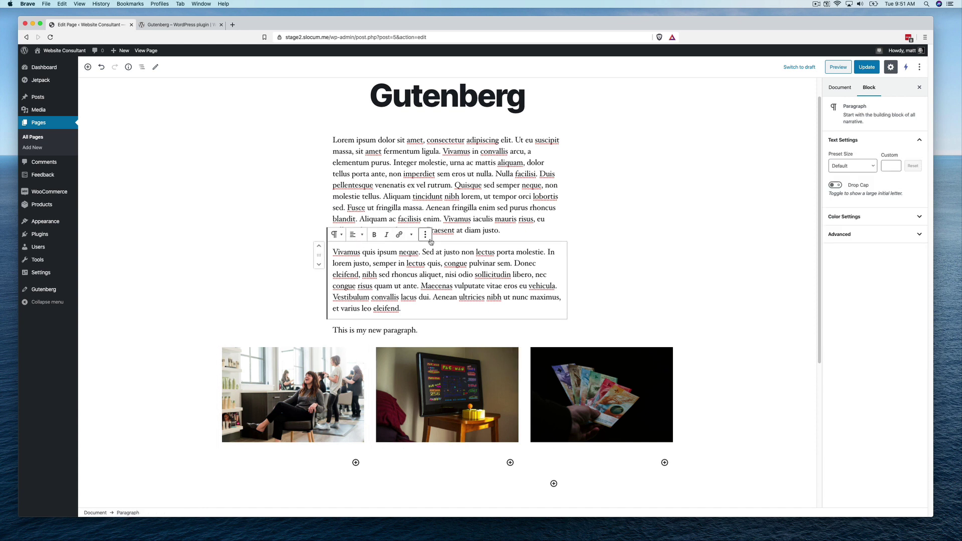
{"action": "left_click", "coordinate": [412, 173]}
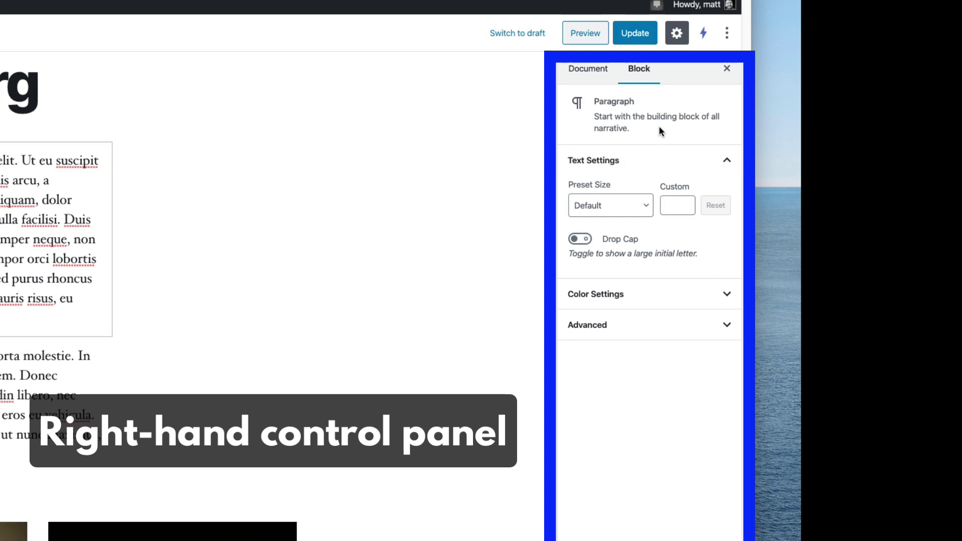
{"action": "left_click", "coordinate": [640, 75]}
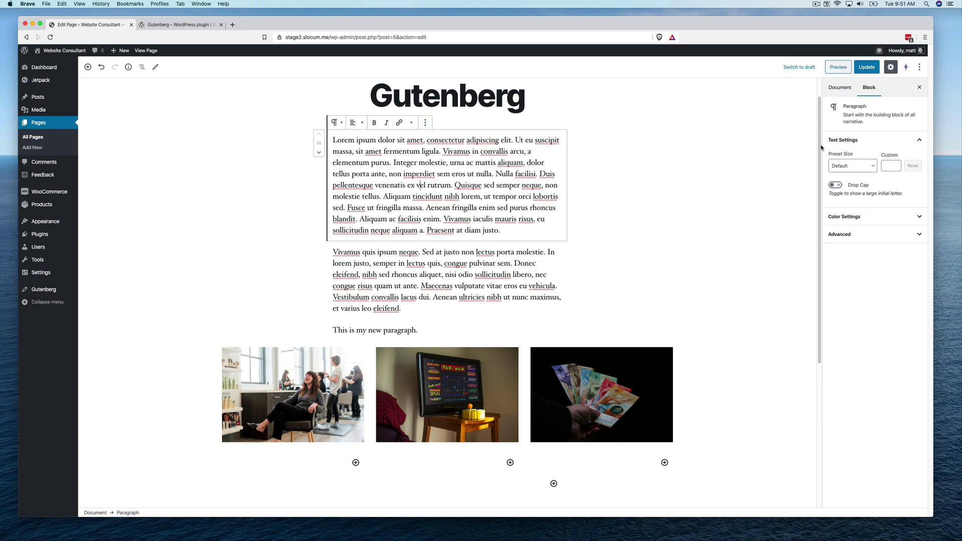
Step: Turn on Drop Cap and try Large and Larger sizes before settling on Regular
{"action": "left_click", "coordinate": [836, 185]}
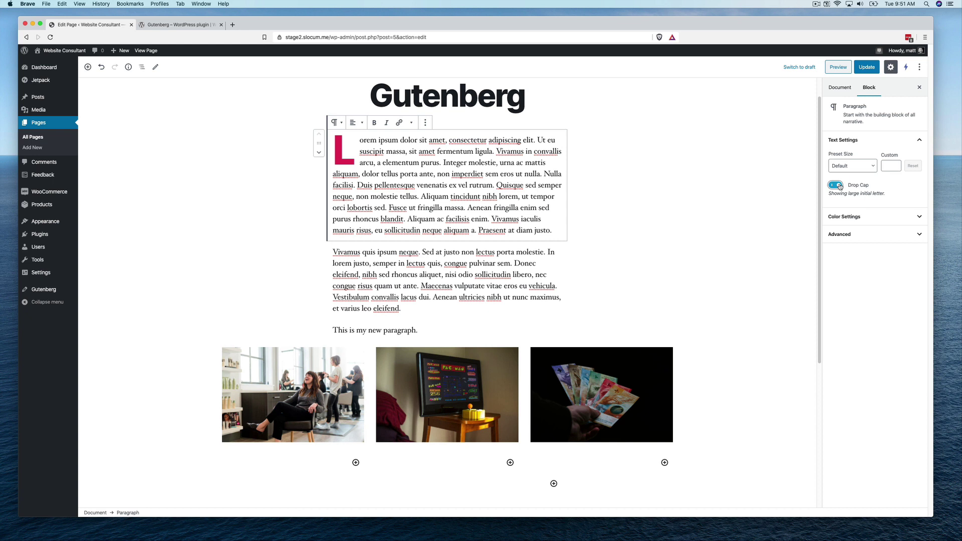
{"action": "left_click", "coordinate": [856, 170]}
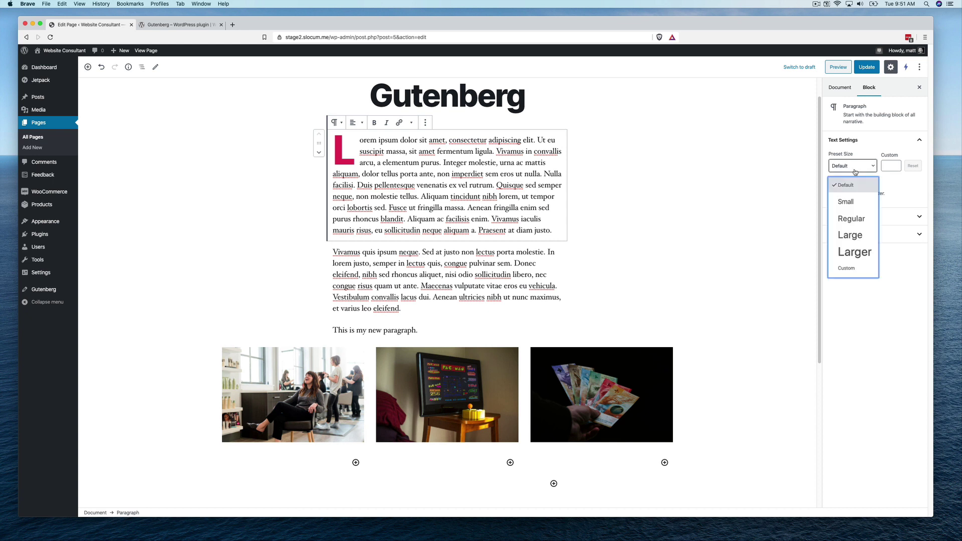
{"action": "left_click", "coordinate": [855, 219]}
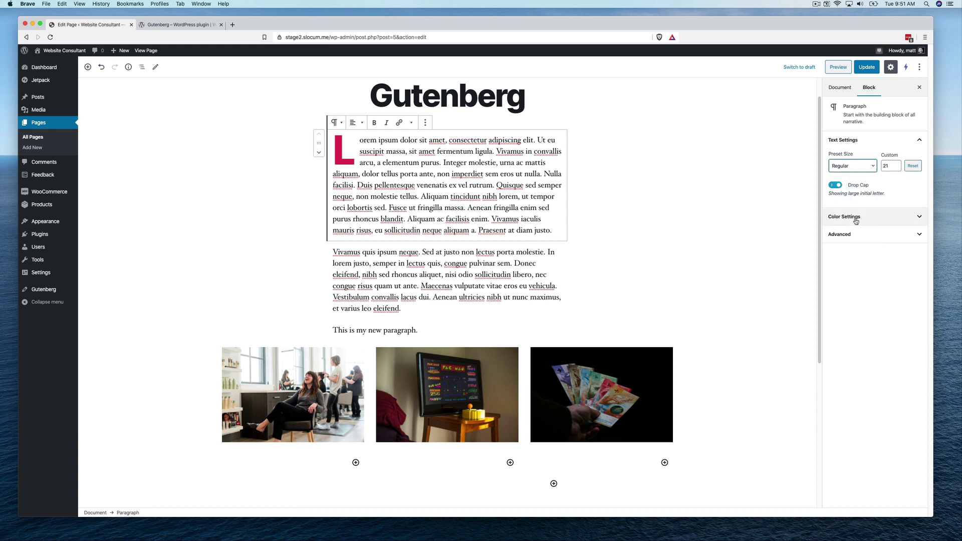
{"action": "left_click", "coordinate": [840, 171]}
{"action": "left_click", "coordinate": [847, 234]}
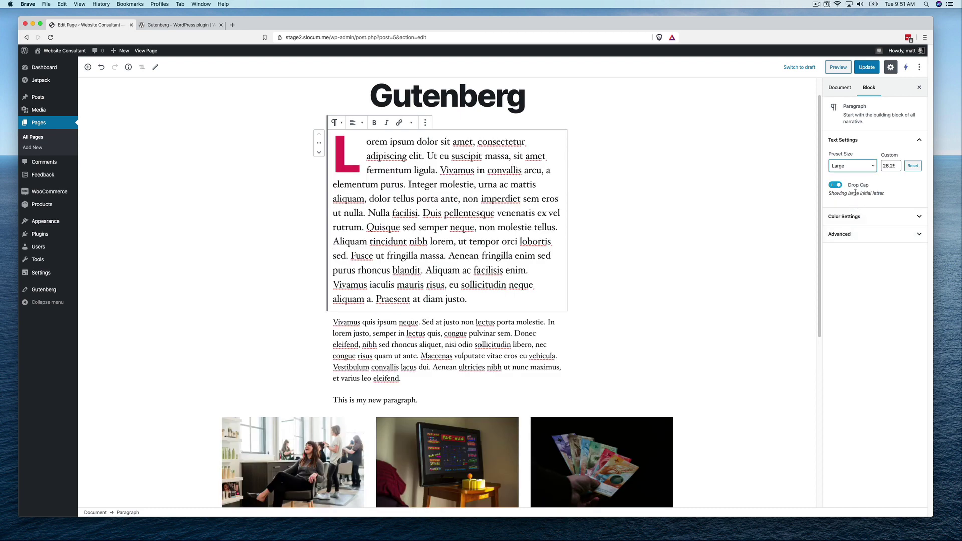
{"action": "left_click", "coordinate": [858, 170]}
{"action": "left_click", "coordinate": [857, 253]}
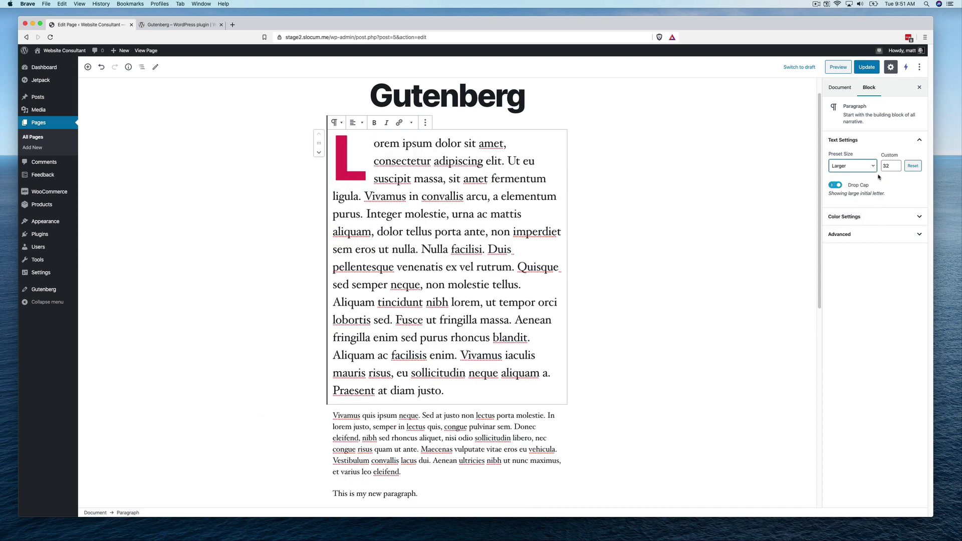
{"action": "left_click", "coordinate": [857, 168]}
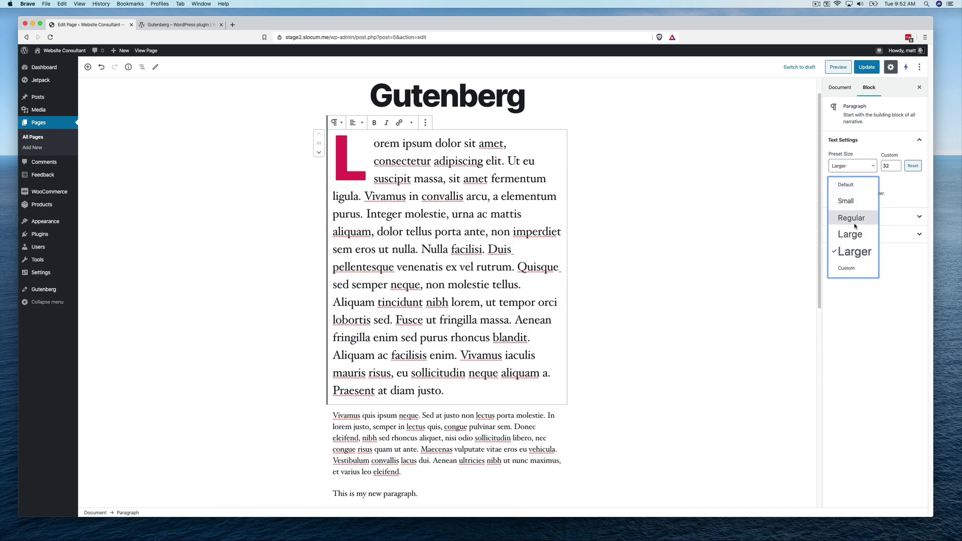
{"action": "left_click", "coordinate": [855, 220]}
Step: Try red text and a dark grey background, then clear both colours
{"action": "left_click", "coordinate": [858, 216]}
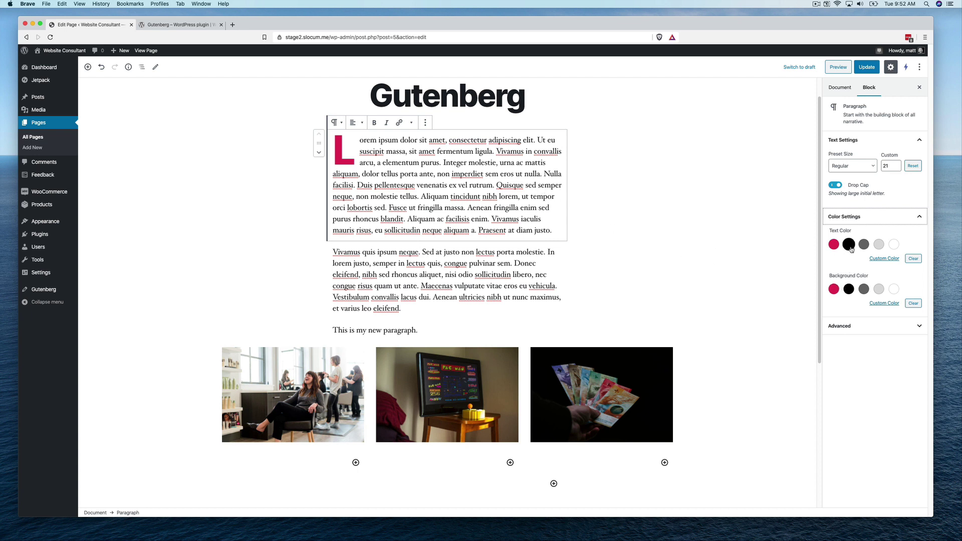
{"action": "left_click", "coordinate": [834, 244]}
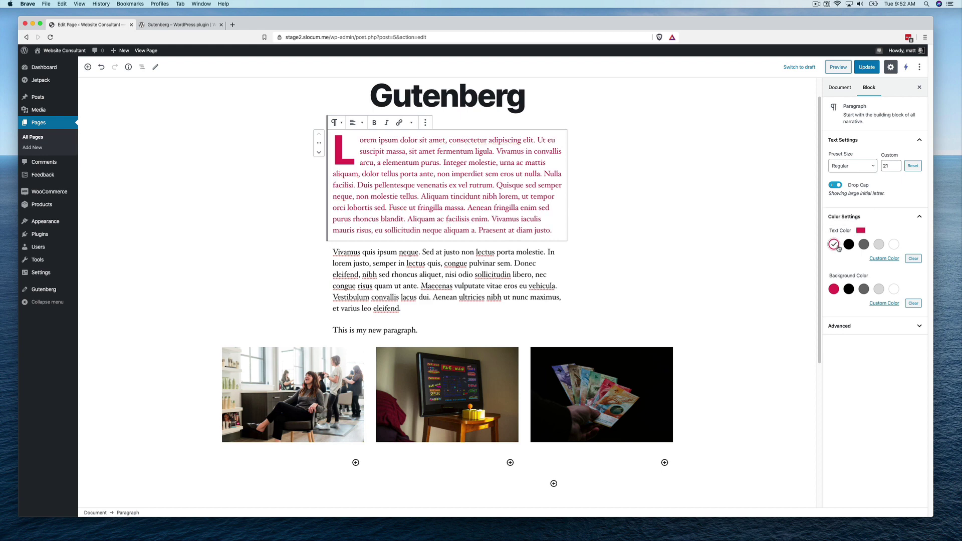
{"action": "left_click", "coordinate": [865, 291]}
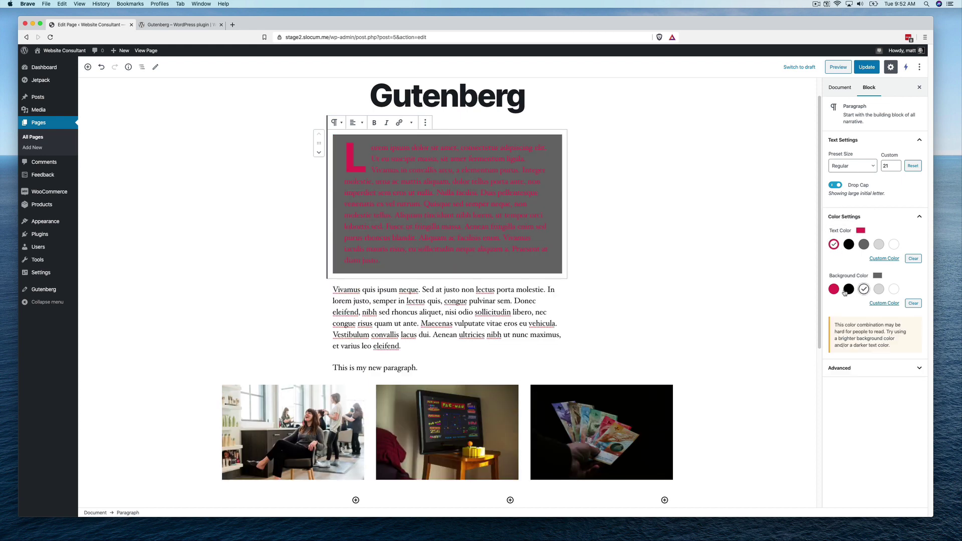
{"action": "left_click", "coordinate": [911, 304]}
{"action": "left_click", "coordinate": [914, 258]}
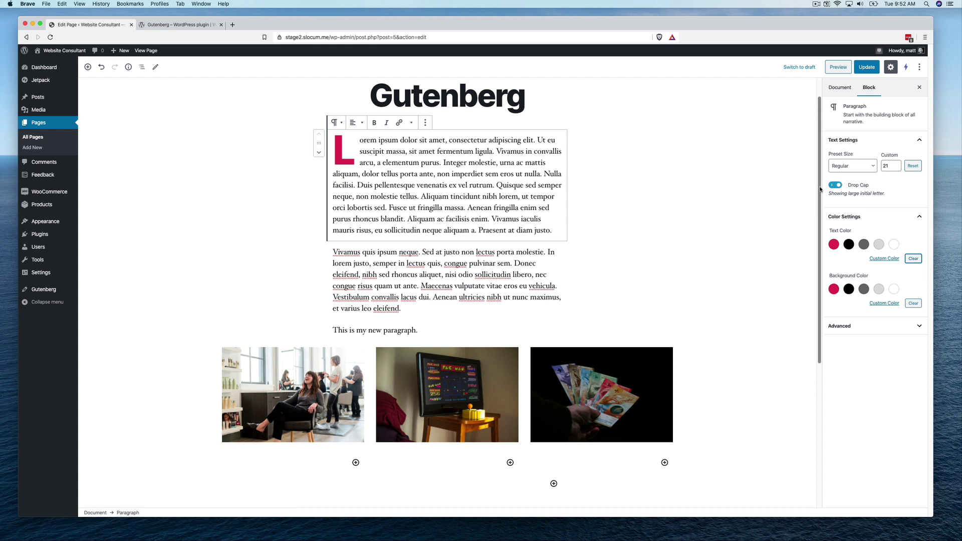
Step: Apply the Rounded style to the middle Pac-Man image from its Styles panel
{"action": "left_click", "coordinate": [470, 402]}
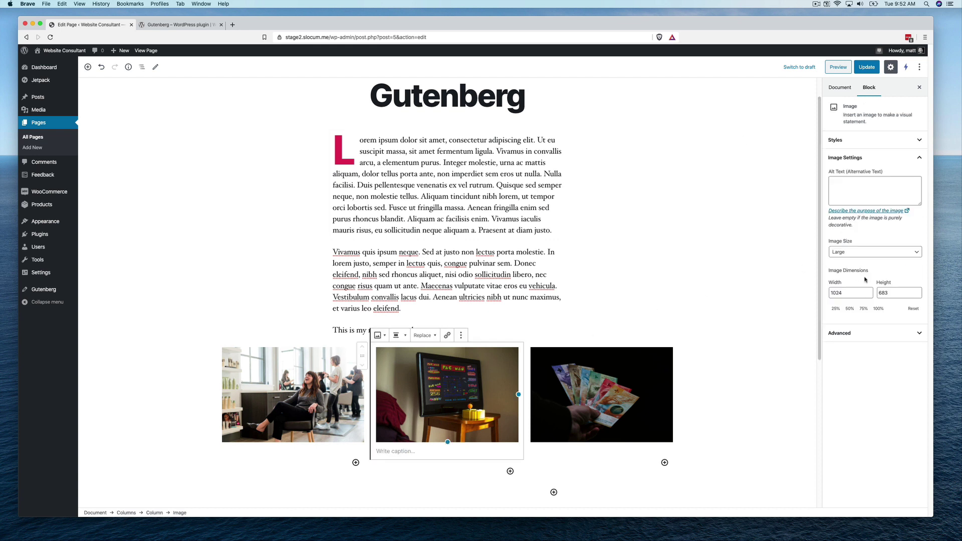
{"action": "left_click", "coordinate": [884, 140]}
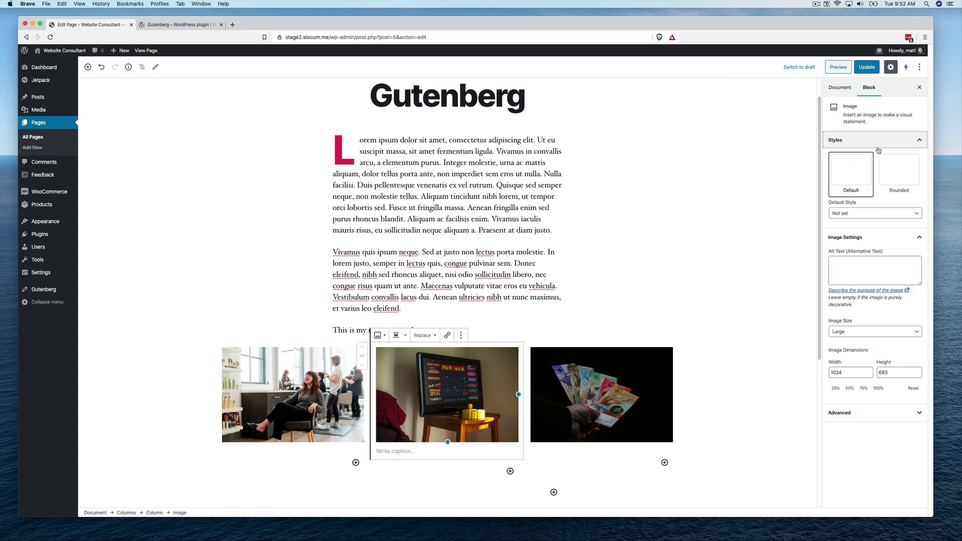
{"action": "left_click", "coordinate": [900, 179]}
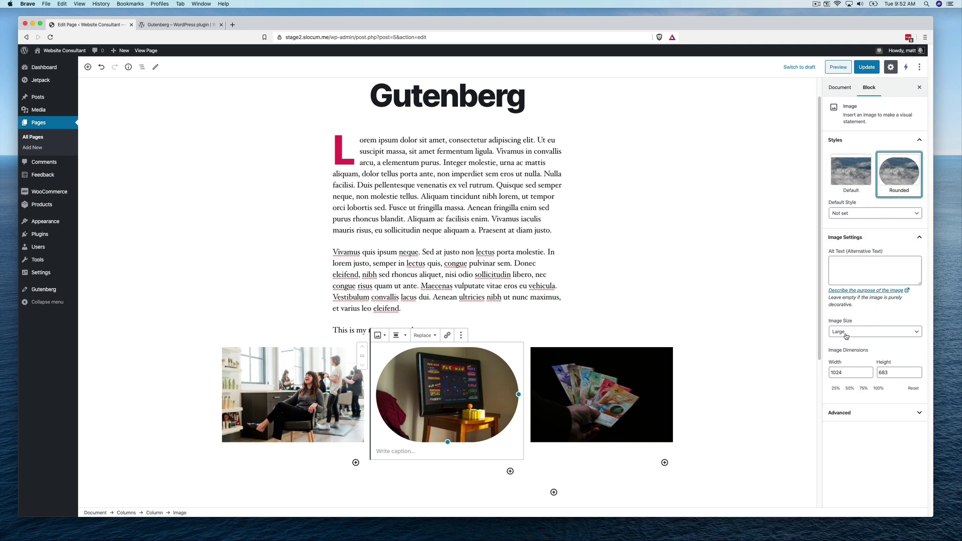
{"action": "scroll", "coordinate": [432, 360], "scroll_direction": "down", "scroll_amount": 2}
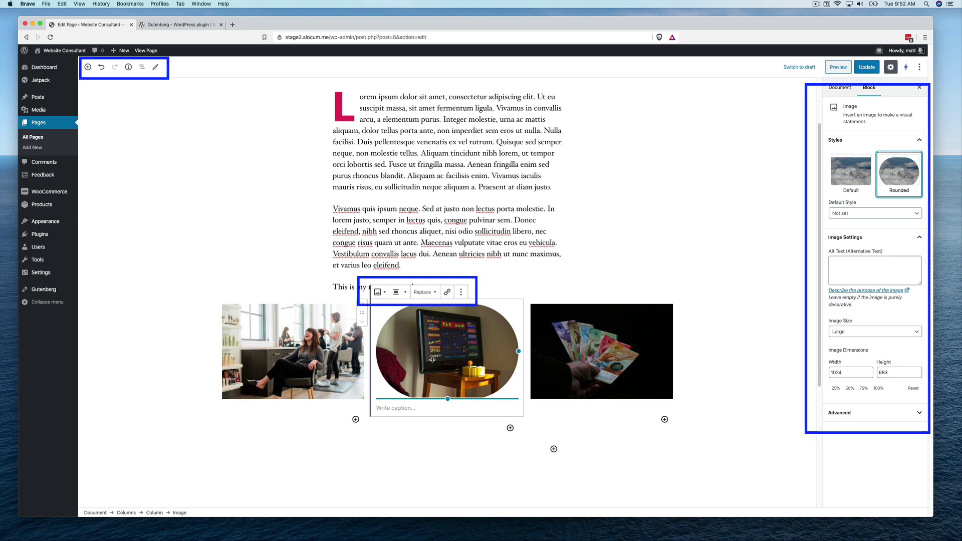
{"action": "left_click", "coordinate": [359, 187]}
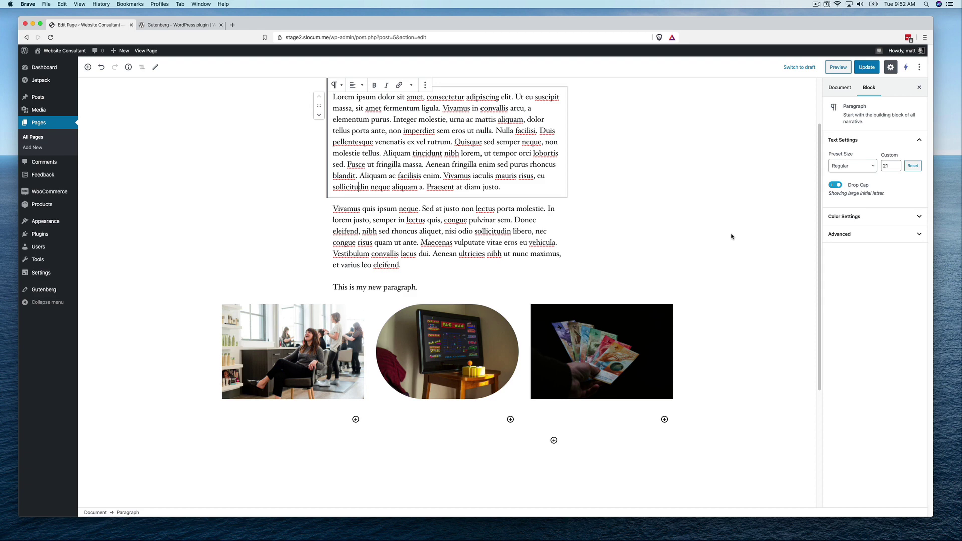
Step: Review the Block Manager from the ⋮ menu, then open the inserter below the first paragraph
{"action": "key", "text": "Down"}
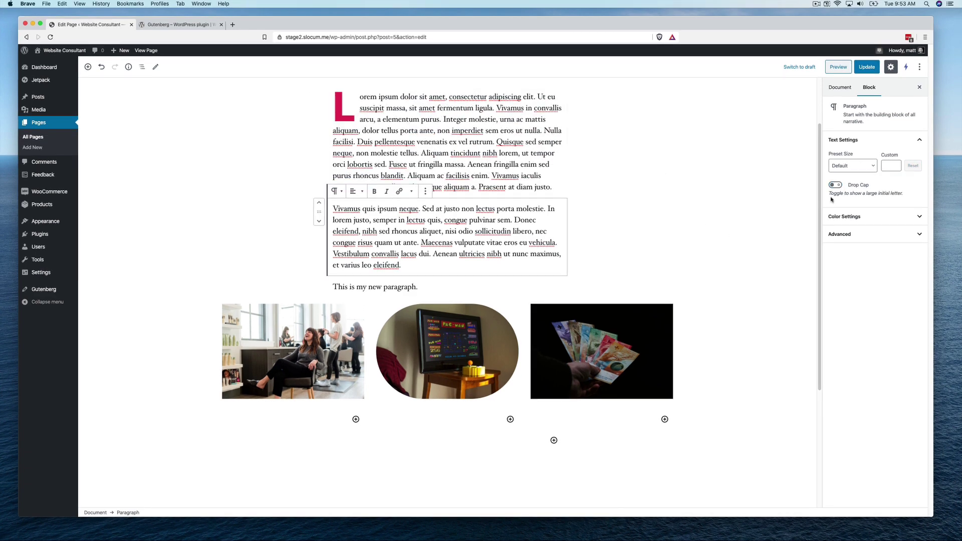
{"action": "left_click", "coordinate": [474, 449]}
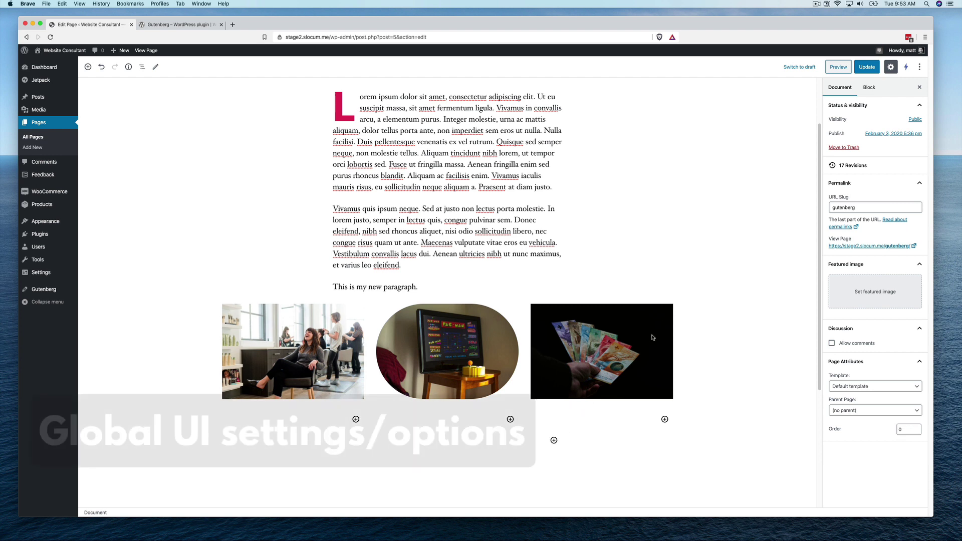
{"action": "left_click", "coordinate": [920, 67]}
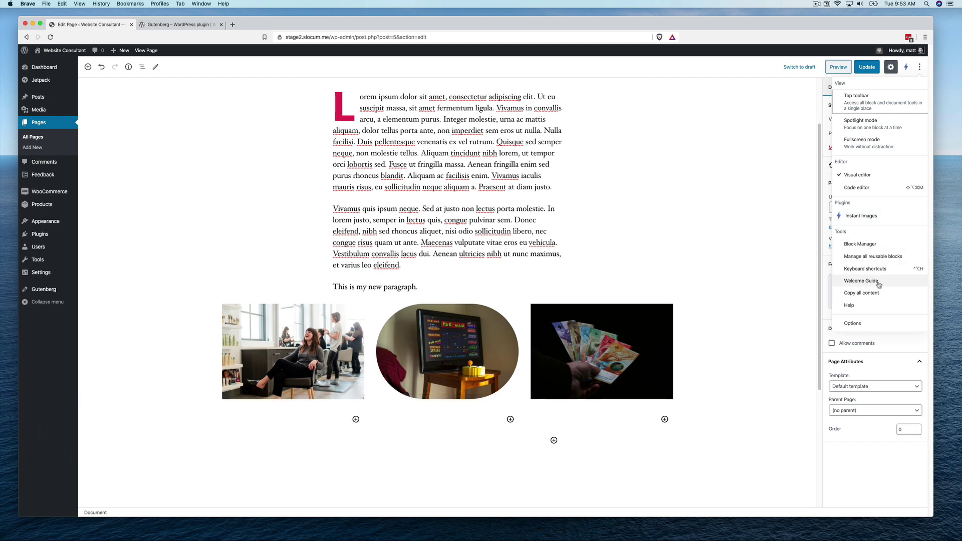
{"action": "left_click", "coordinate": [882, 250]}
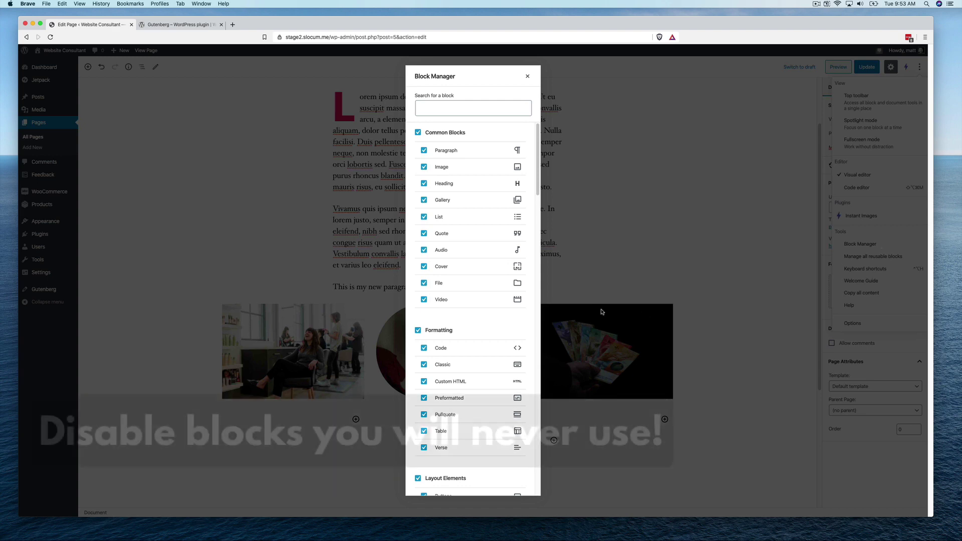
{"action": "scroll", "coordinate": [526, 238], "scroll_direction": "down", "scroll_amount": 15}
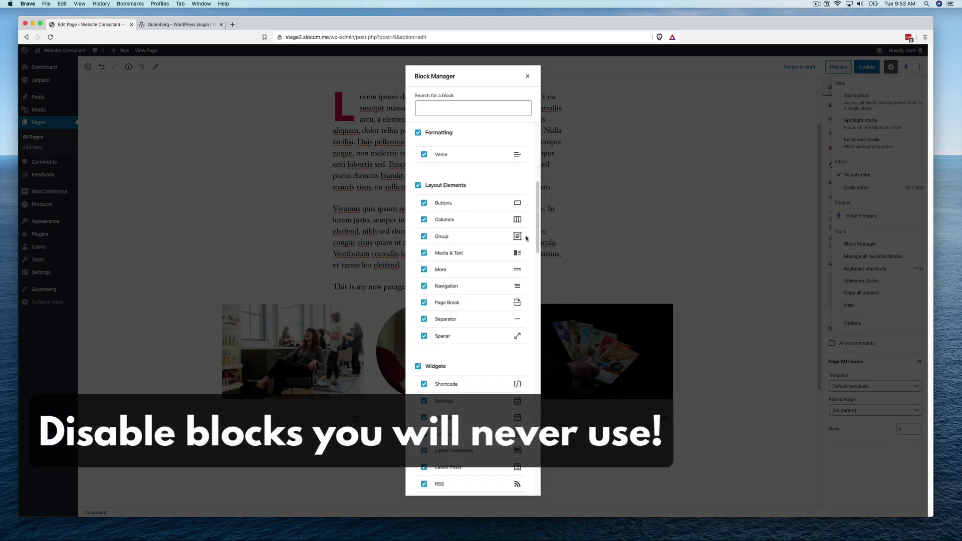
{"action": "scroll", "coordinate": [526, 238], "scroll_direction": "up", "scroll_amount": 8}
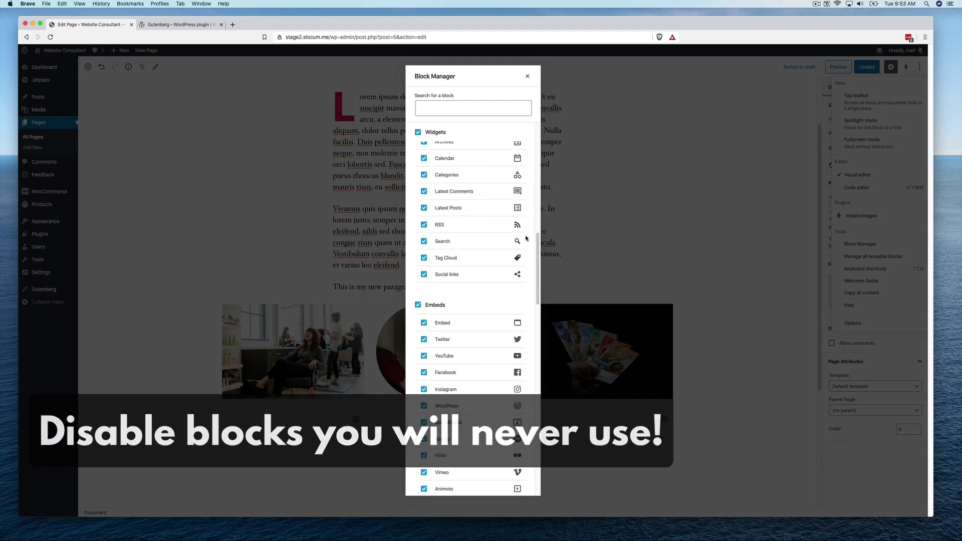
{"action": "left_click", "coordinate": [576, 211]}
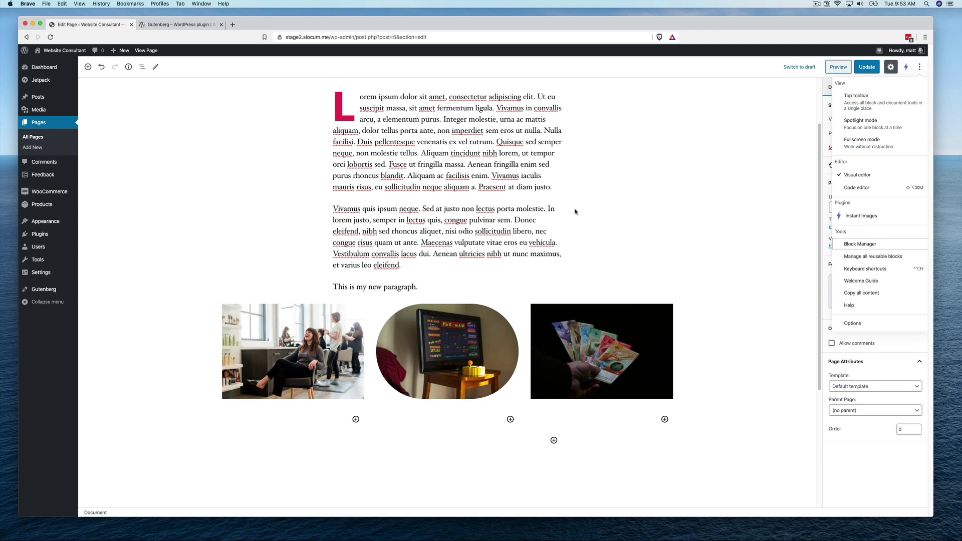
{"action": "left_click", "coordinate": [439, 198]}
Step: Expand the Embeds category, scroll through its embed blocks, then dismiss the inserter
{"action": "scroll", "coordinate": [459, 269], "scroll_direction": "down", "scroll_amount": 5}
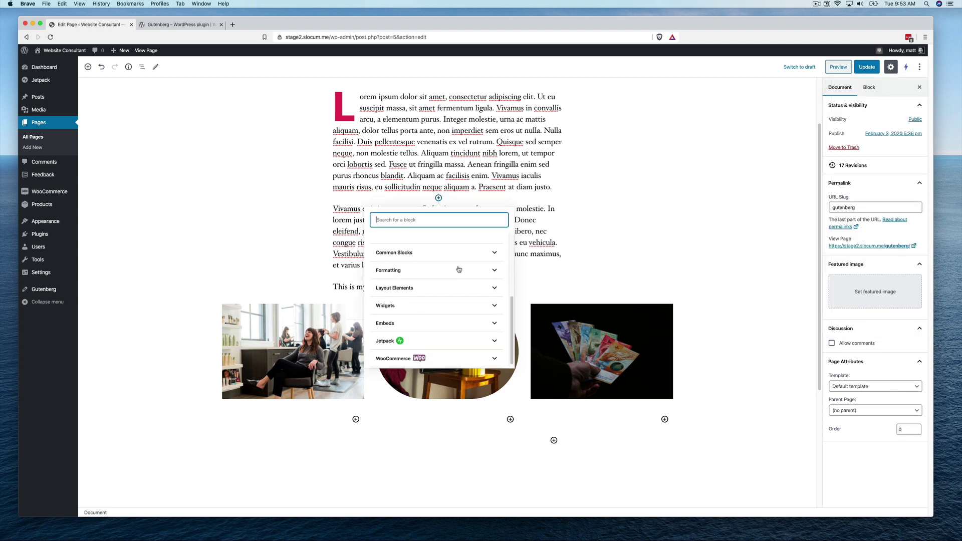
{"action": "scroll", "coordinate": [457, 280], "scroll_direction": "down", "scroll_amount": 1}
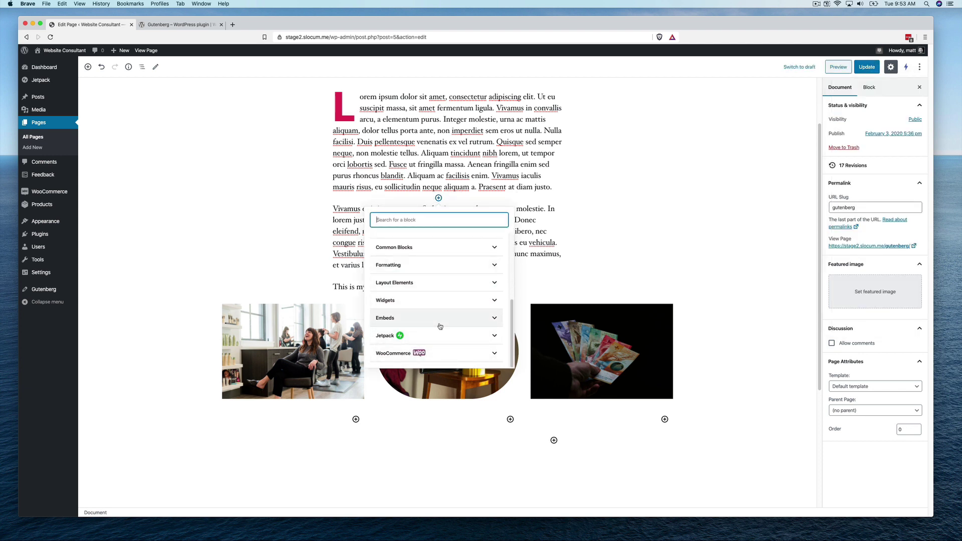
{"action": "left_click", "coordinate": [440, 319]}
{"action": "scroll", "coordinate": [461, 311], "scroll_direction": "down", "scroll_amount": 3}
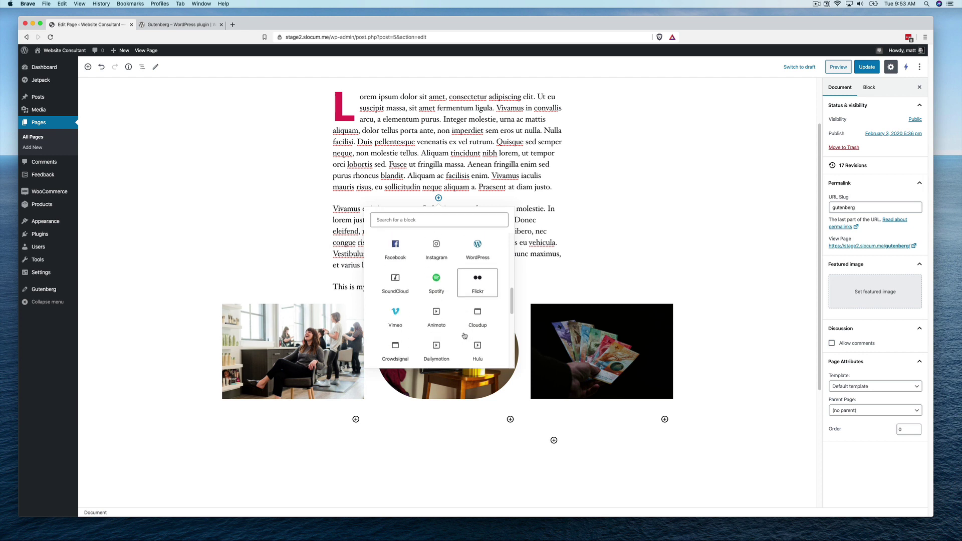
{"action": "scroll", "coordinate": [464, 336], "scroll_direction": "down", "scroll_amount": 3}
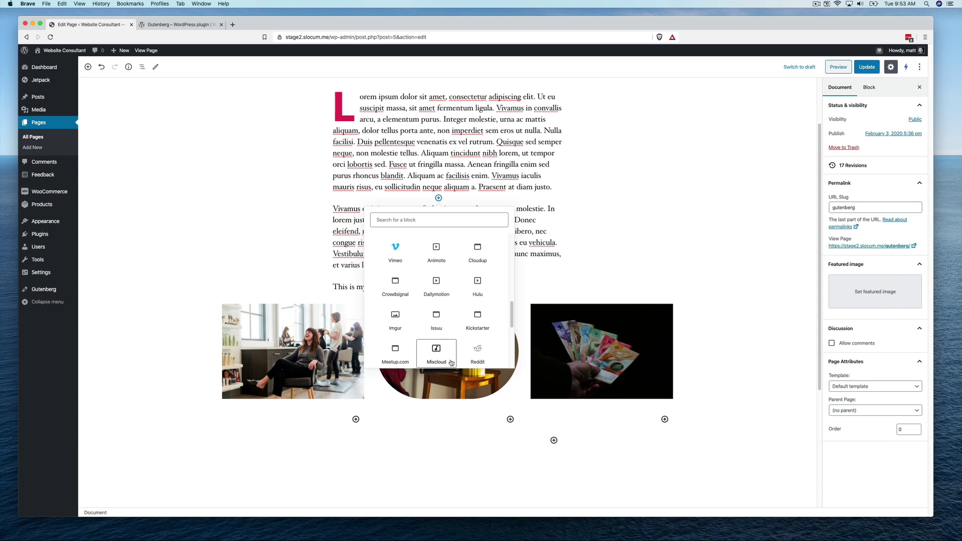
{"action": "left_click", "coordinate": [610, 223]}
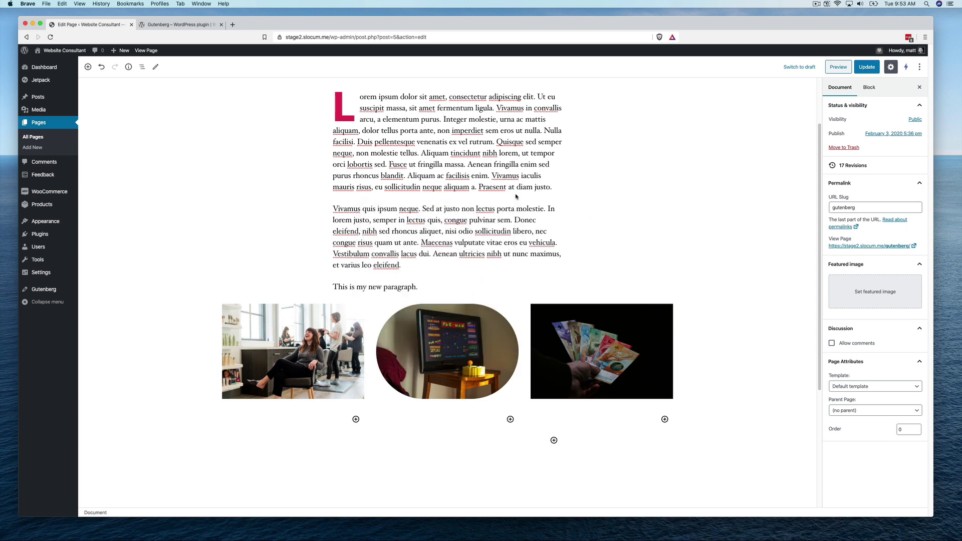
Step: In the Block Manager, disable all Embeds except Twitter, YouTube and Instagram
{"action": "left_click", "coordinate": [920, 66]}
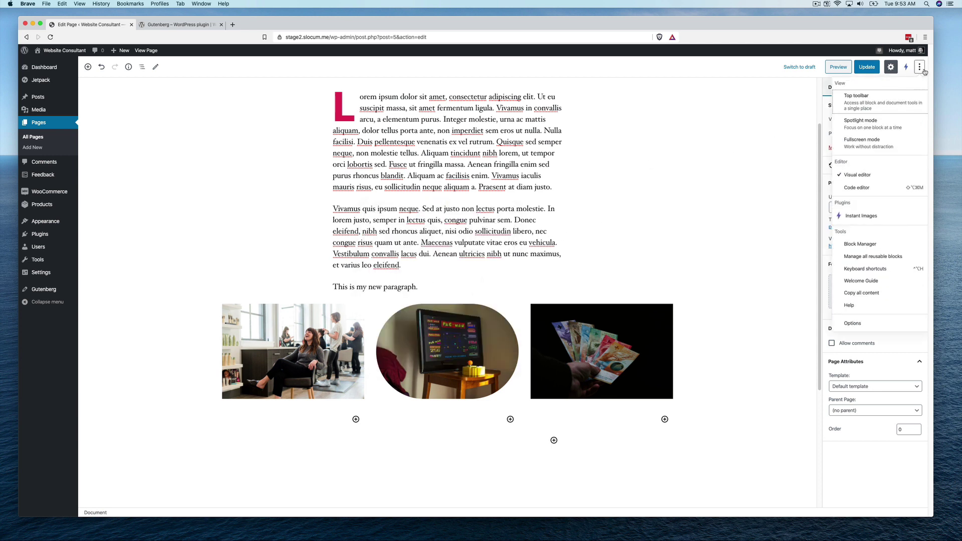
{"action": "left_click", "coordinate": [861, 244]}
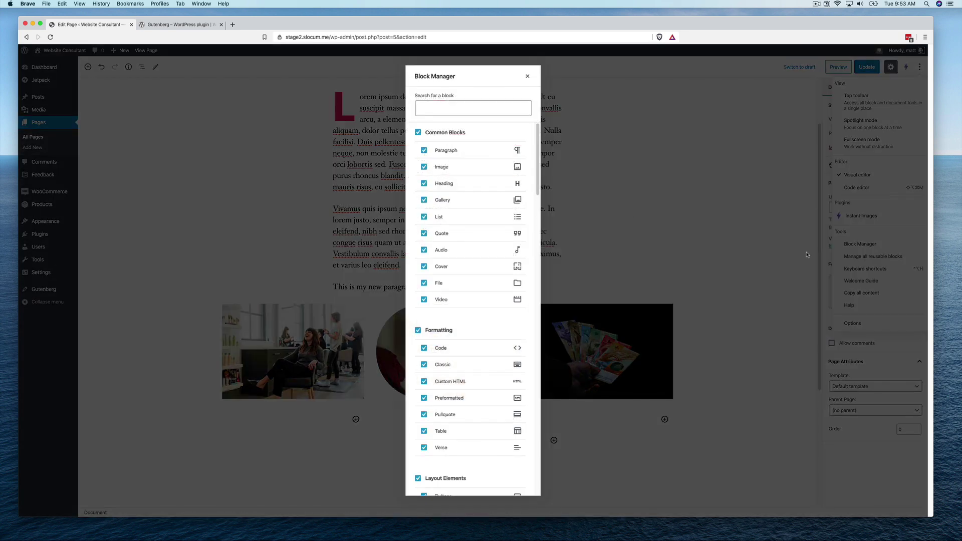
{"action": "scroll", "coordinate": [426, 258], "scroll_direction": "down", "scroll_amount": 15}
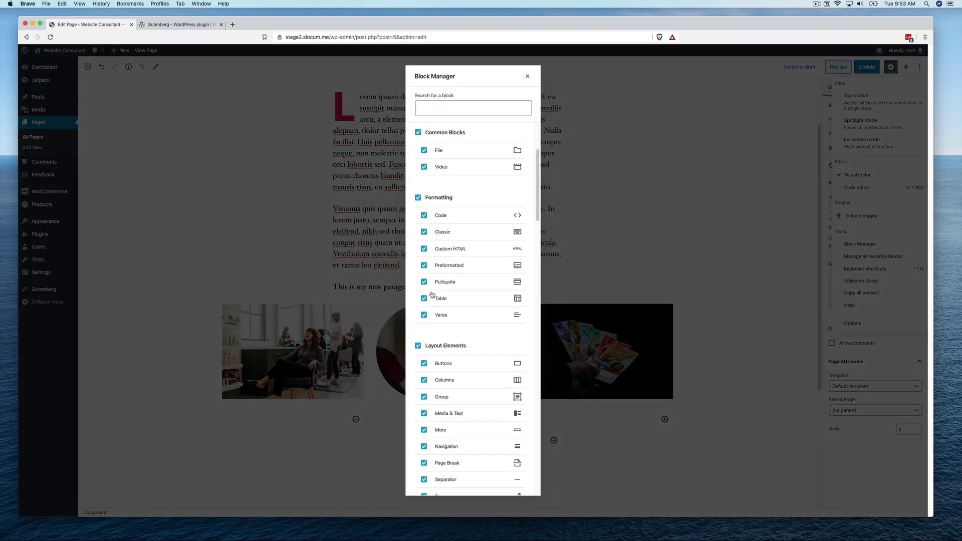
{"action": "scroll", "coordinate": [431, 293], "scroll_direction": "down", "scroll_amount": 5}
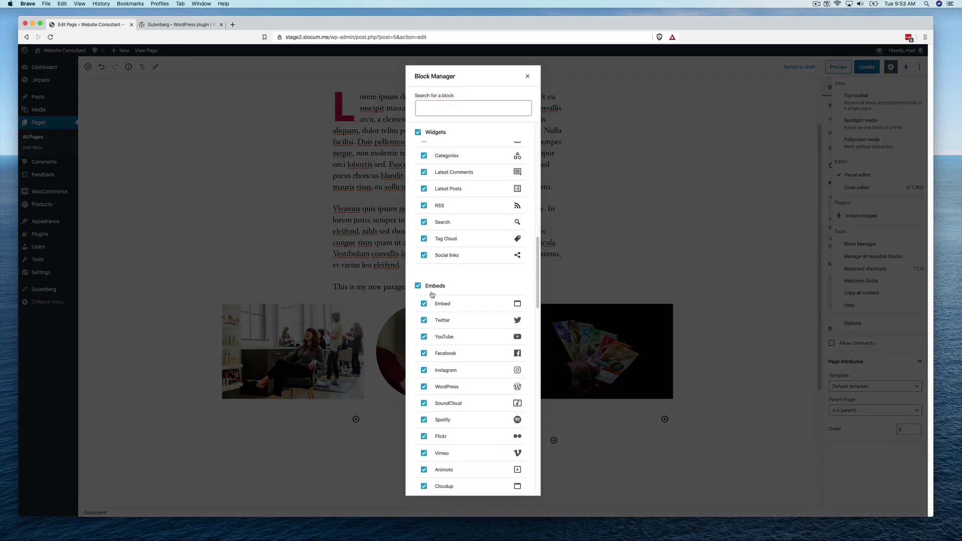
{"action": "left_click", "coordinate": [418, 268]}
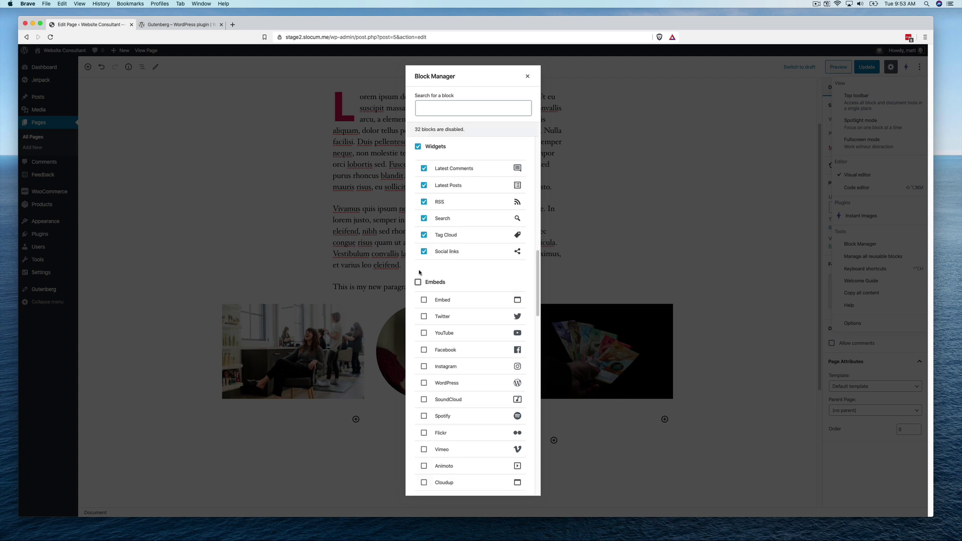
{"action": "scroll", "coordinate": [445, 301], "scroll_direction": "down", "scroll_amount": 3}
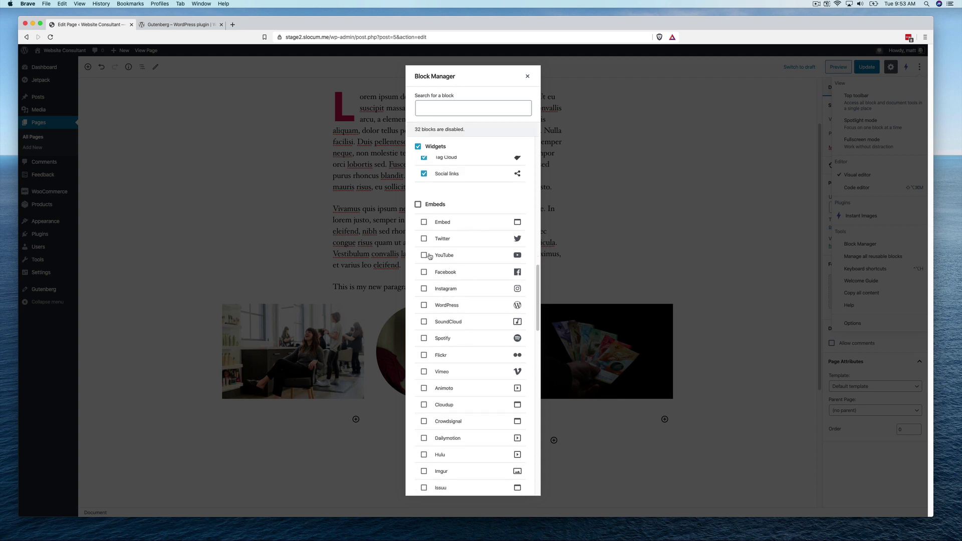
{"action": "left_click", "coordinate": [424, 239]}
{"action": "left_click", "coordinate": [424, 255]}
{"action": "left_click", "coordinate": [424, 289]}
Step: Disable all Jetpack blocks except Business Hours
{"action": "scroll", "coordinate": [490, 286], "scroll_direction": "down", "scroll_amount": 15}
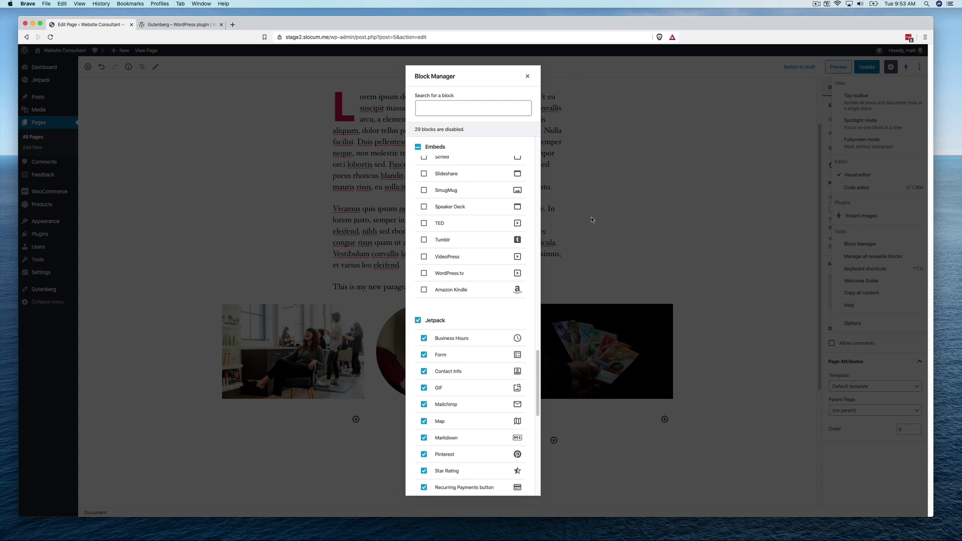
{"action": "scroll", "coordinate": [466, 350], "scroll_direction": "down", "scroll_amount": 5}
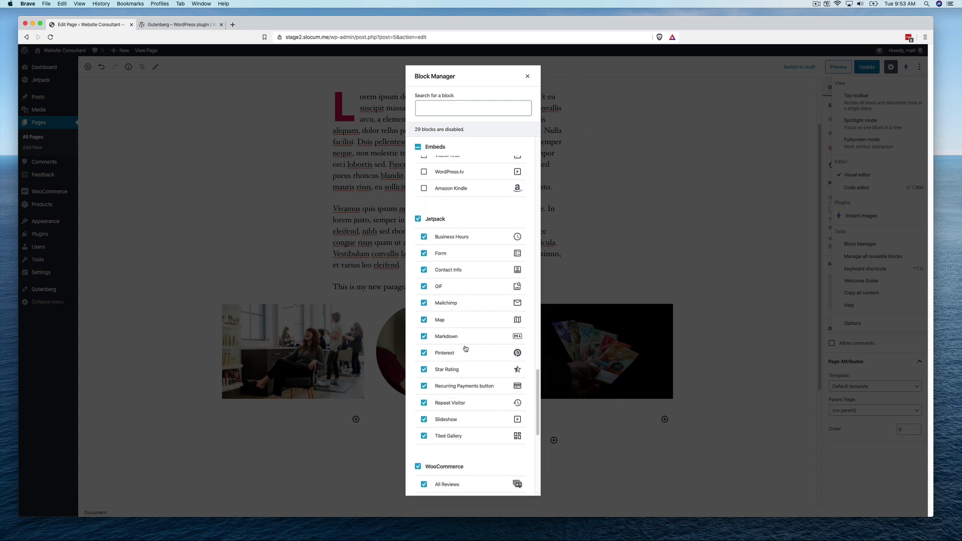
{"action": "left_click", "coordinate": [418, 205]}
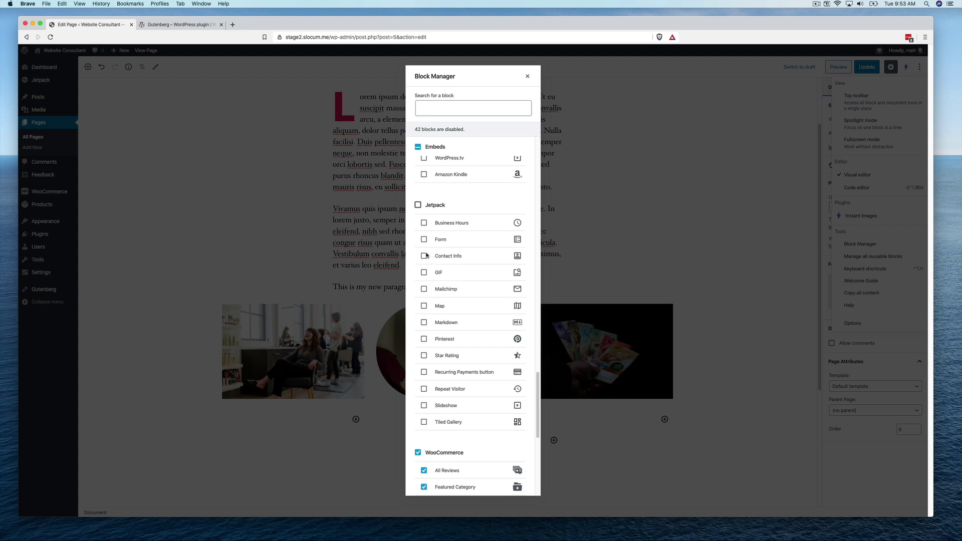
{"action": "left_click", "coordinate": [425, 223]}
{"action": "scroll", "coordinate": [495, 196], "scroll_direction": "up", "scroll_amount": 5}
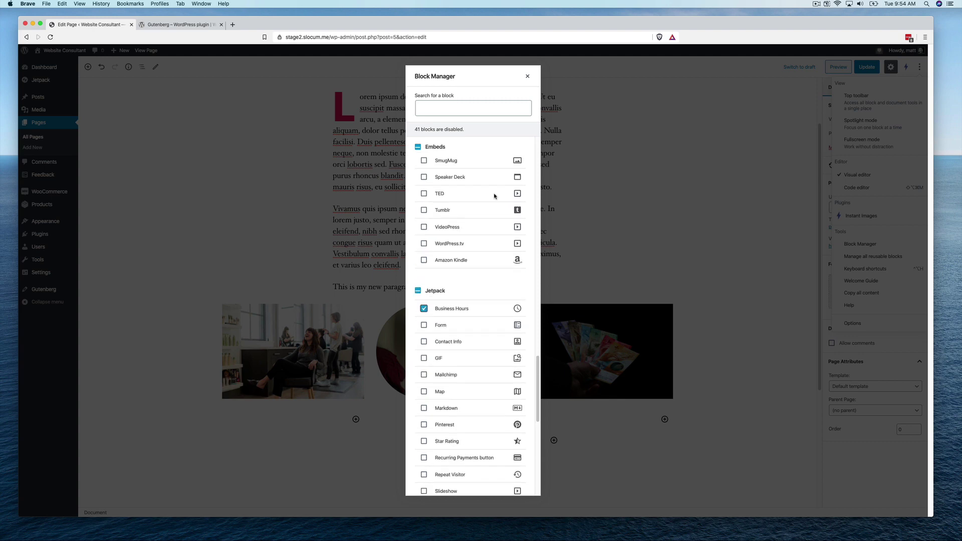
Step: Close the Block Manager and open the inserter below the first paragraph
{"action": "left_click", "coordinate": [527, 76]}
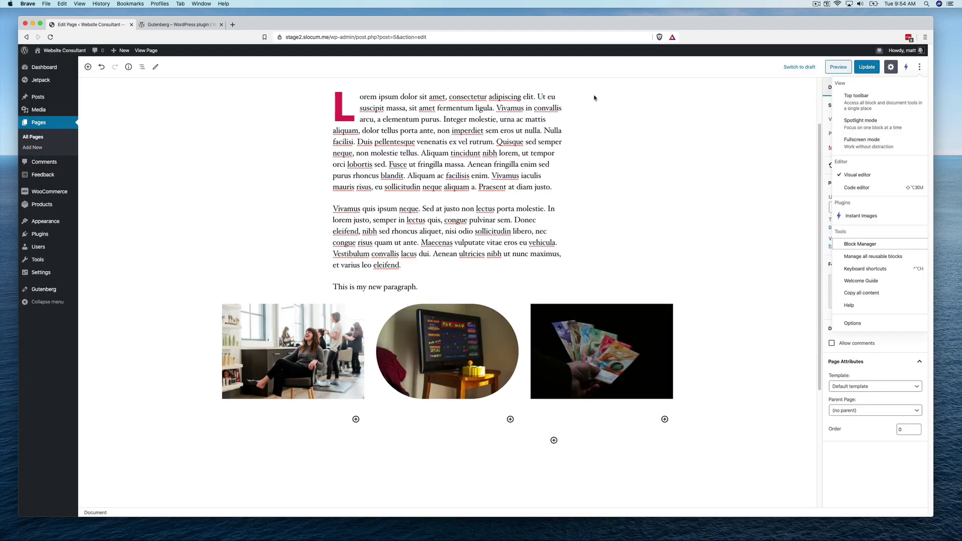
{"action": "left_click", "coordinate": [463, 224]}
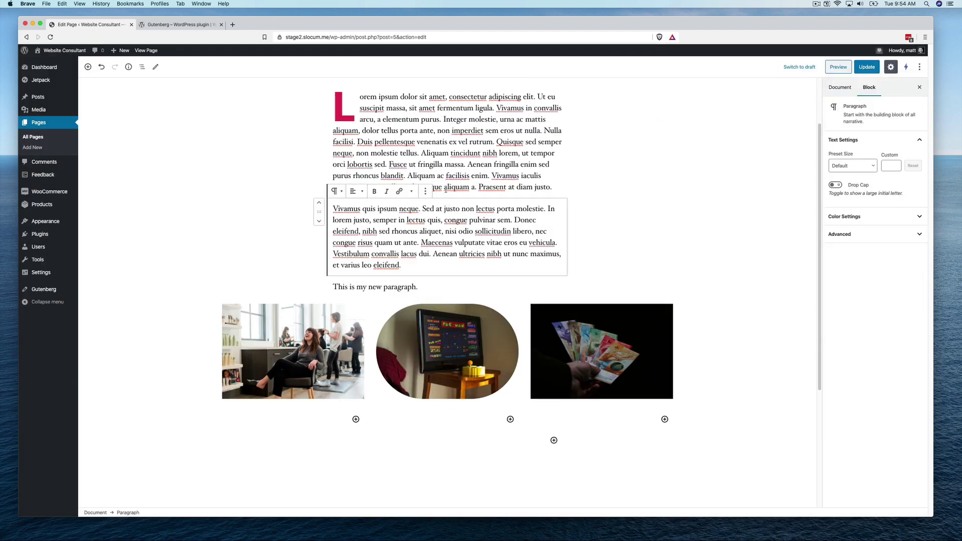
{"action": "left_click", "coordinate": [446, 189]}
{"action": "left_click", "coordinate": [439, 198]}
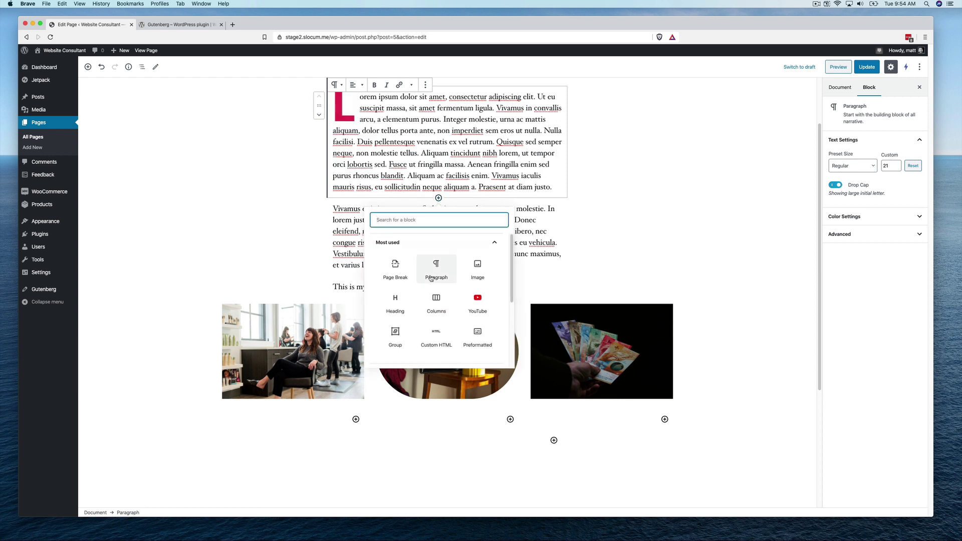
Step: Check the remaining Embeds and Jetpack blocks, then collapse Embeds and expand Widgets
{"action": "scroll", "coordinate": [431, 278], "scroll_direction": "down", "scroll_amount": 10}
{"action": "left_click", "coordinate": [422, 317]}
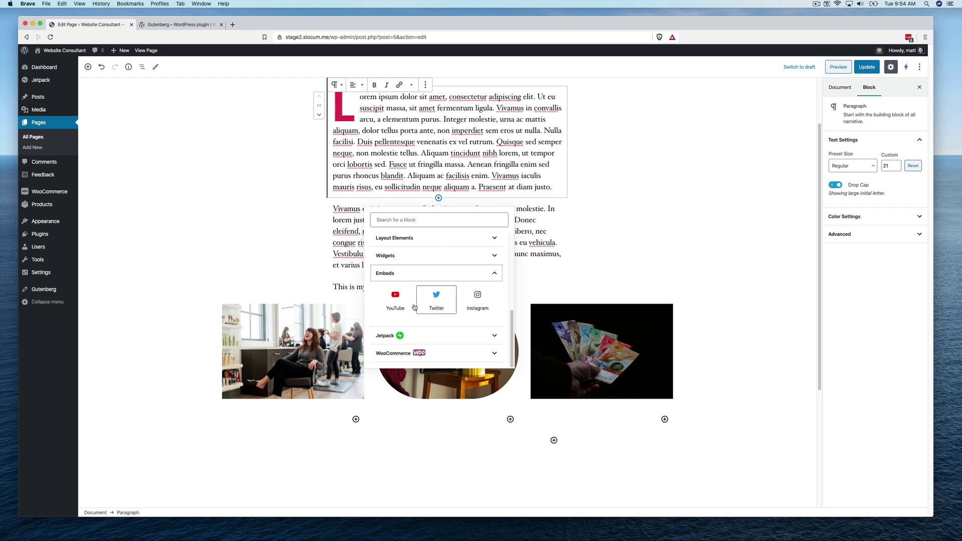
{"action": "left_click", "coordinate": [414, 336]}
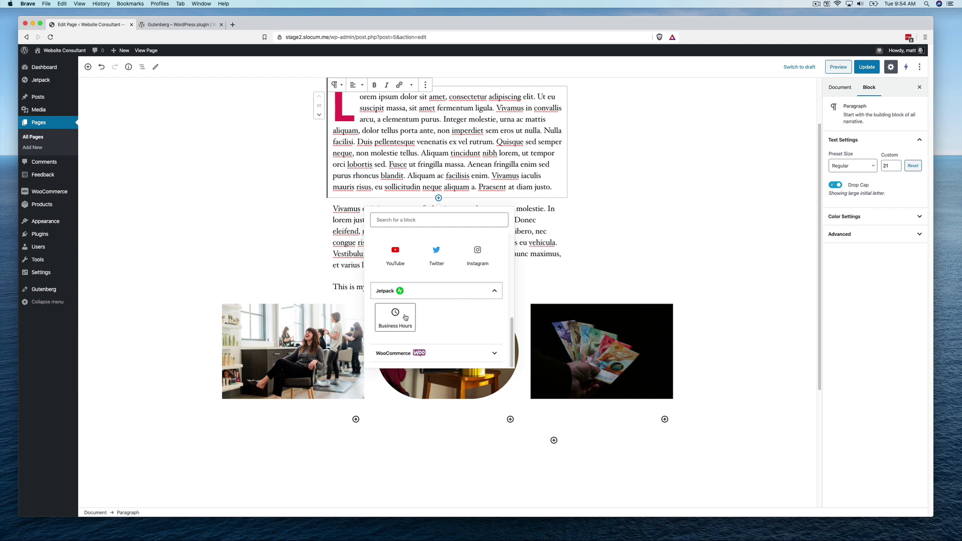
{"action": "scroll", "coordinate": [439, 284], "scroll_direction": "up", "scroll_amount": 3}
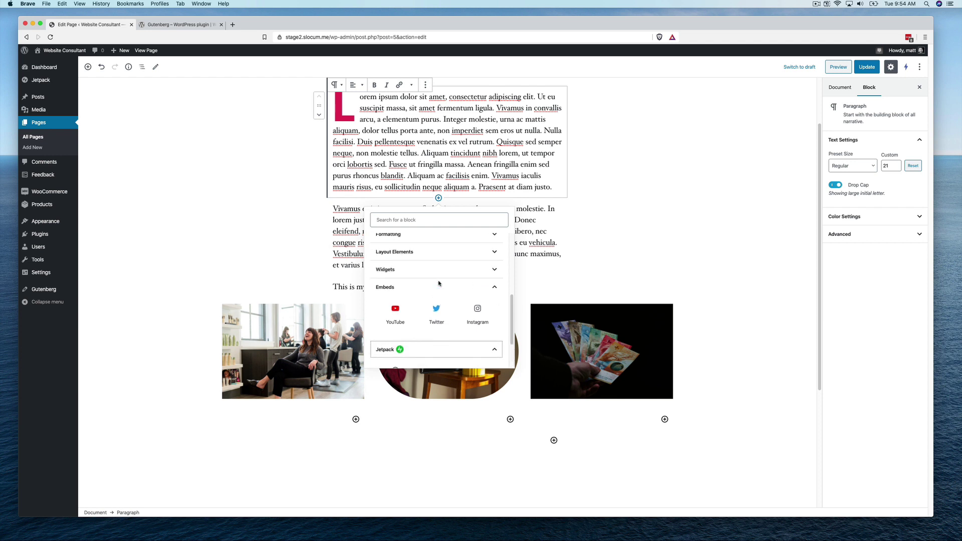
{"action": "left_click", "coordinate": [438, 284]}
{"action": "left_click", "coordinate": [396, 330]}
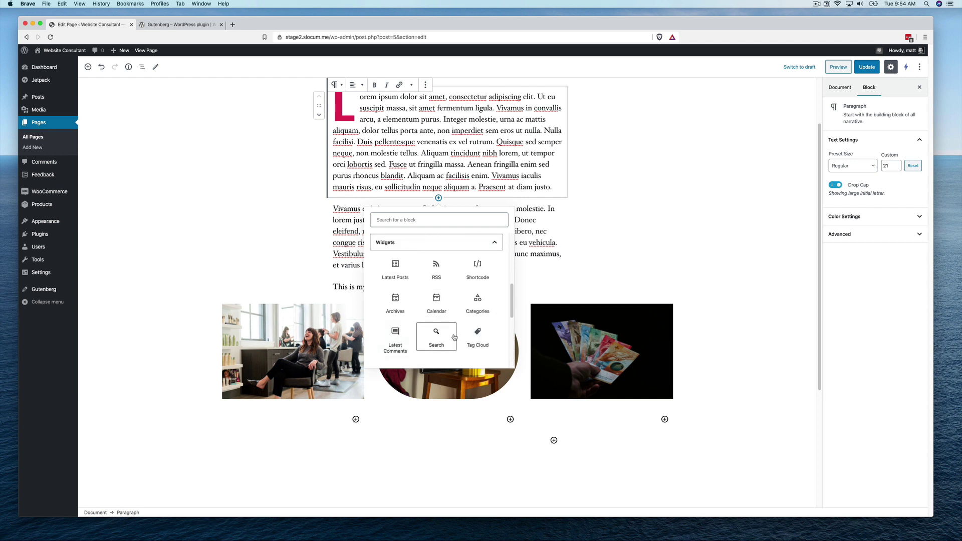
{"action": "scroll", "coordinate": [455, 337], "scroll_direction": "up", "scroll_amount": 5}
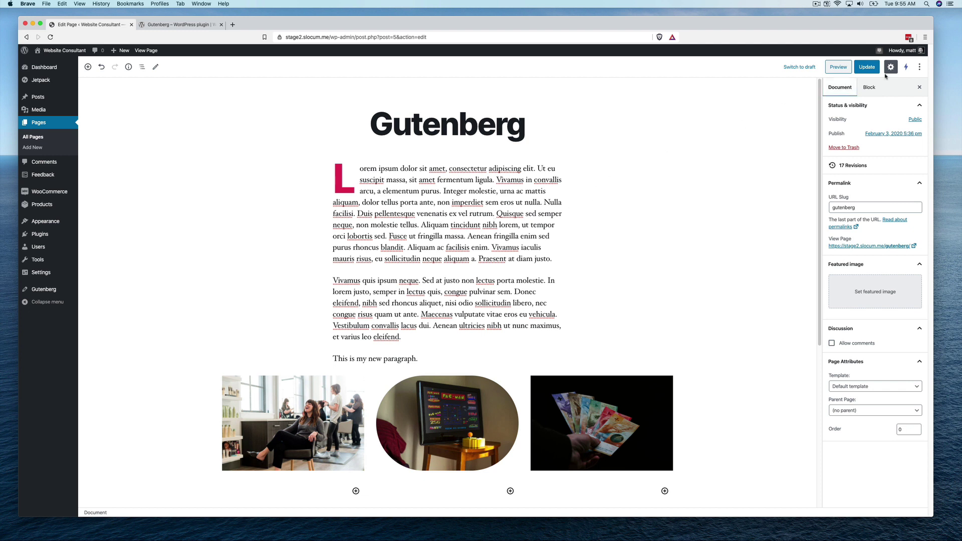
Step: Switch between the Lorem ipsum and Vivamus paragraphs to review the drop-cap setting
{"action": "left_click", "coordinate": [919, 67]}
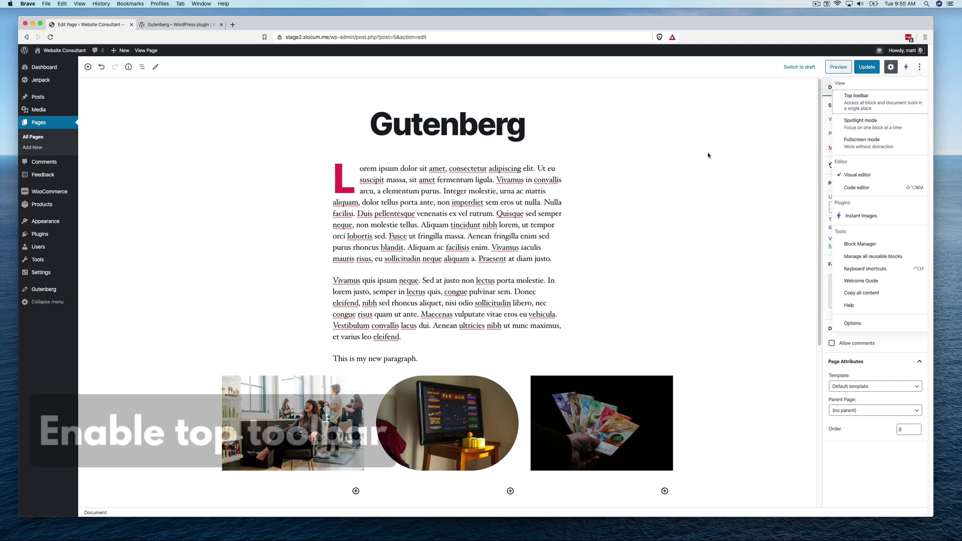
{"action": "left_click", "coordinate": [432, 275]}
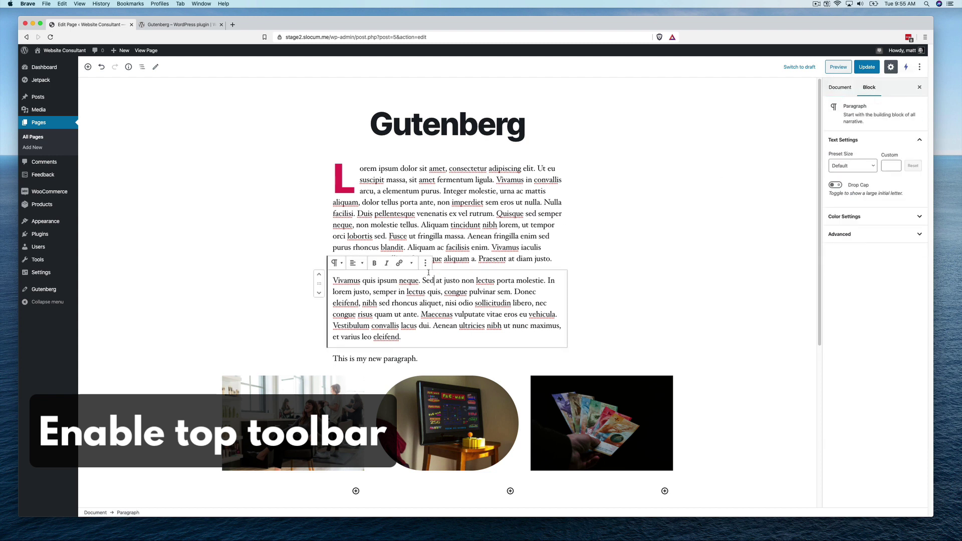
{"action": "left_click", "coordinate": [422, 236]}
{"action": "left_click", "coordinate": [401, 284]}
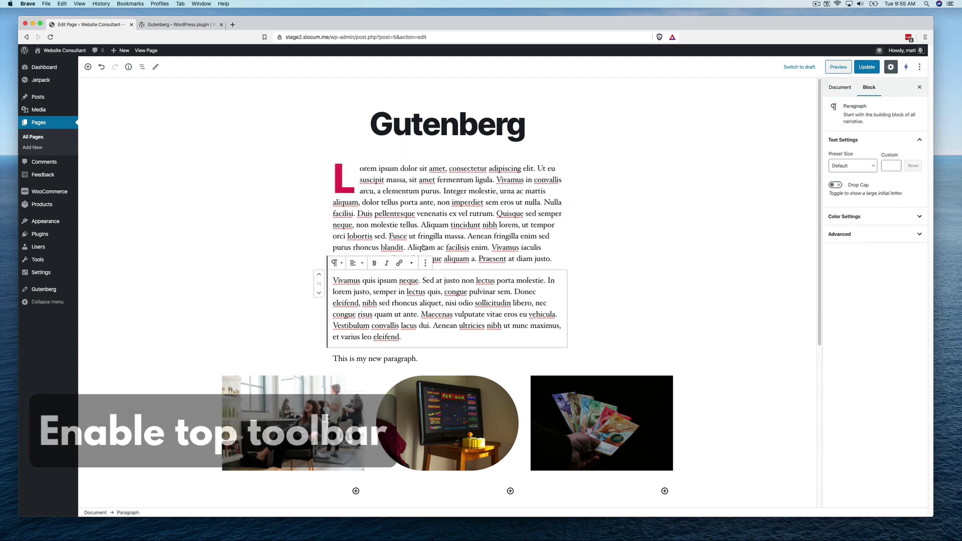
{"action": "left_click", "coordinate": [430, 221]}
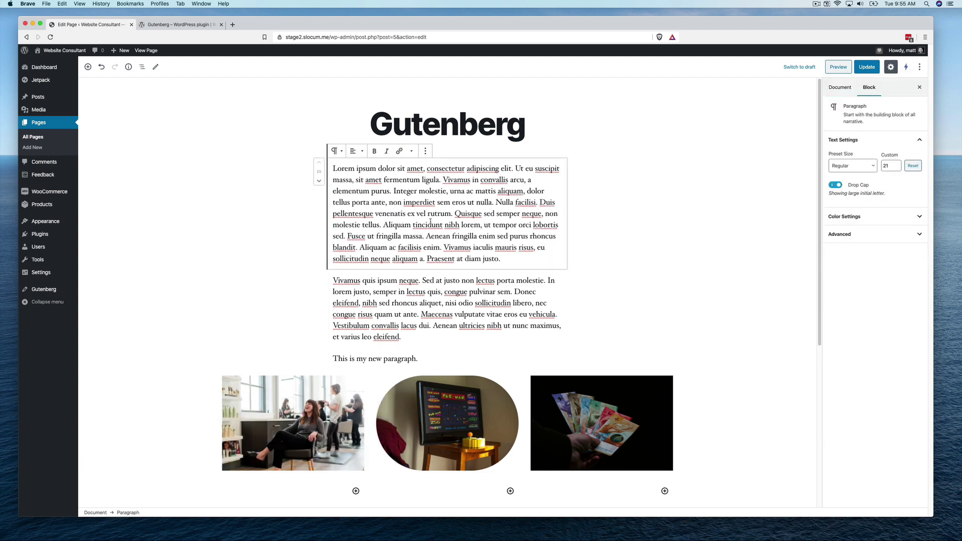
{"action": "left_click", "coordinate": [391, 290]}
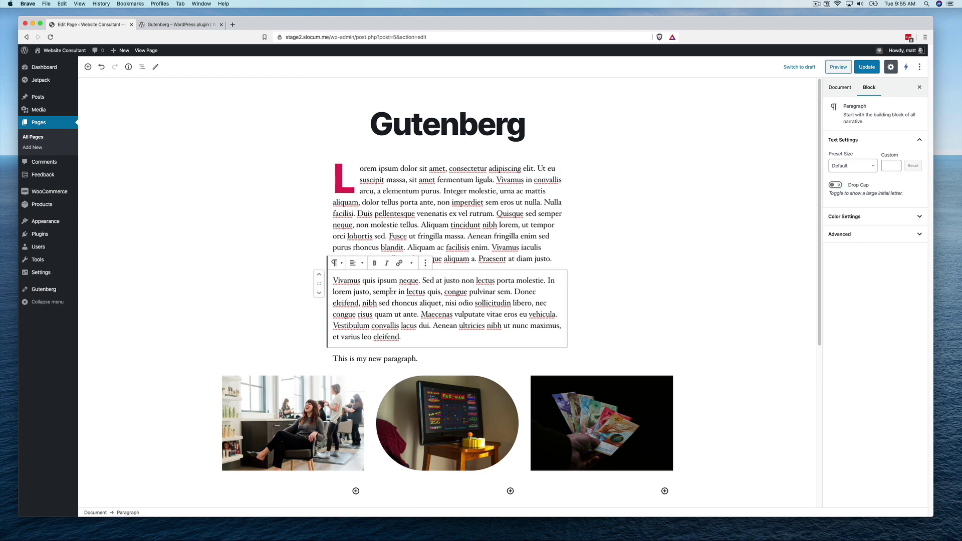
{"action": "left_click", "coordinate": [433, 224]}
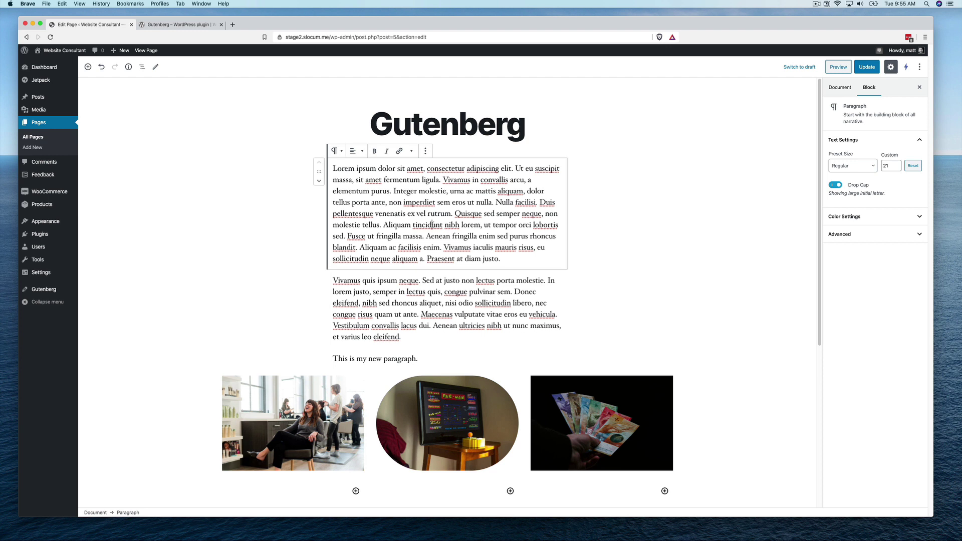
{"action": "left_click", "coordinate": [426, 274]}
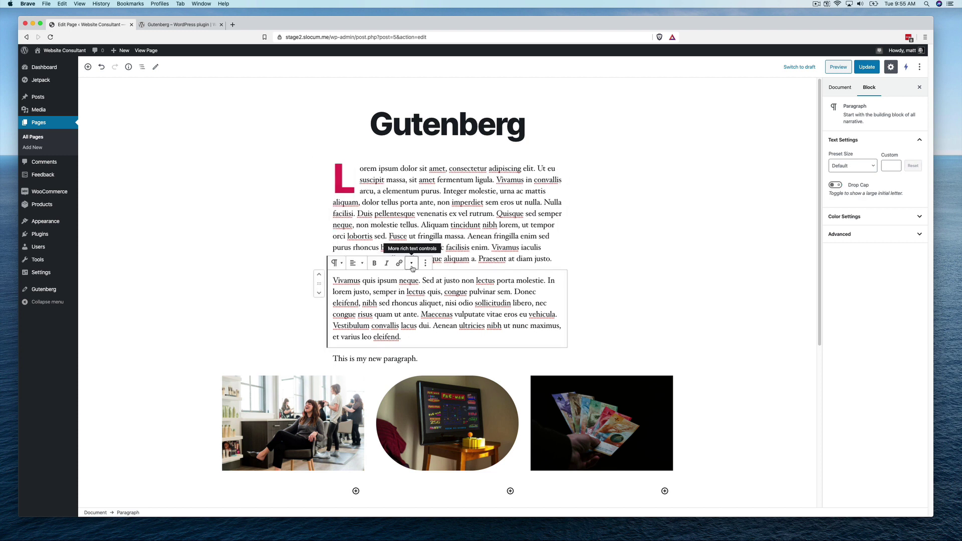
Step: Enable Top toolbar under View in the More tools & options menu
{"action": "left_click", "coordinate": [920, 67]}
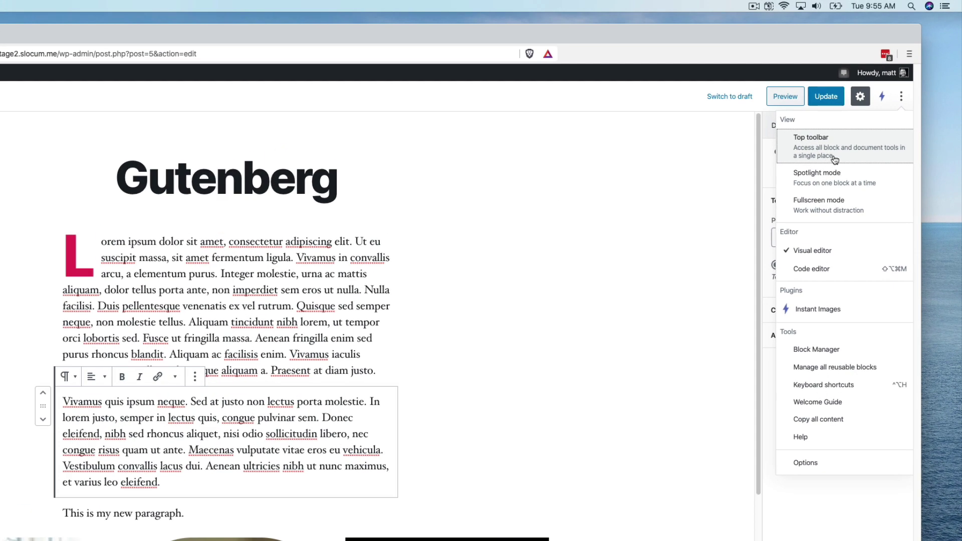
{"action": "left_click", "coordinate": [835, 159]}
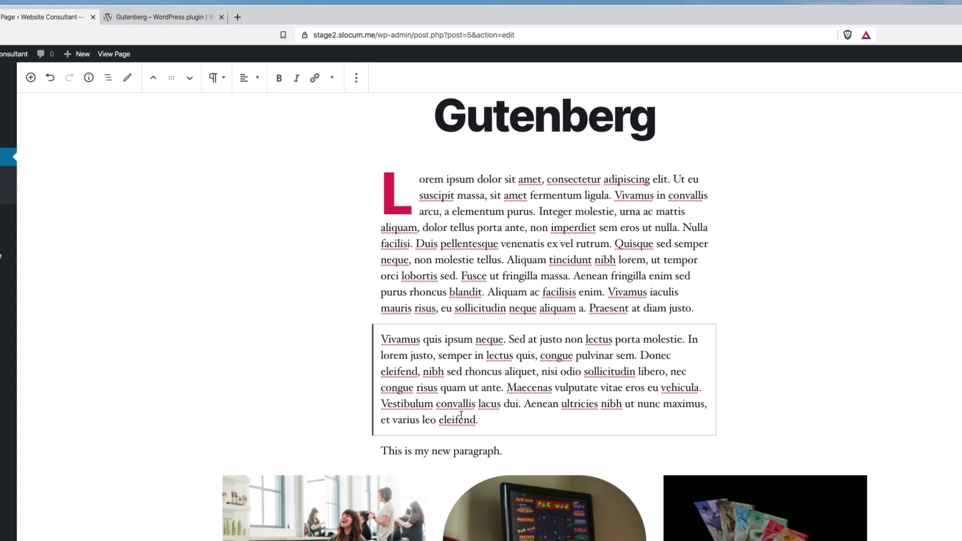
{"action": "left_click", "coordinate": [487, 321]}
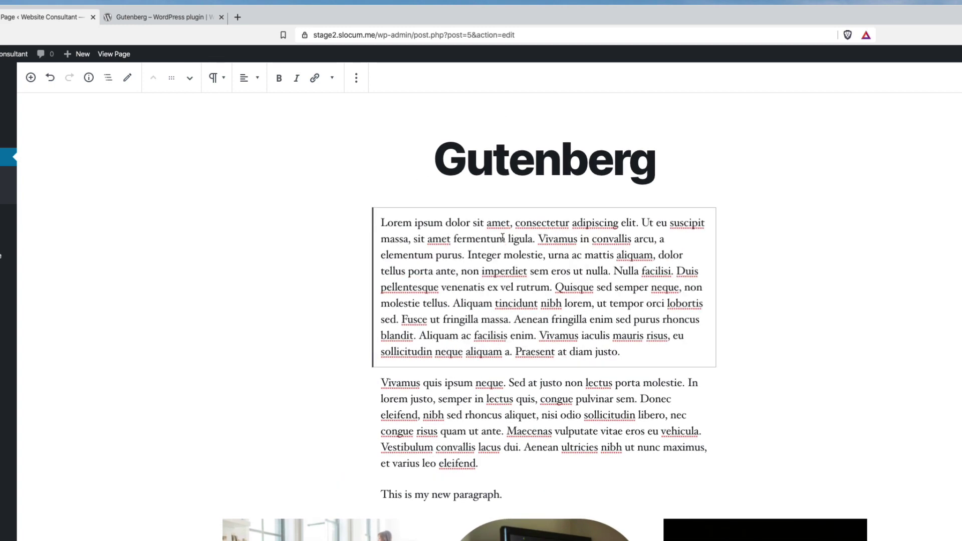
{"action": "left_click", "coordinate": [666, 537]}
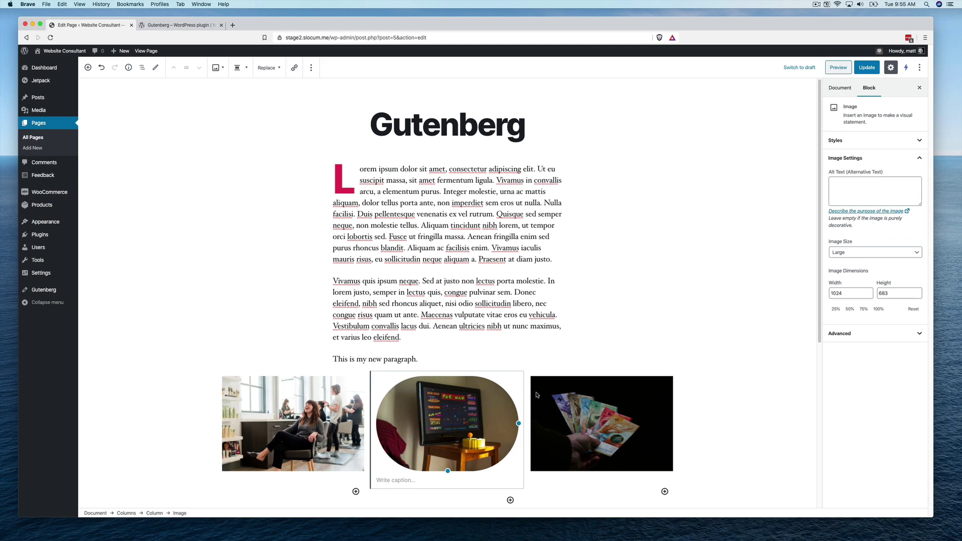
{"action": "left_click", "coordinate": [346, 360]}
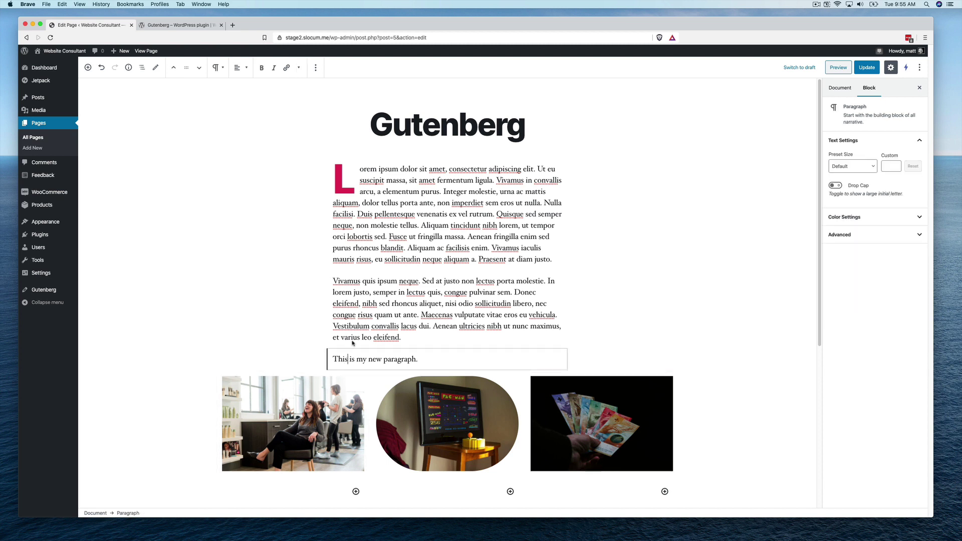
{"action": "key", "text": "Up"}
{"action": "key", "text": "Up"}
{"action": "key", "text": "Up"}
{"action": "key", "text": "Up"}
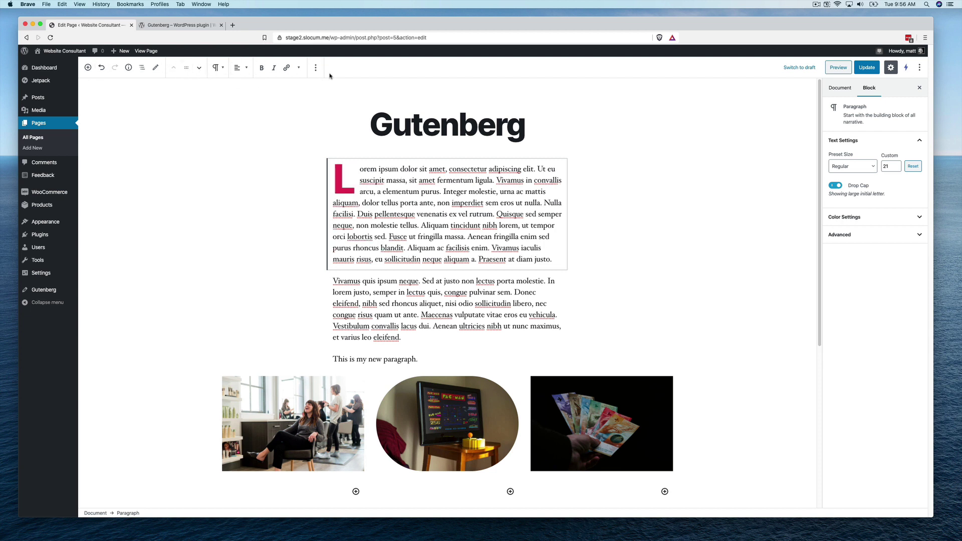
Step: Select the Pac-Man image and the paragraphs to check the top toolbar
{"action": "left_click", "coordinate": [430, 314]}
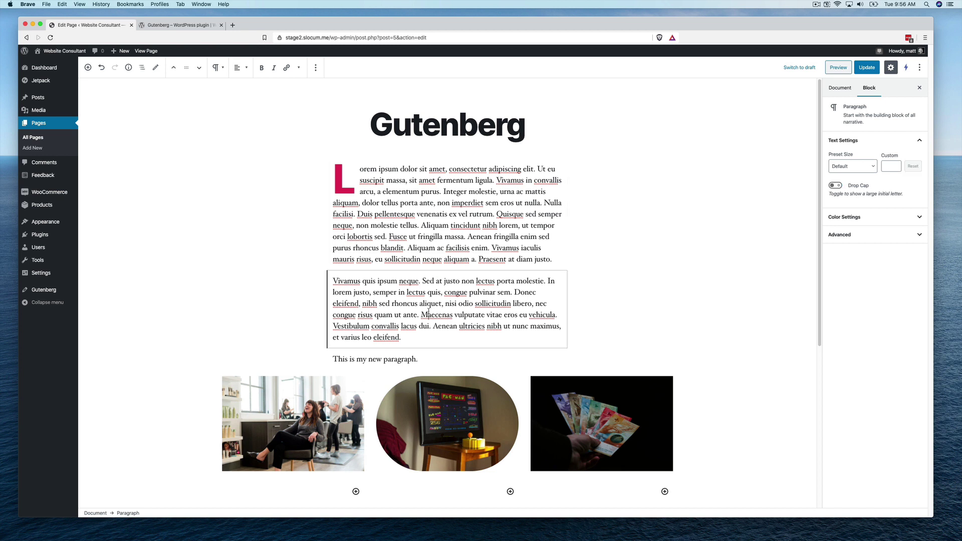
{"action": "scroll", "coordinate": [431, 293], "scroll_direction": "down", "scroll_amount": 1}
{"action": "scroll", "coordinate": [431, 293], "scroll_direction": "down", "scroll_amount": 3}
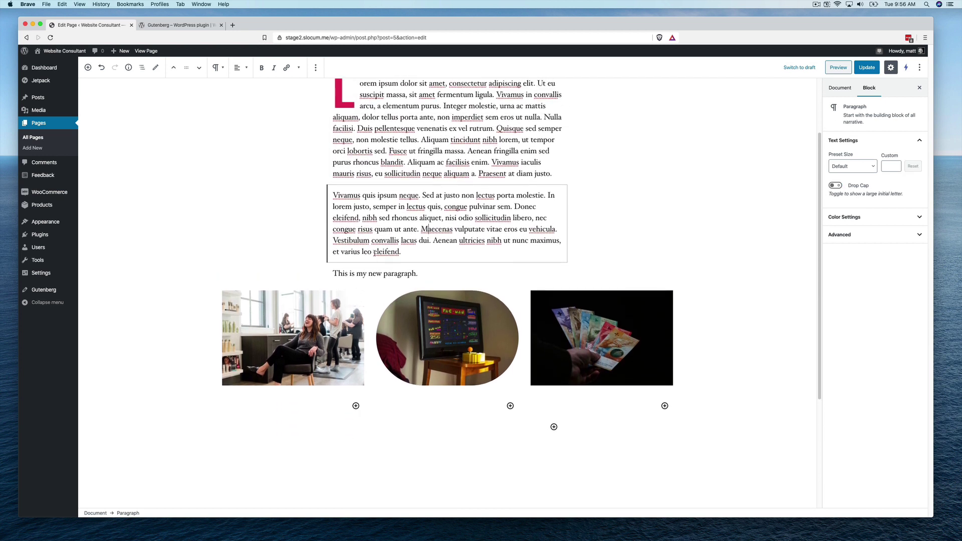
{"action": "left_click", "coordinate": [395, 305]}
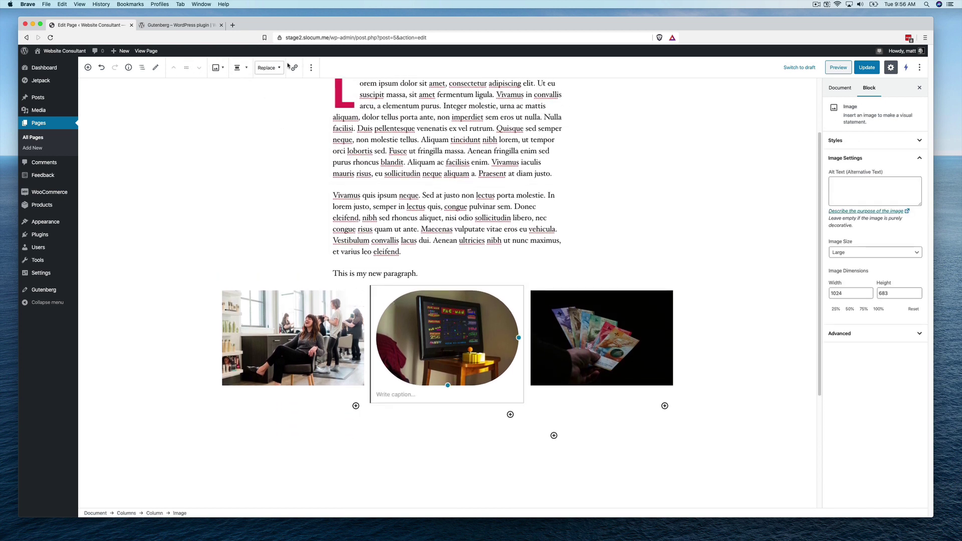
{"action": "left_click", "coordinate": [310, 67]}
{"action": "left_click", "coordinate": [452, 128]}
{"action": "scroll", "coordinate": [452, 128], "scroll_direction": "up", "scroll_amount": 3}
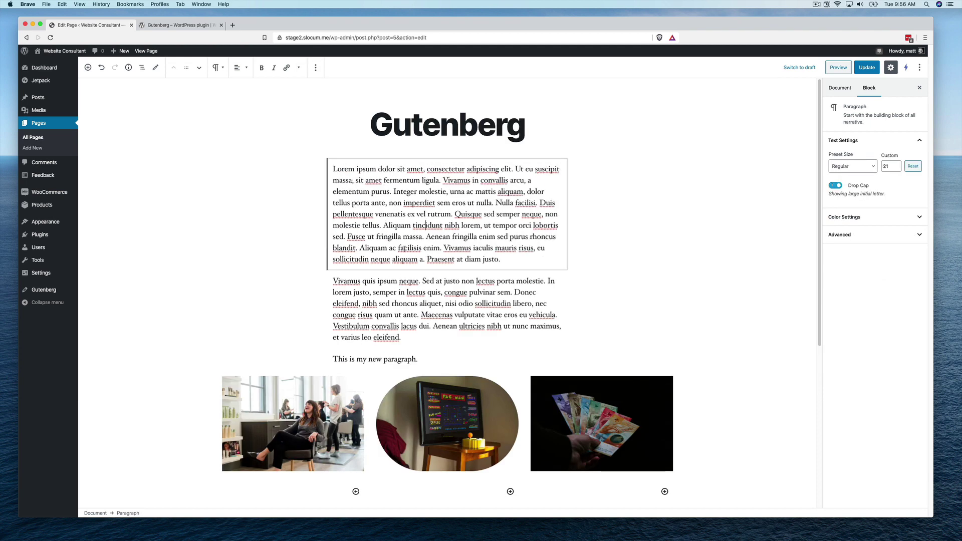
{"action": "left_click", "coordinate": [396, 301]}
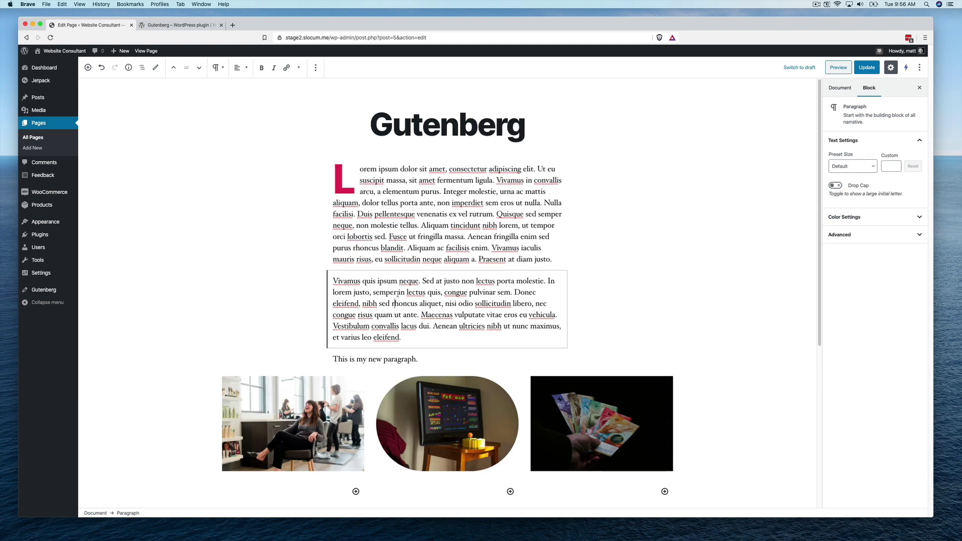
Step: Toggle Spotlight mode in the More tools & options menu
{"action": "left_click", "coordinate": [920, 67]}
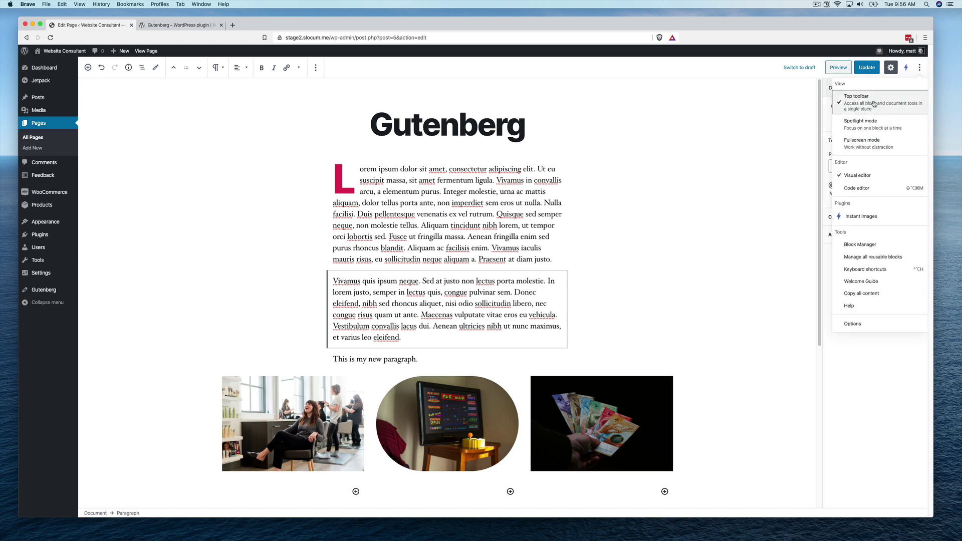
{"action": "left_click", "coordinate": [497, 301]}
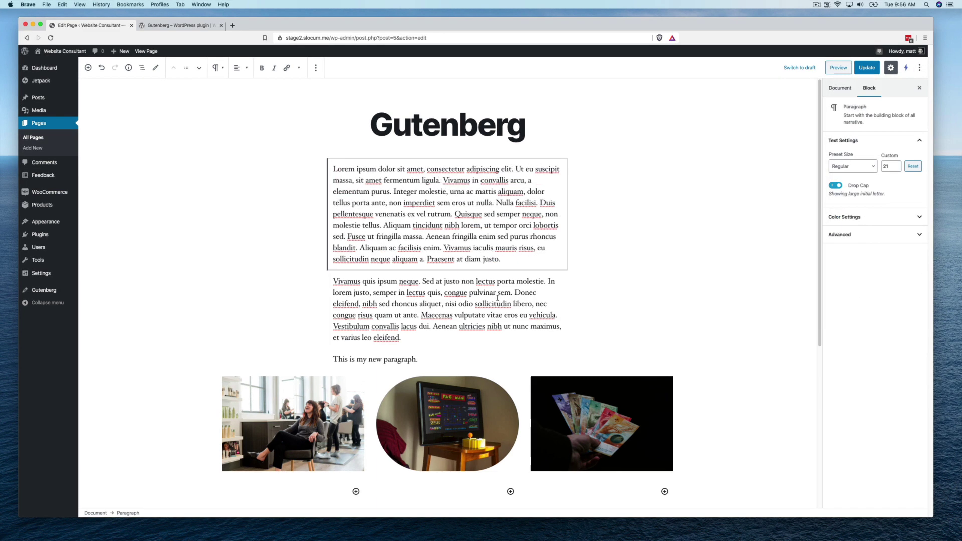
{"action": "left_click", "coordinate": [920, 68]}
{"action": "left_click", "coordinate": [884, 129]}
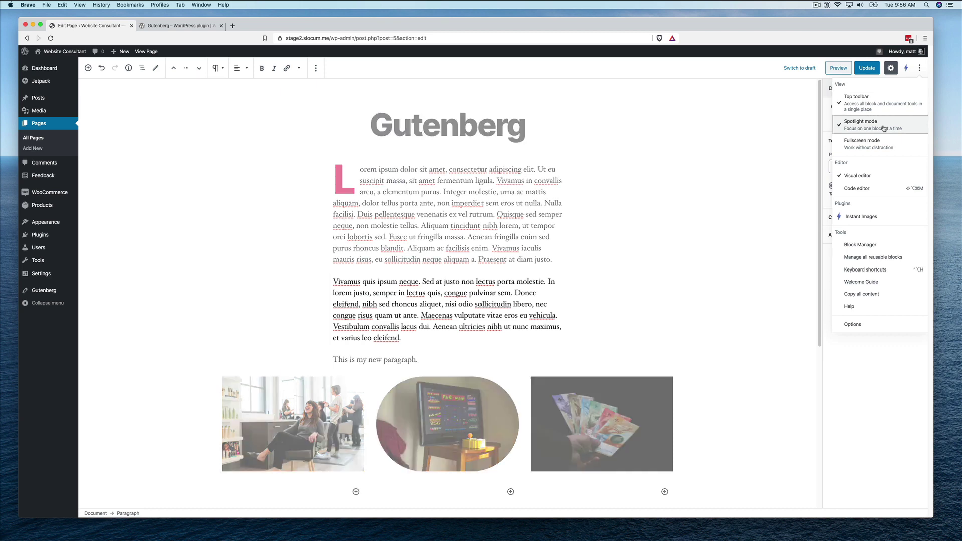
{"action": "left_click", "coordinate": [497, 237]}
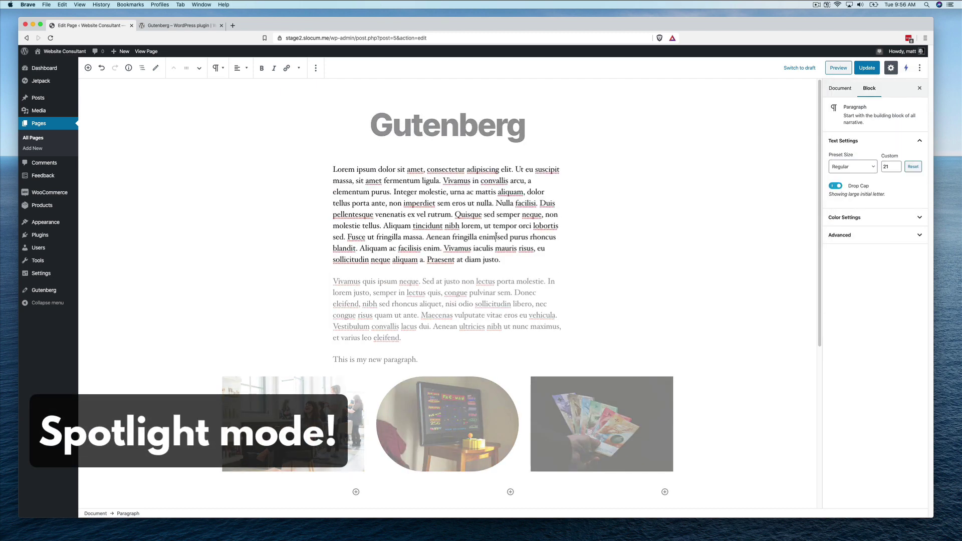
Step: Select the Pac-Man image and each paragraph to see the other blocks dimmed
{"action": "scroll", "coordinate": [436, 314], "scroll_direction": "down", "scroll_amount": 4}
{"action": "left_click", "coordinate": [436, 314]}
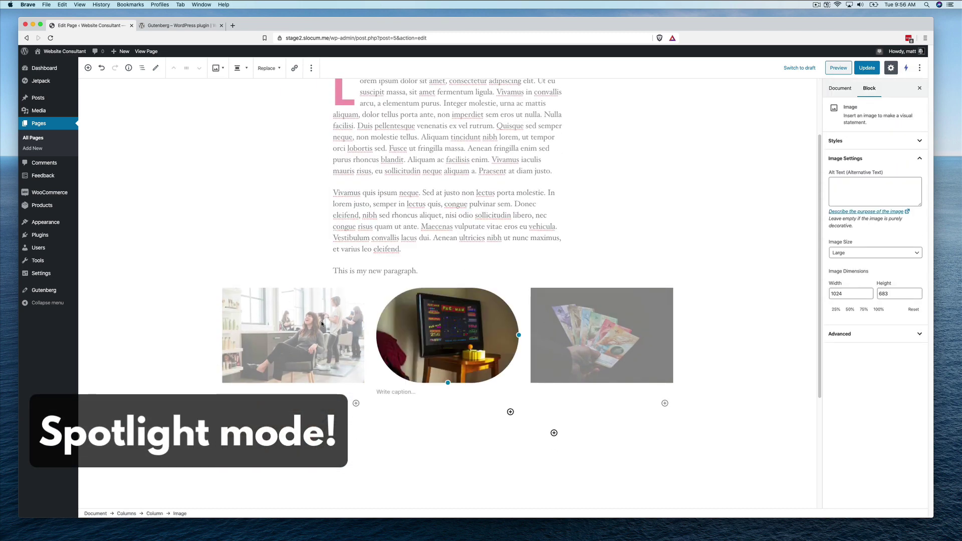
{"action": "left_click", "coordinate": [416, 226]}
{"action": "left_click", "coordinate": [398, 142]}
{"action": "scroll", "coordinate": [398, 142], "scroll_direction": "up", "scroll_amount": 3}
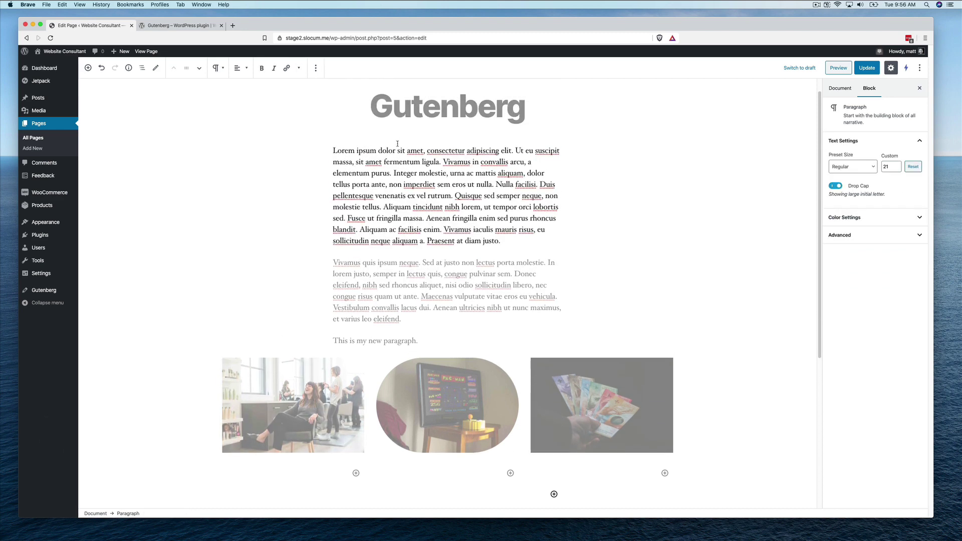
{"action": "left_click", "coordinate": [383, 323]}
{"action": "left_click", "coordinate": [383, 347]}
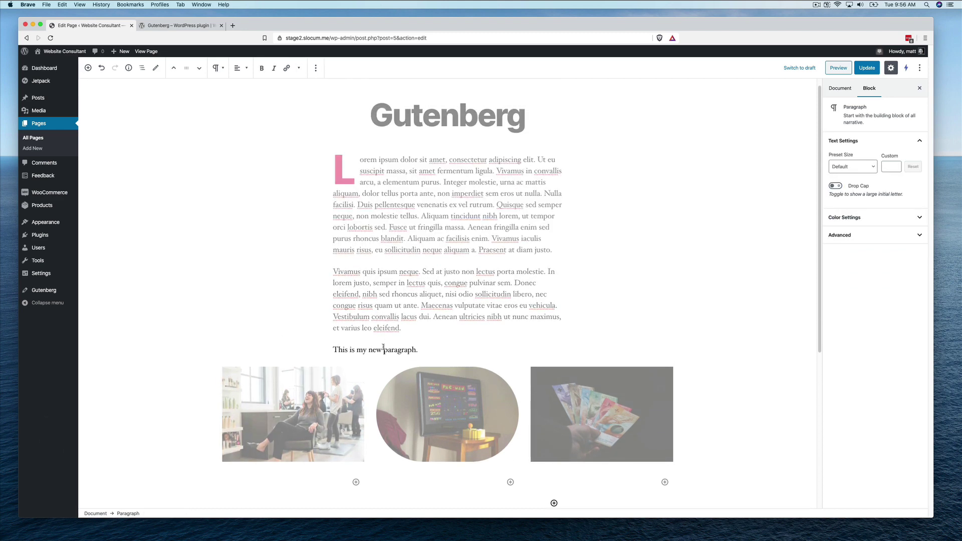
{"action": "left_click", "coordinate": [496, 386]}
{"action": "left_click", "coordinate": [565, 394]}
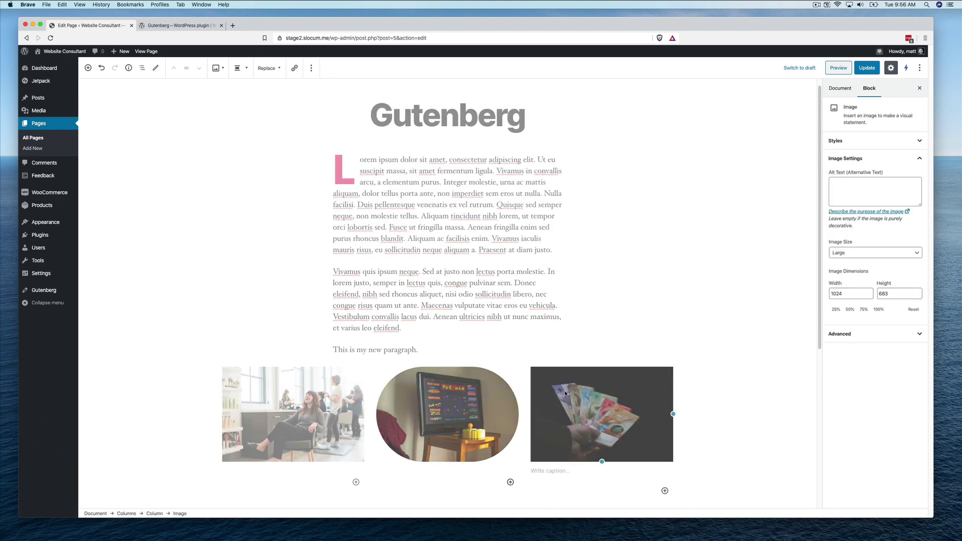
{"action": "left_click", "coordinate": [468, 396]}
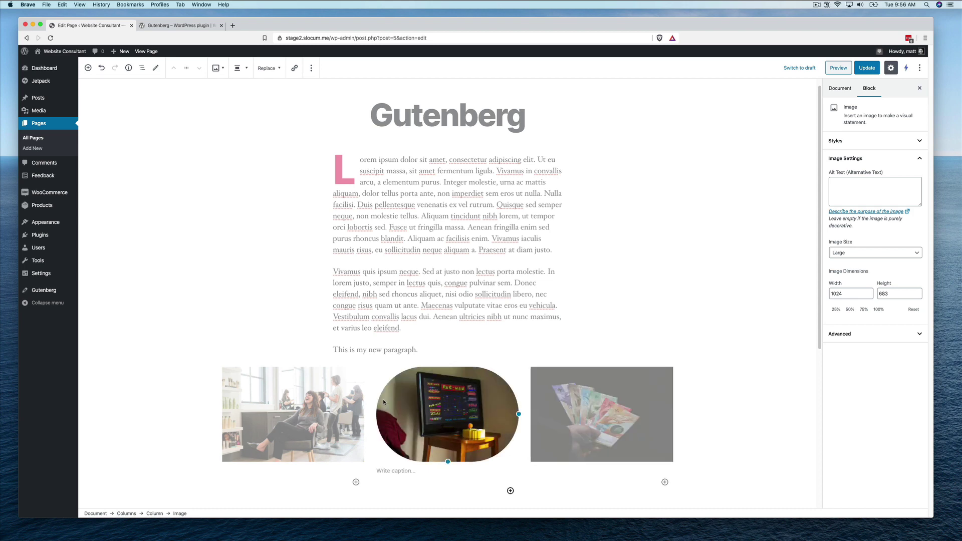
Step: Select the column photos, banknote image and paragraphs again to compare the spotlight effect
{"action": "left_click", "coordinate": [353, 396]}
{"action": "left_click", "coordinate": [369, 349]}
{"action": "left_click", "coordinate": [395, 294]}
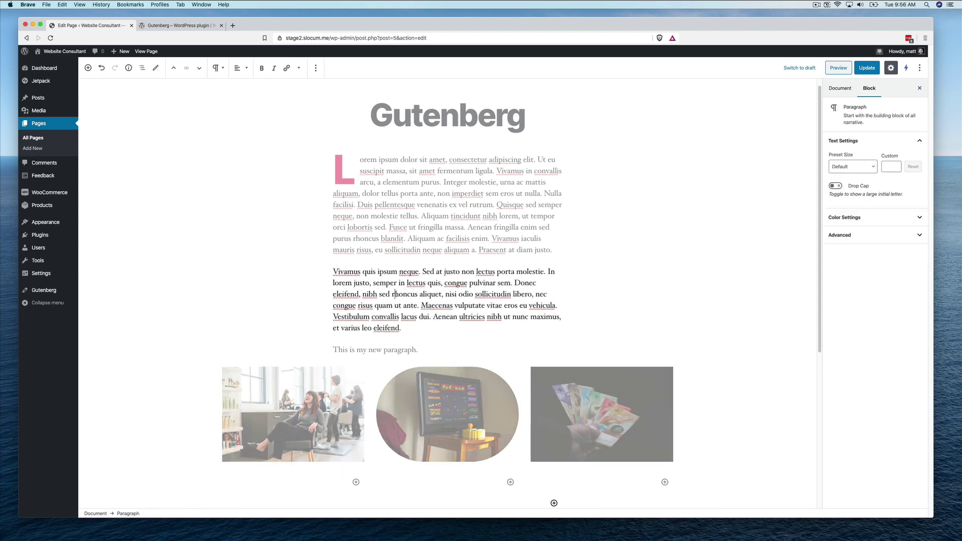
{"action": "left_click", "coordinate": [410, 231]}
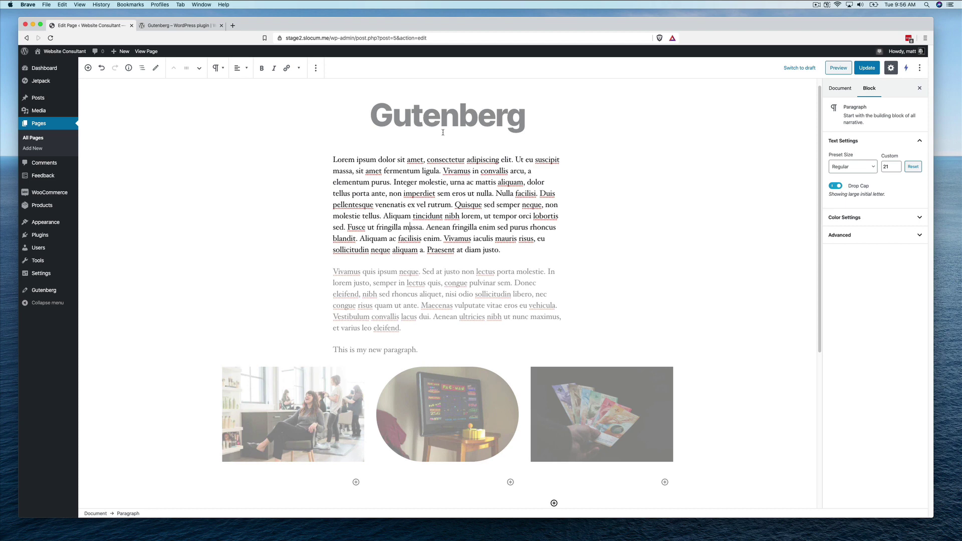
{"action": "left_click", "coordinate": [431, 312]}
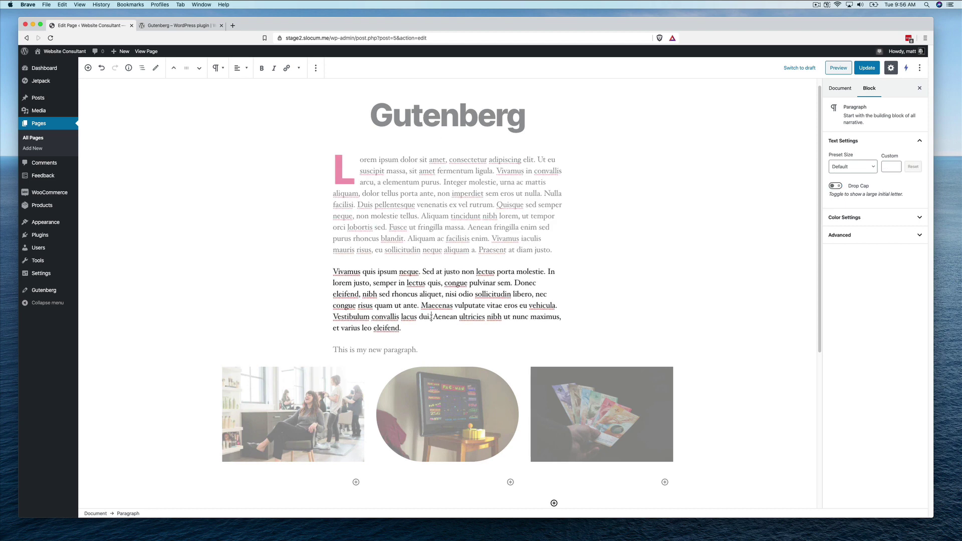
{"action": "left_click", "coordinate": [387, 351]}
{"action": "left_click", "coordinate": [451, 405]}
{"action": "left_click", "coordinate": [561, 405]}
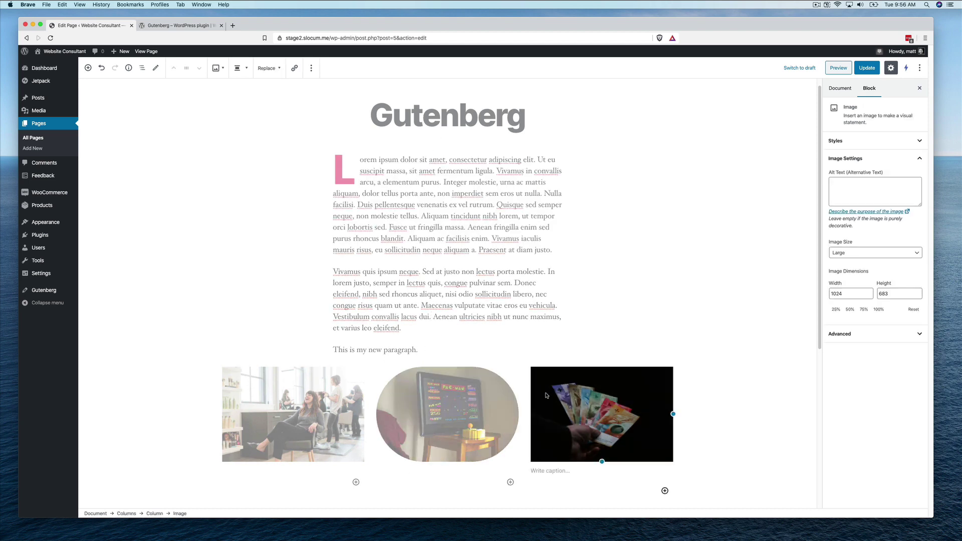
{"action": "left_click", "coordinate": [461, 413]}
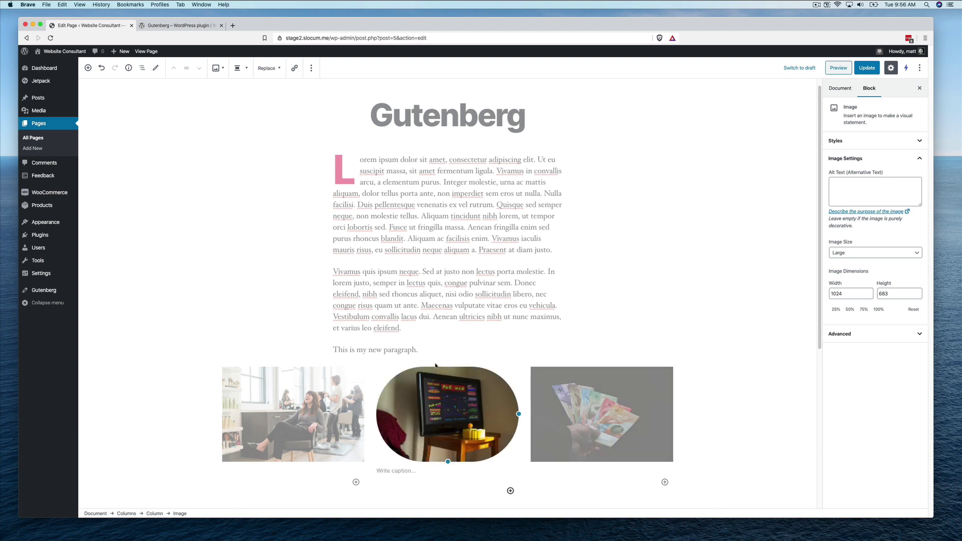
{"action": "left_click", "coordinate": [920, 68]}
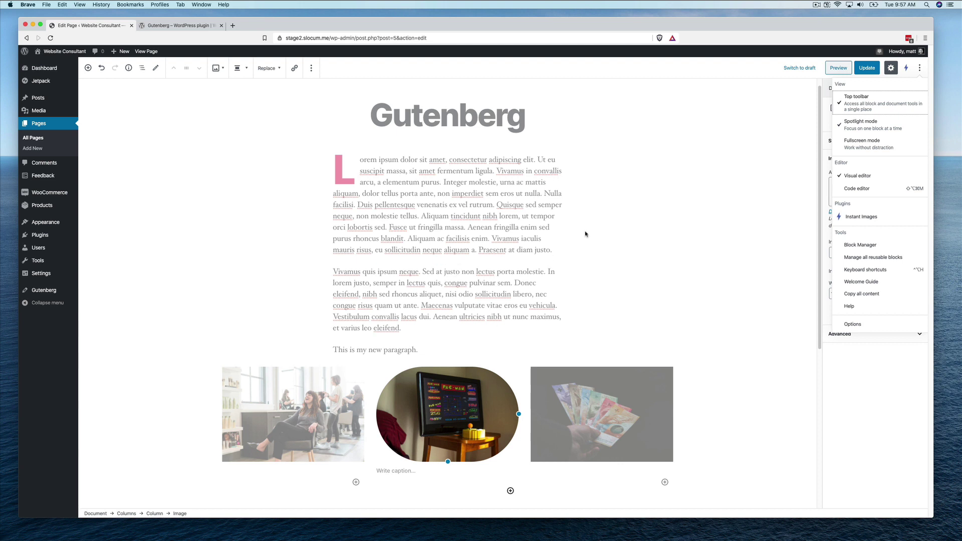
{"action": "left_click", "coordinate": [863, 133]}
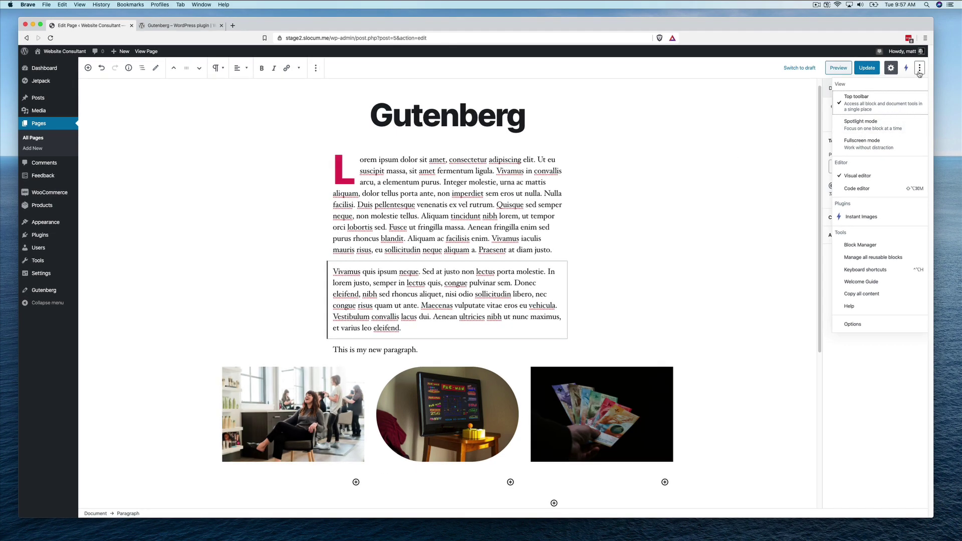
{"action": "left_click", "coordinate": [612, 257]}
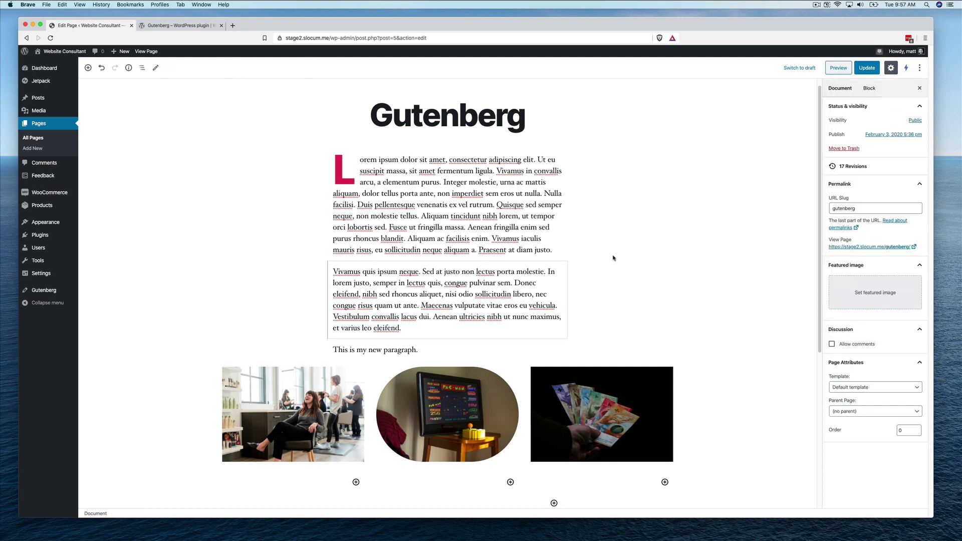
{"action": "left_click", "coordinate": [472, 225]}
{"action": "scroll", "coordinate": [472, 314], "scroll_direction": "down", "scroll_amount": 5}
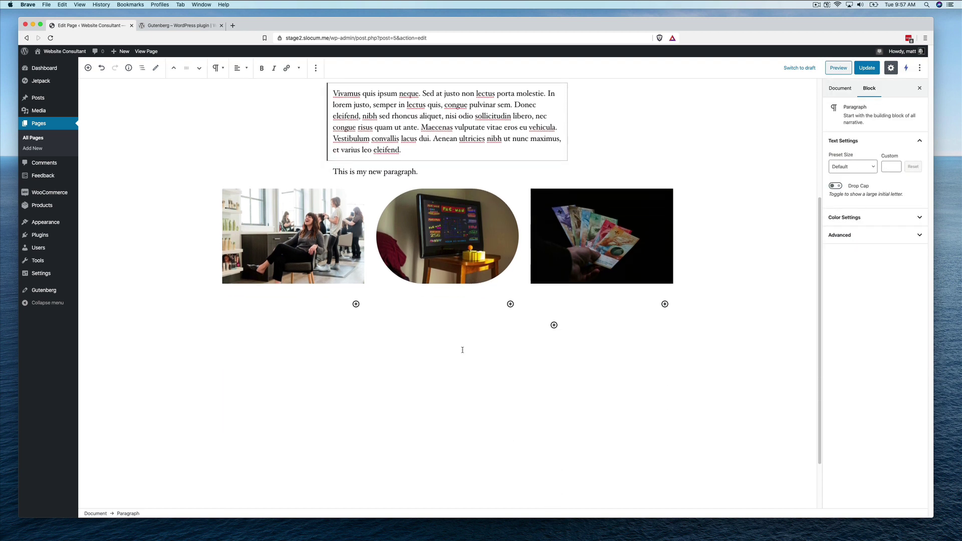
{"action": "left_click", "coordinate": [526, 321]}
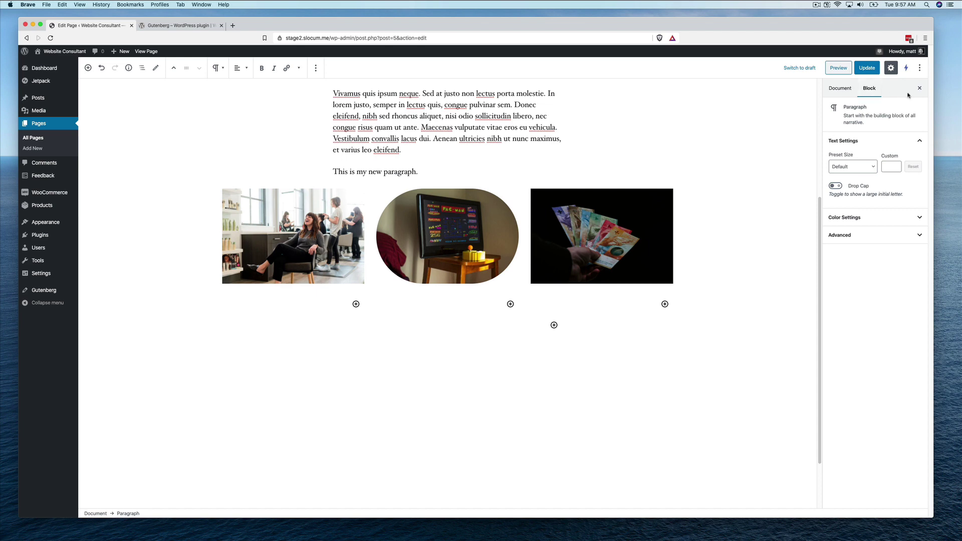
{"action": "left_click", "coordinate": [920, 68]}
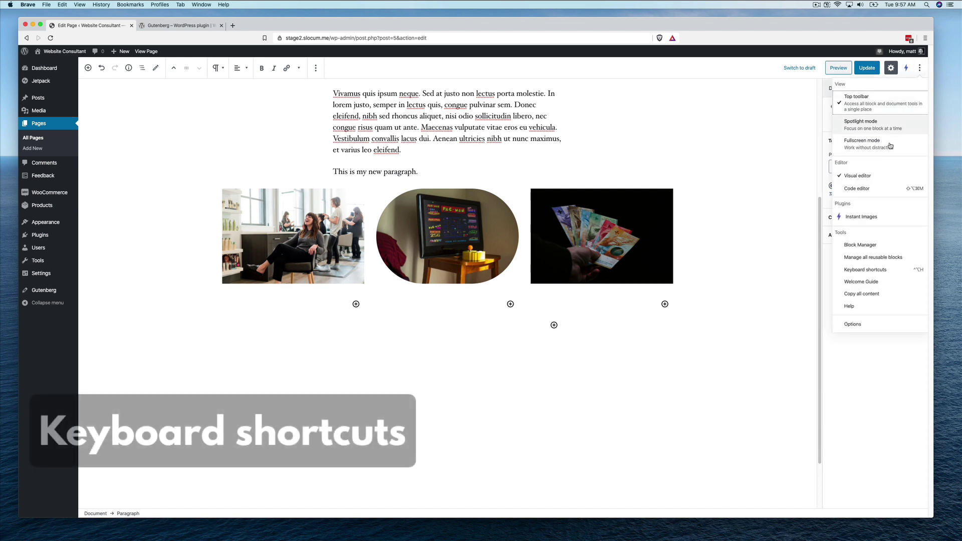
{"action": "left_click", "coordinate": [875, 270]}
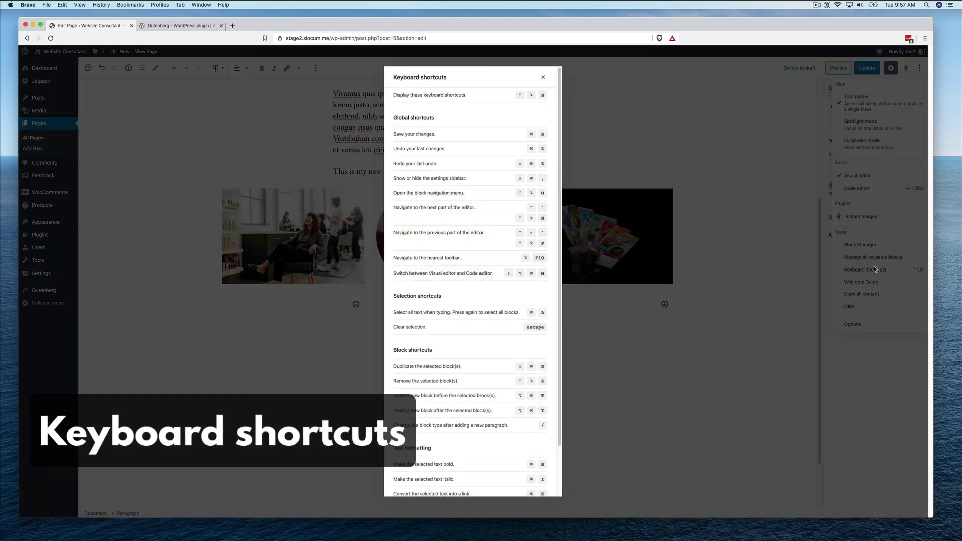
{"action": "scroll", "coordinate": [590, 214], "scroll_direction": "down", "scroll_amount": 1}
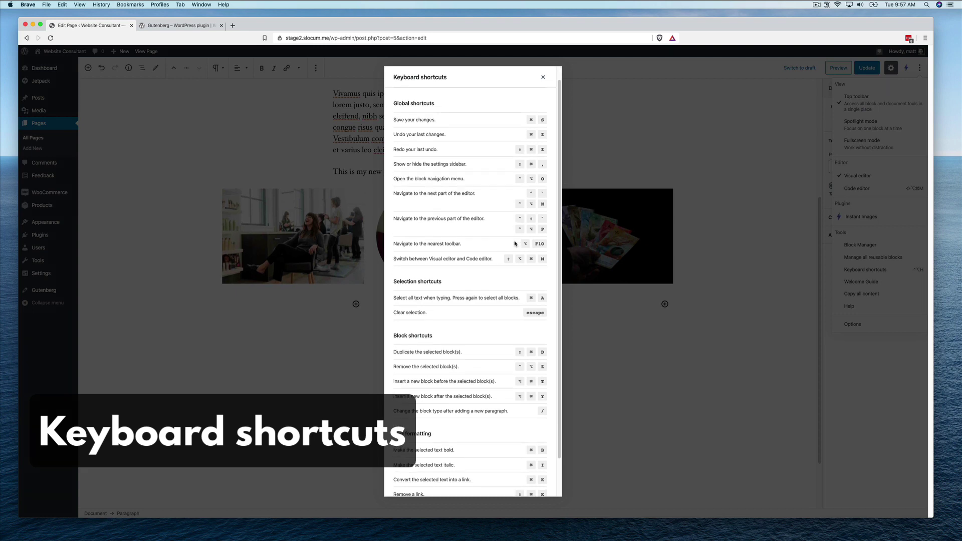
{"action": "left_click", "coordinate": [920, 68]}
{"action": "left_click", "coordinate": [919, 70]}
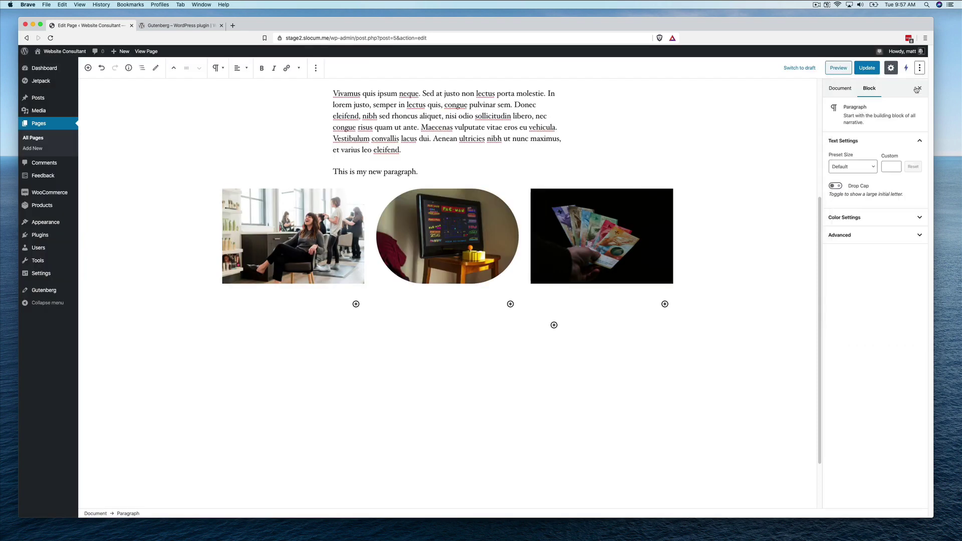
{"action": "left_click", "coordinate": [919, 67]}
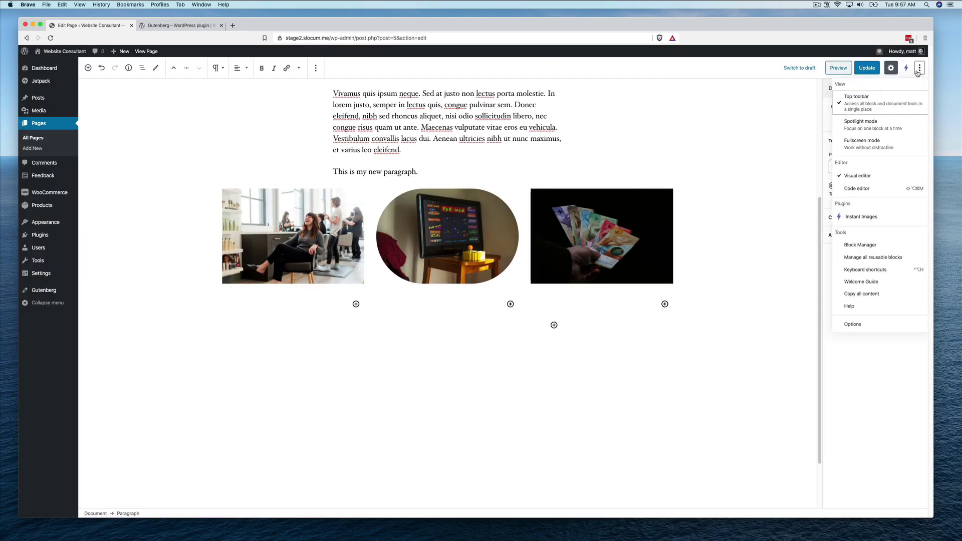
{"action": "left_click", "coordinate": [877, 269]}
{"action": "scroll", "coordinate": [524, 258], "scroll_direction": "down", "scroll_amount": 3}
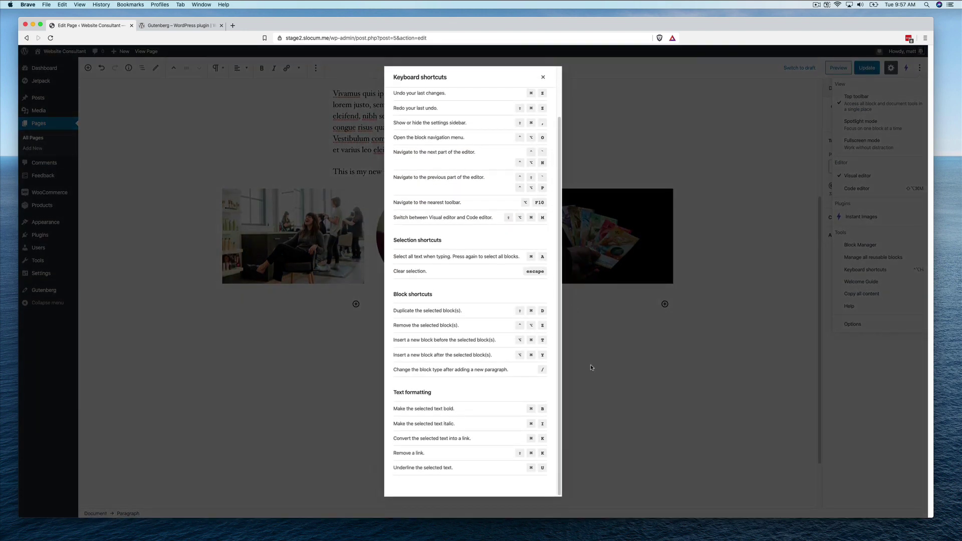
{"action": "scroll", "coordinate": [506, 325], "scroll_direction": "up", "scroll_amount": 5}
{"action": "left_click", "coordinate": [583, 324]}
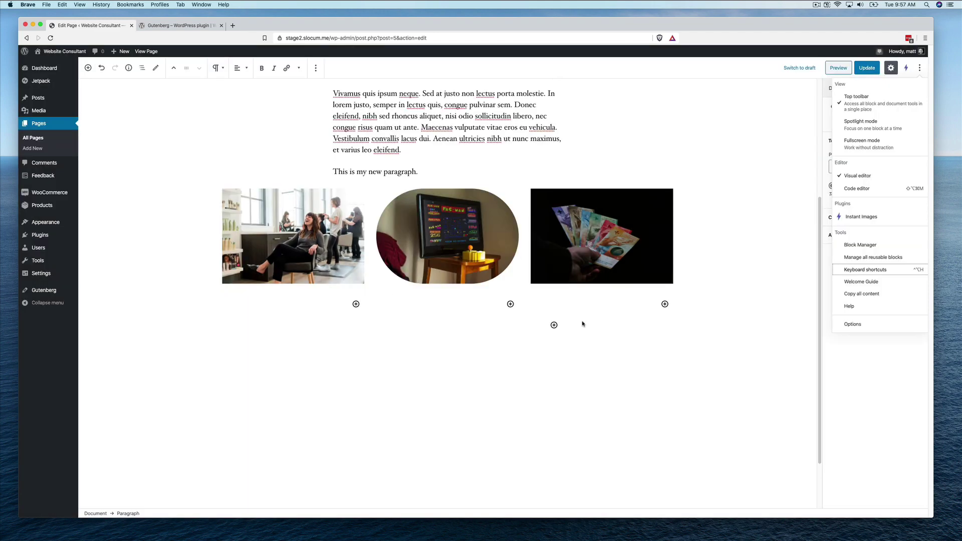
Step: Insert a Columns block below the gallery with the 25/50/25 three-column layout
{"action": "left_click", "coordinate": [431, 356]}
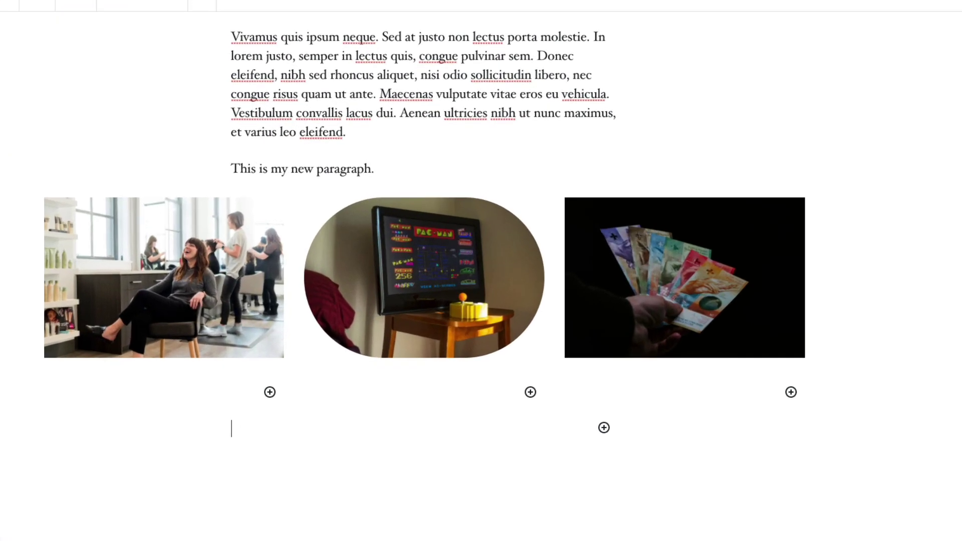
{"action": "type", "text": "/"}
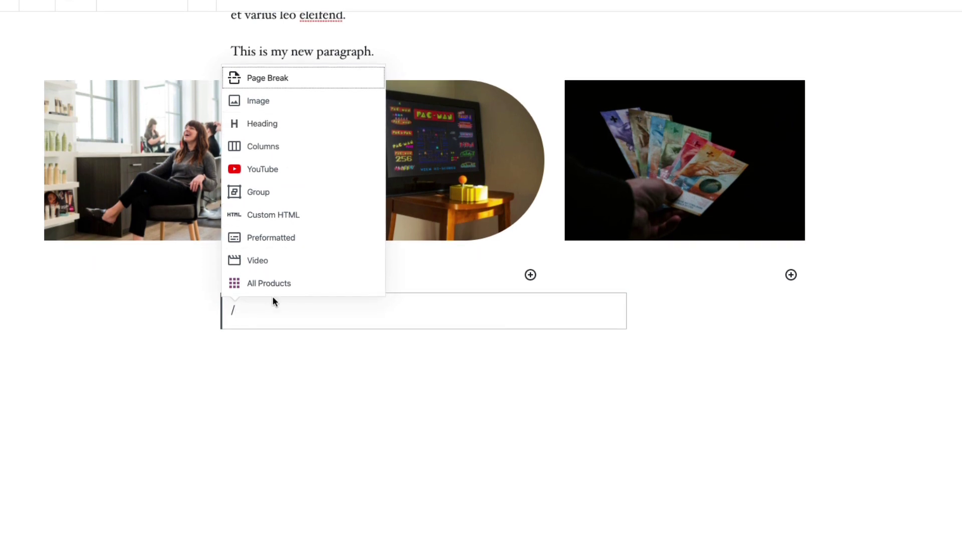
{"action": "type", "text": "colu"}
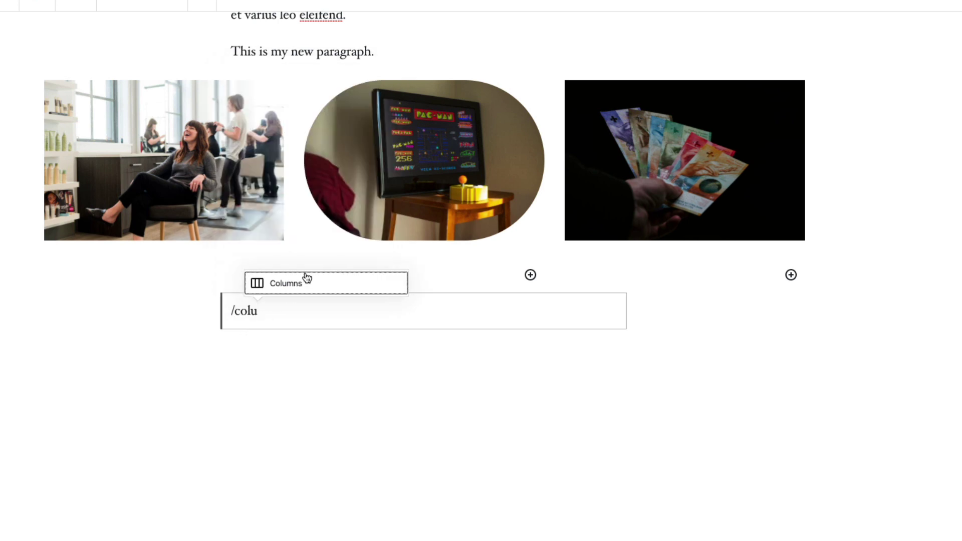
{"action": "left_click", "coordinate": [302, 292]}
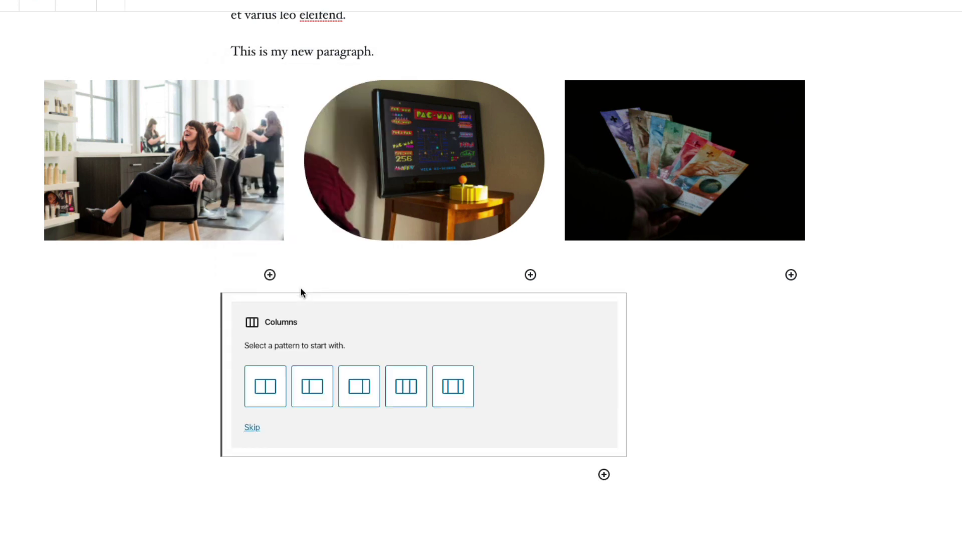
{"action": "left_click", "coordinate": [453, 387]}
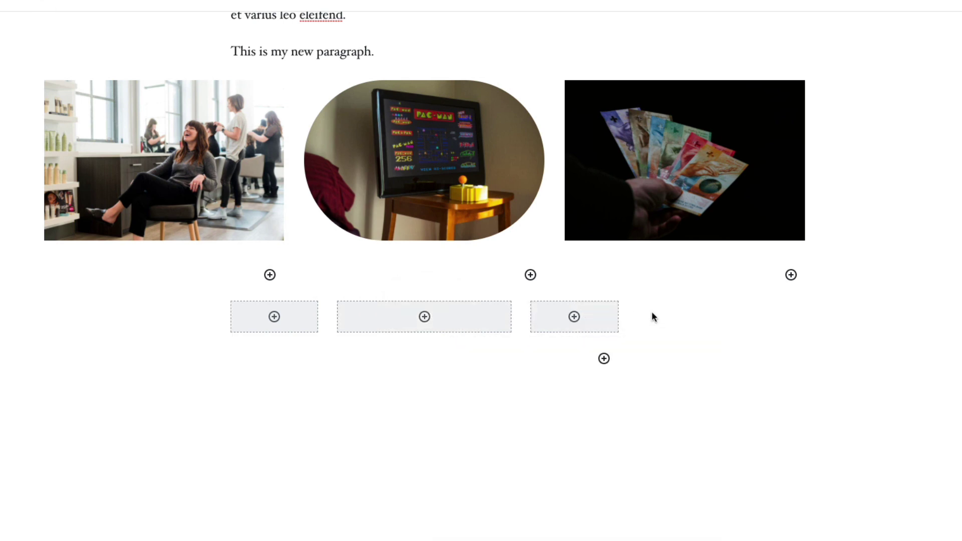
Step: Add a Heading block below the columns reading 'Heading'
{"action": "left_click", "coordinate": [564, 357]}
{"action": "type", "text": "/"}
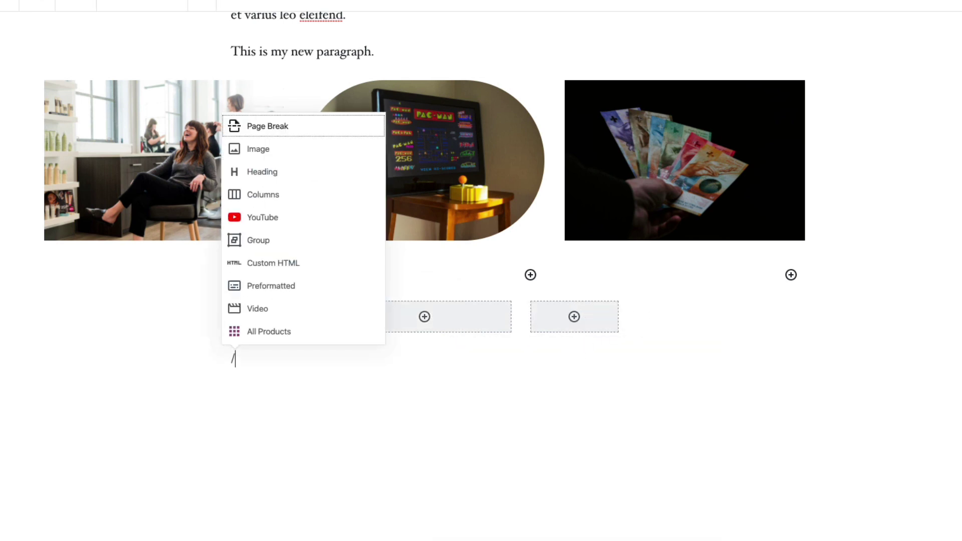
{"action": "left_click", "coordinate": [297, 172]}
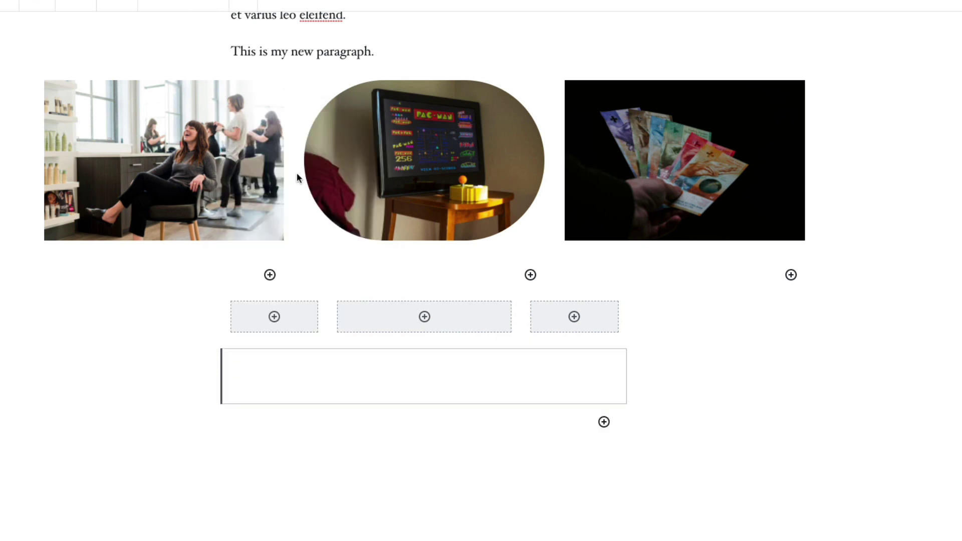
{"action": "type", "text": "Heading"}
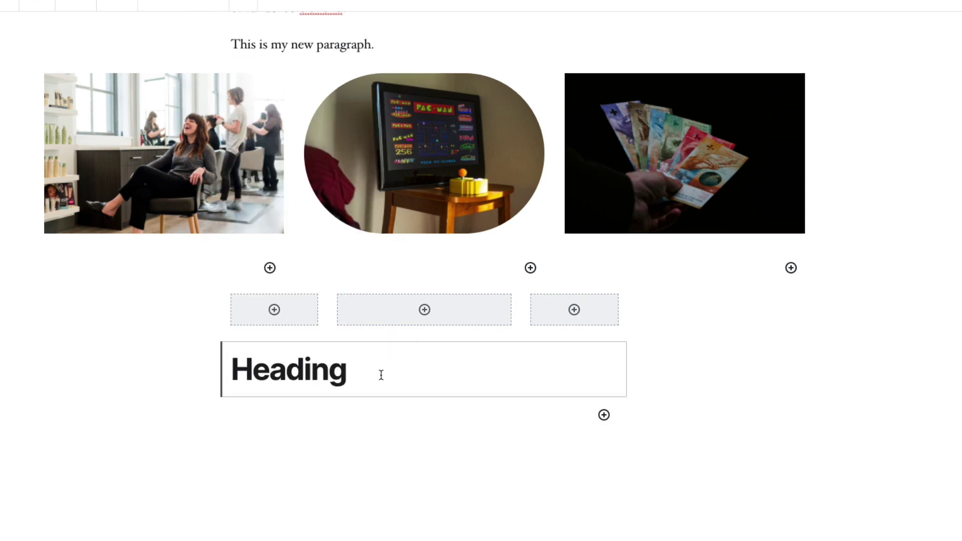
{"action": "key", "text": "Return"}
Step: Insert an empty Video block below the heading
{"action": "type", "text": "/"}
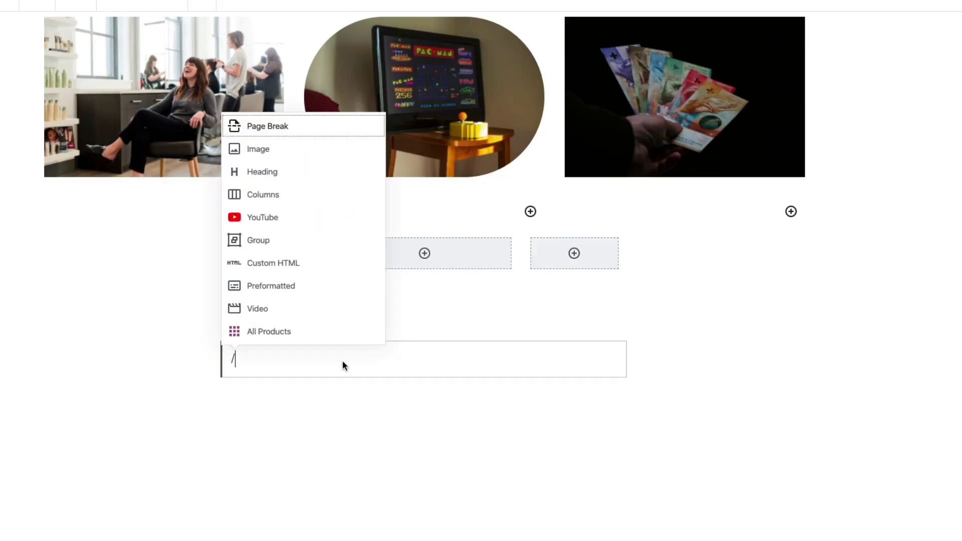
{"action": "left_click", "coordinate": [284, 315]}
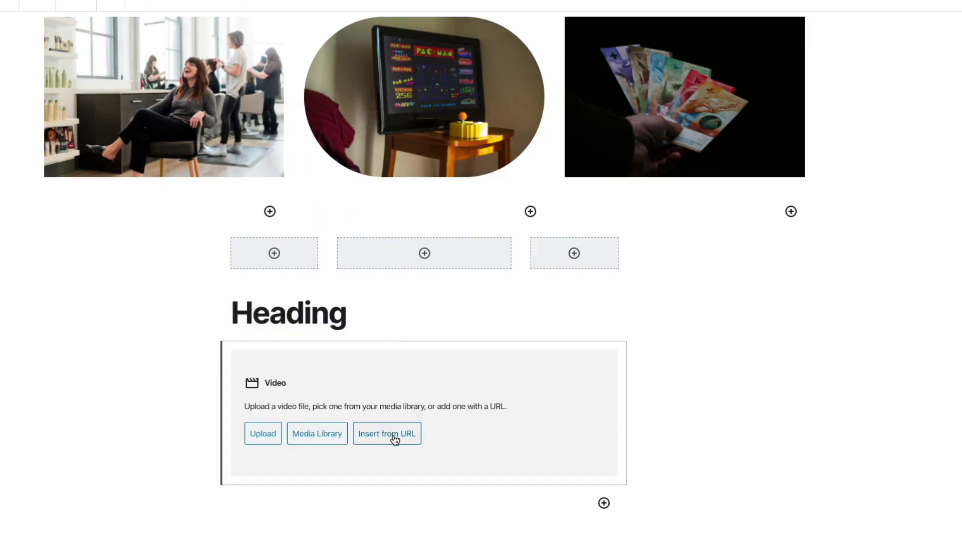
{"action": "left_click", "coordinate": [500, 278]}
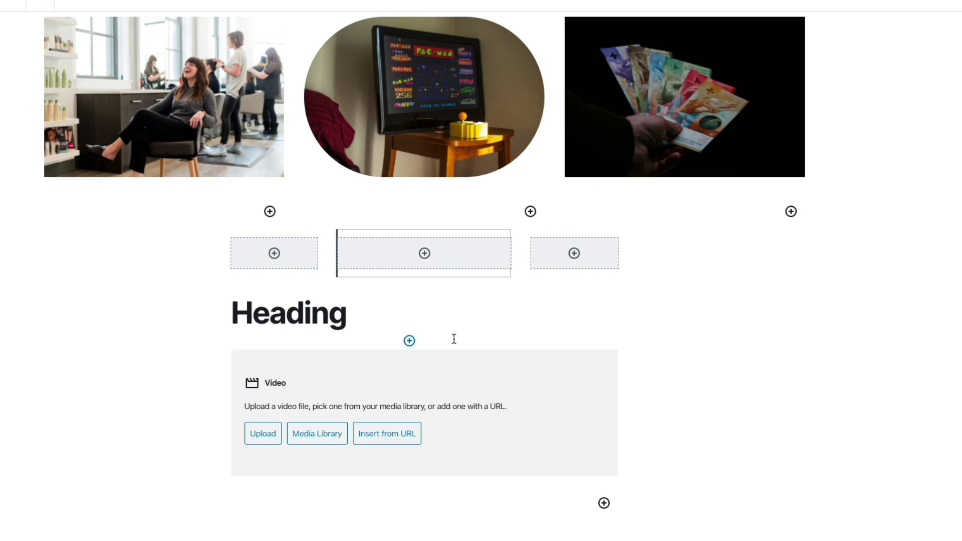
{"action": "left_click", "coordinate": [453, 338]}
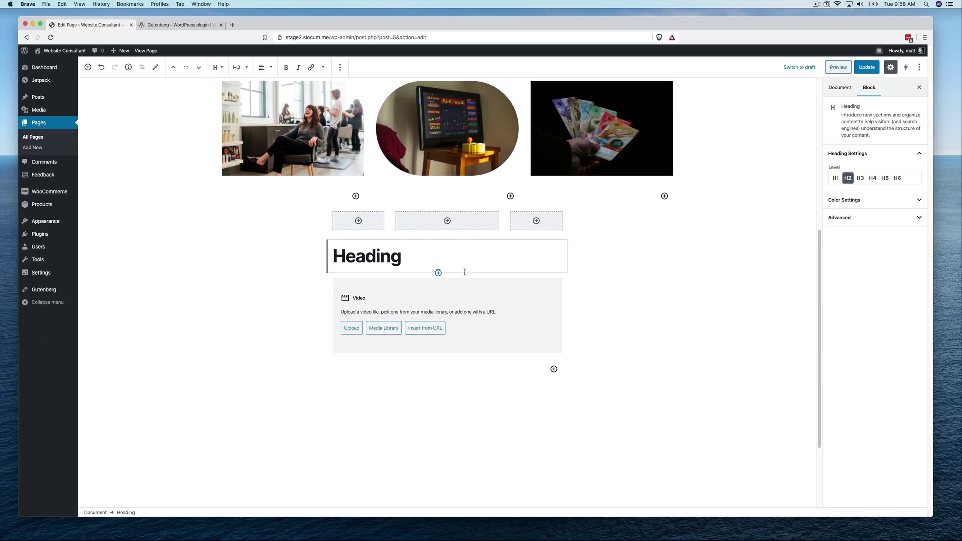
{"action": "scroll", "coordinate": [571, 243], "scroll_direction": "up", "scroll_amount": 6}
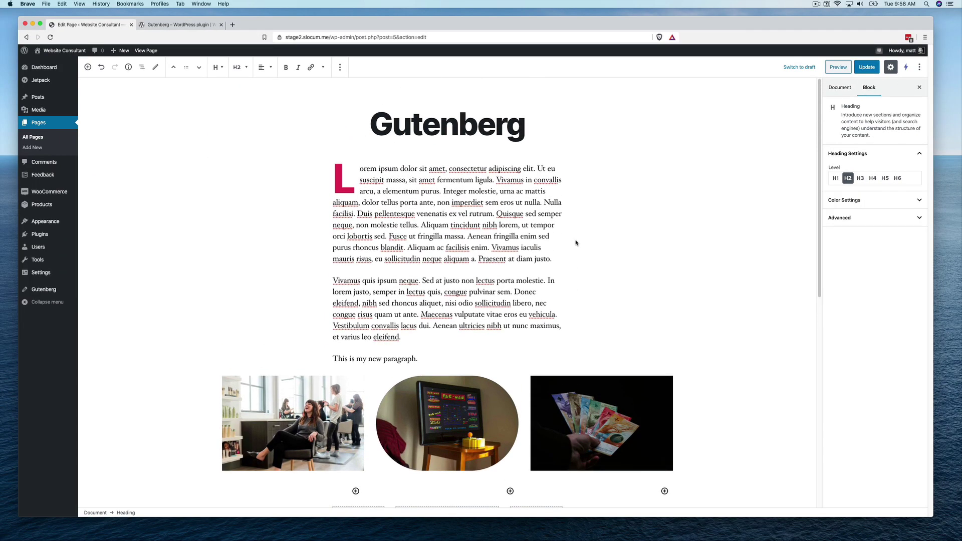